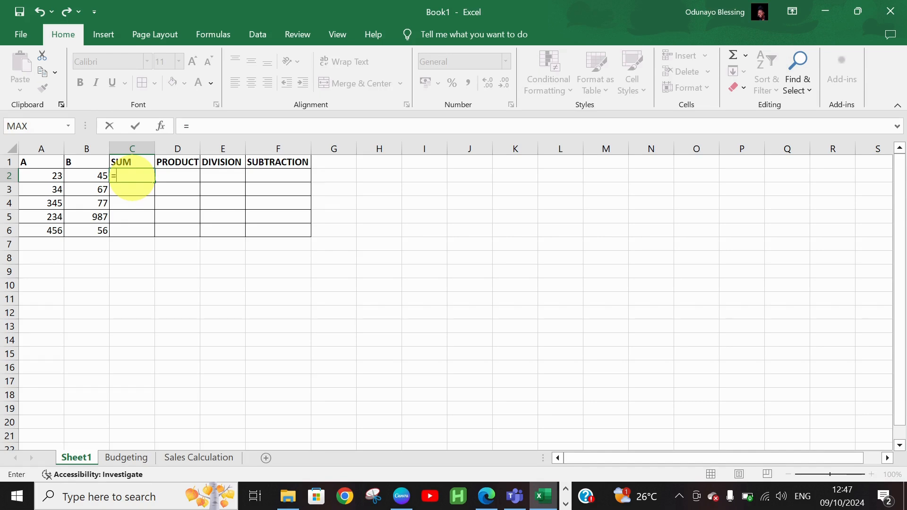
Enter =B2+A2 in C2 and fill the SUM formula down to row 6.
type("B")
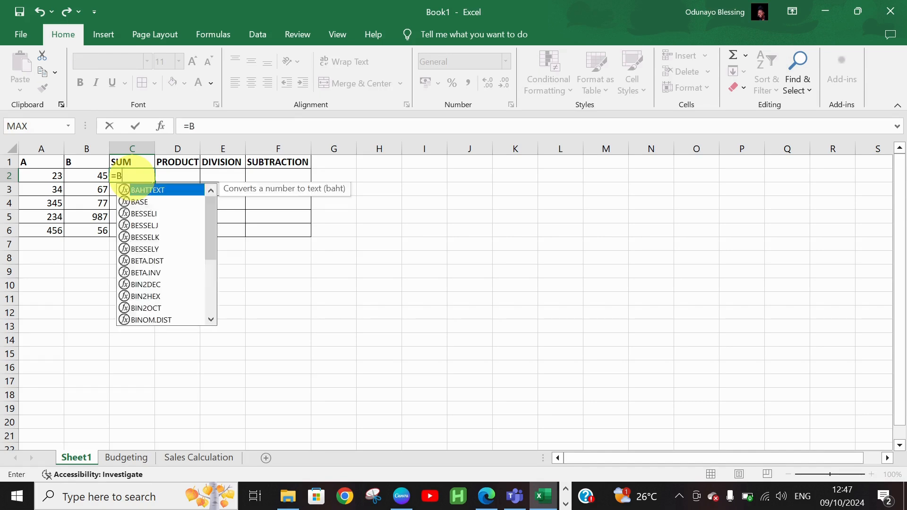
type("2+")
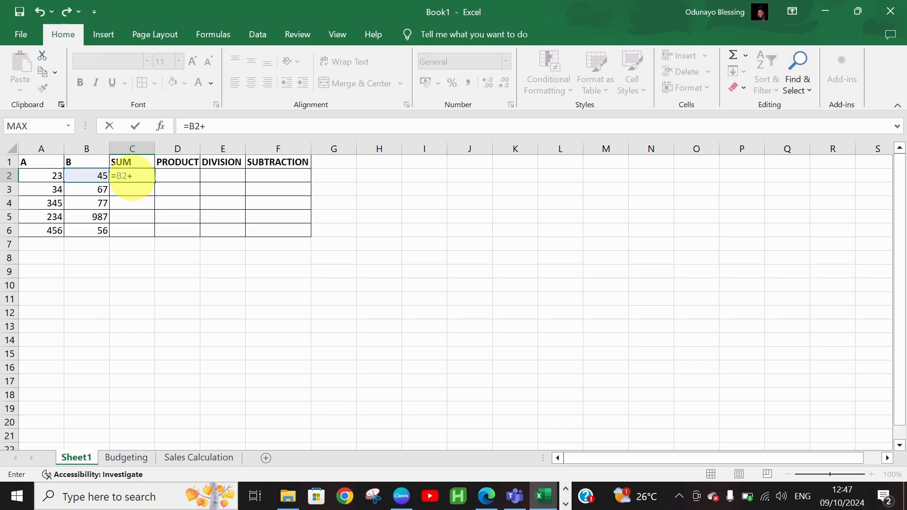
type("A2")
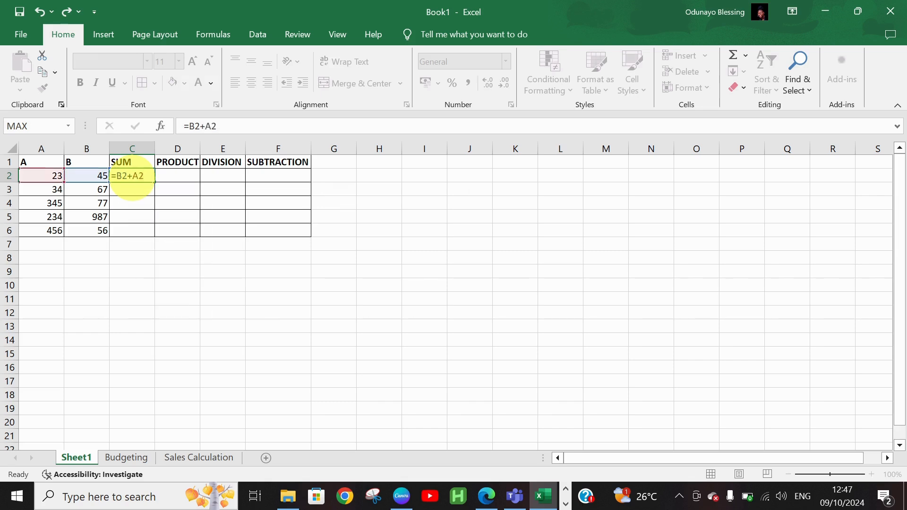
key("Return")
left_click(140, 178)
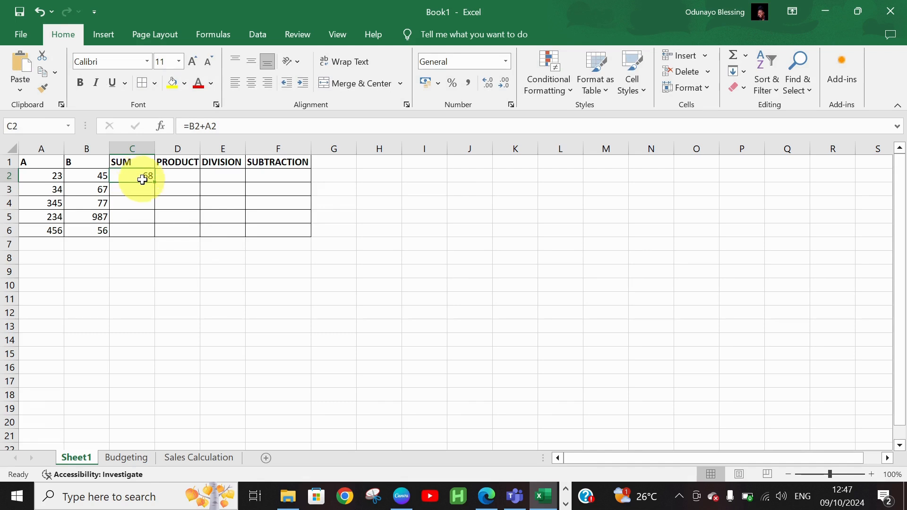
double_click(155, 182)
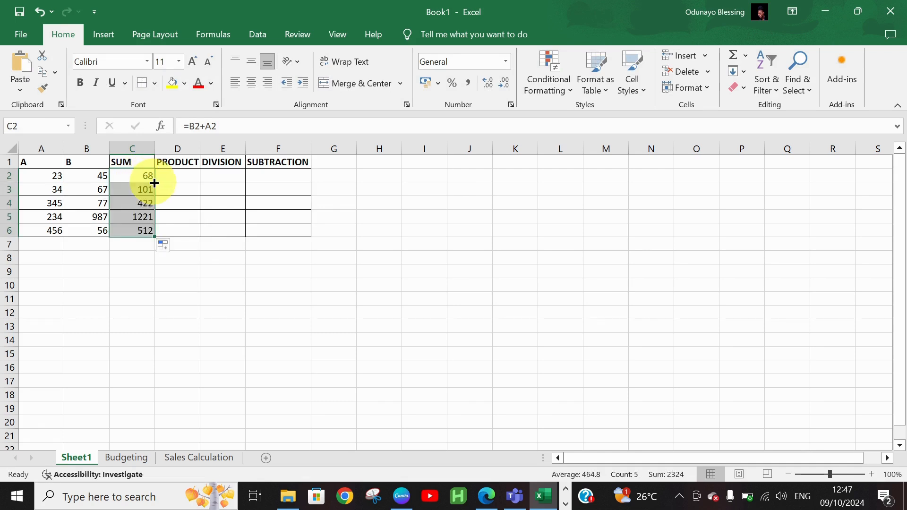
Enter =A2*B2 in D2 and fill the PRODUCT formula down to row 6.
left_click(172, 175)
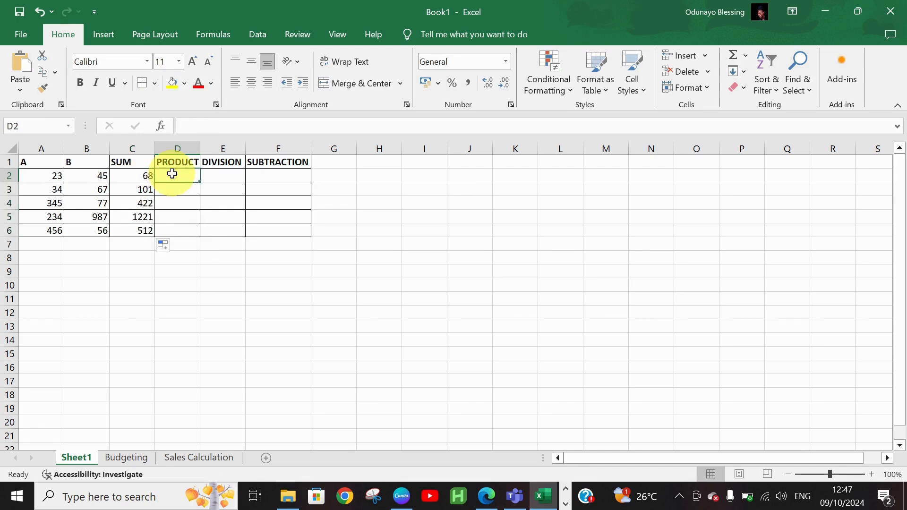
type("=")
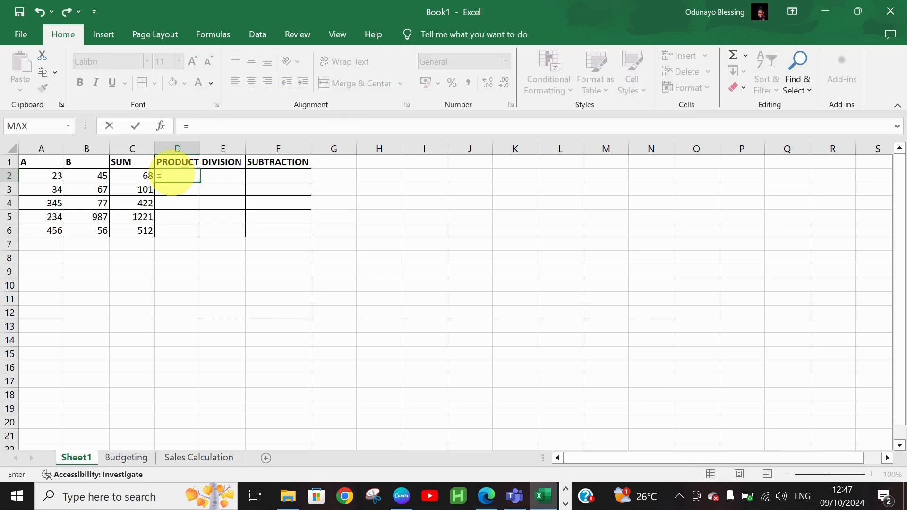
type("PRODUCT")
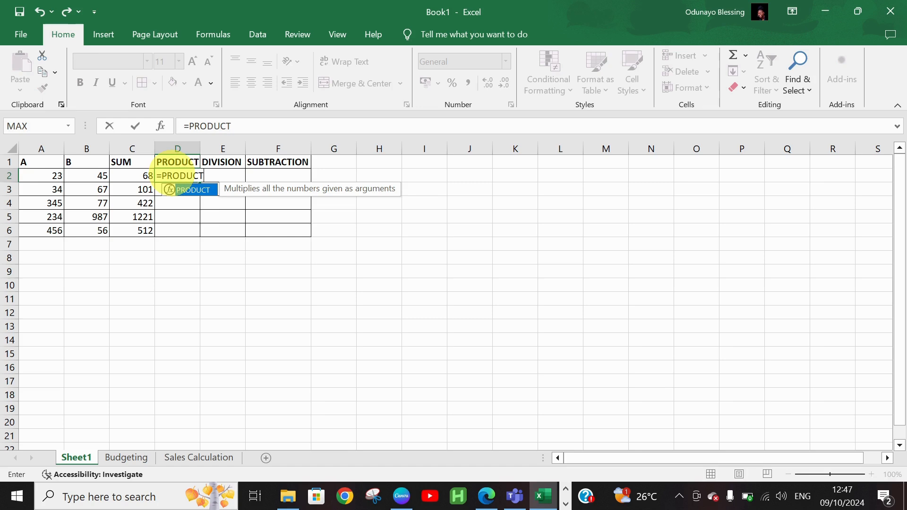
type("(")
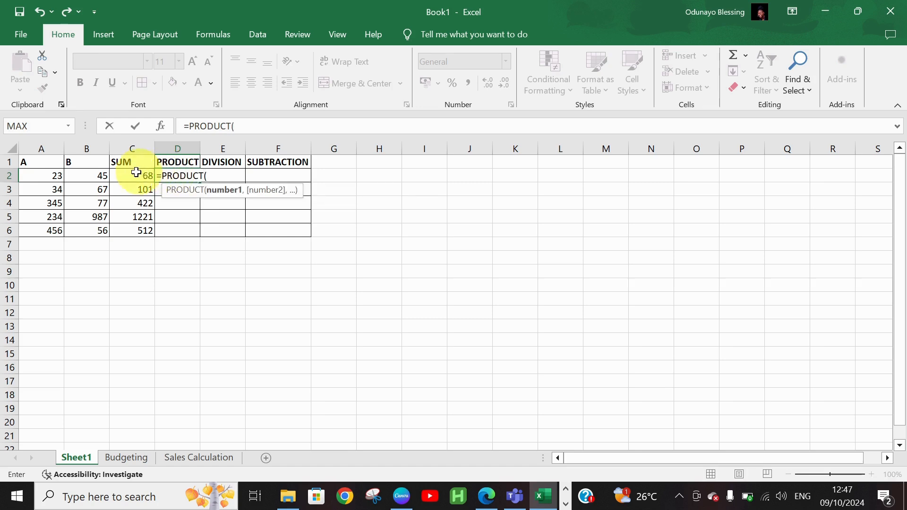
key("BackSpace")
key("BackSpace")
key("BackSpace")
key("BackSpace")
key("BackSpace")
key("BackSpace")
key("BackSpace")
key("BackSpace")
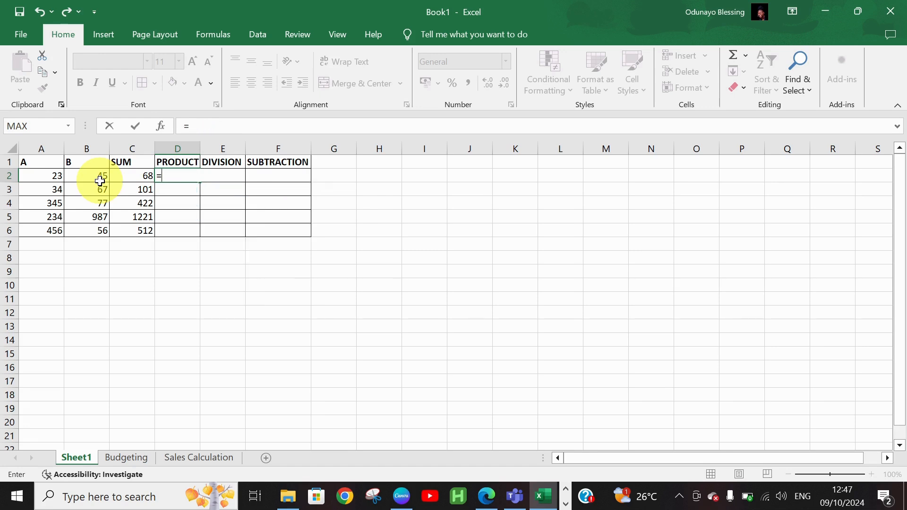
type("A2*")
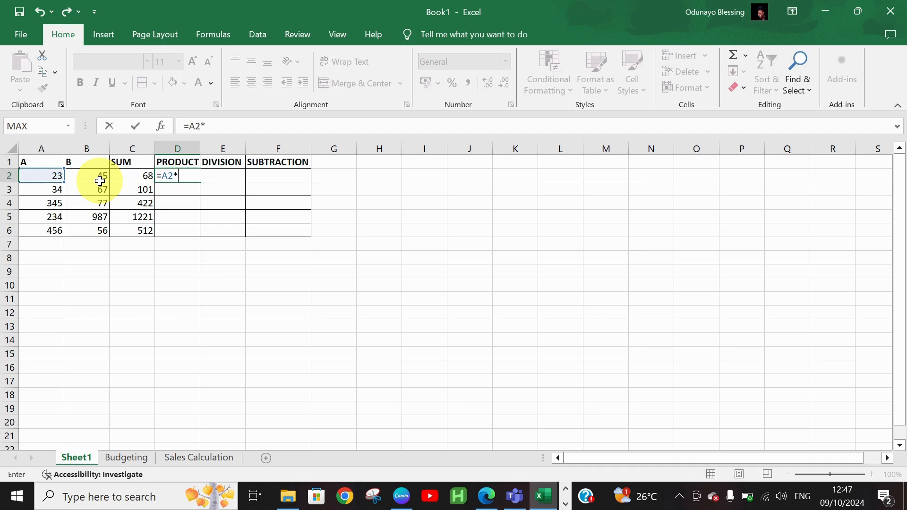
type("B2")
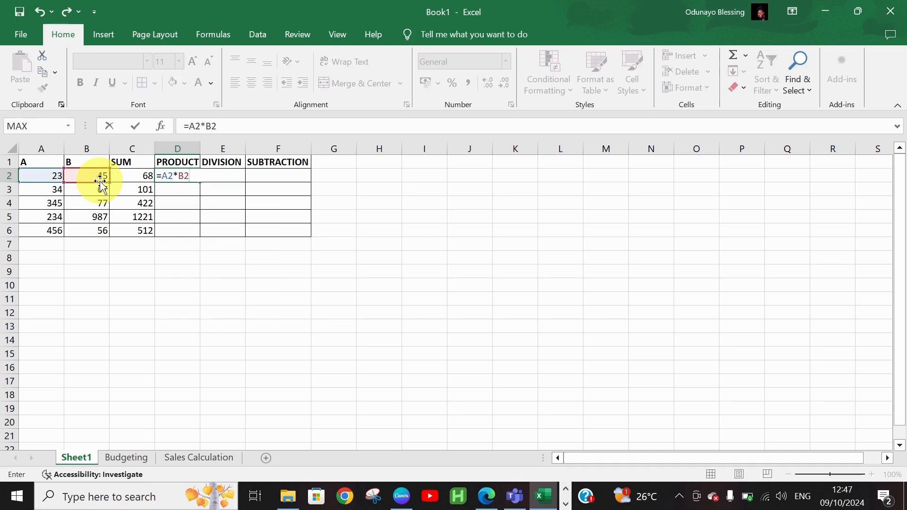
key("Return")
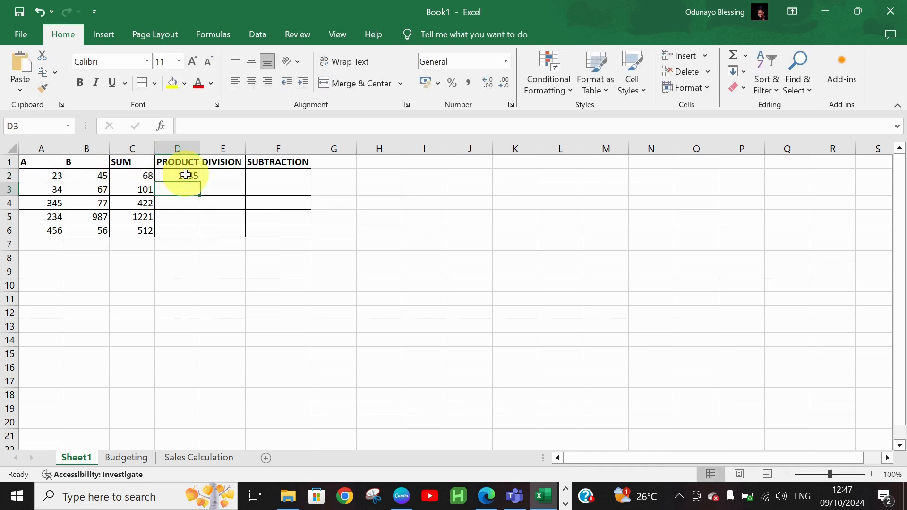
left_click_drag(185, 176, 196, 181)
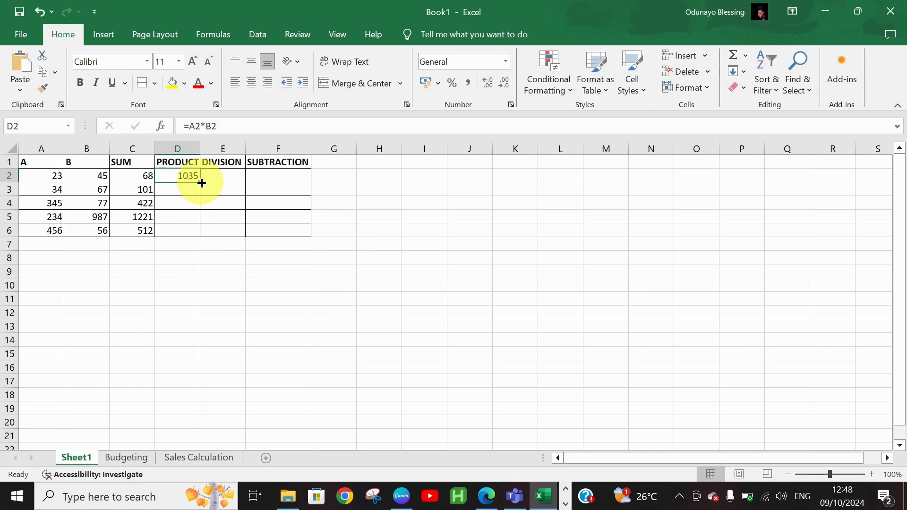
double_click(201, 183)
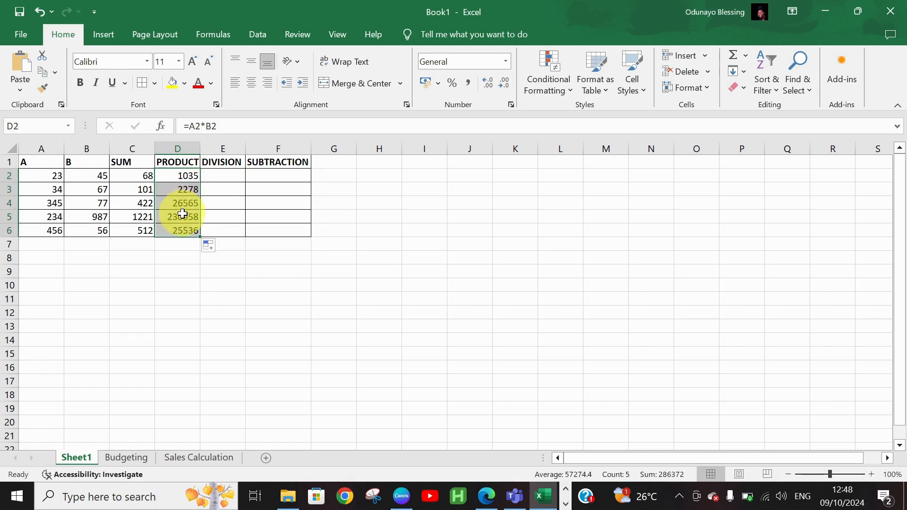
Enter =A2/B2 in E2 and fill the DIVISION formula down to row 6.
left_click(219, 174)
type("=")
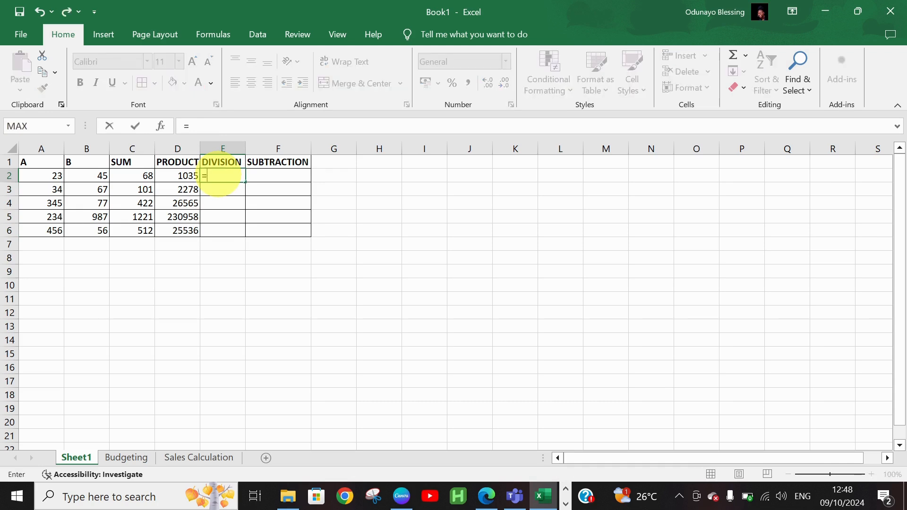
type("A2")
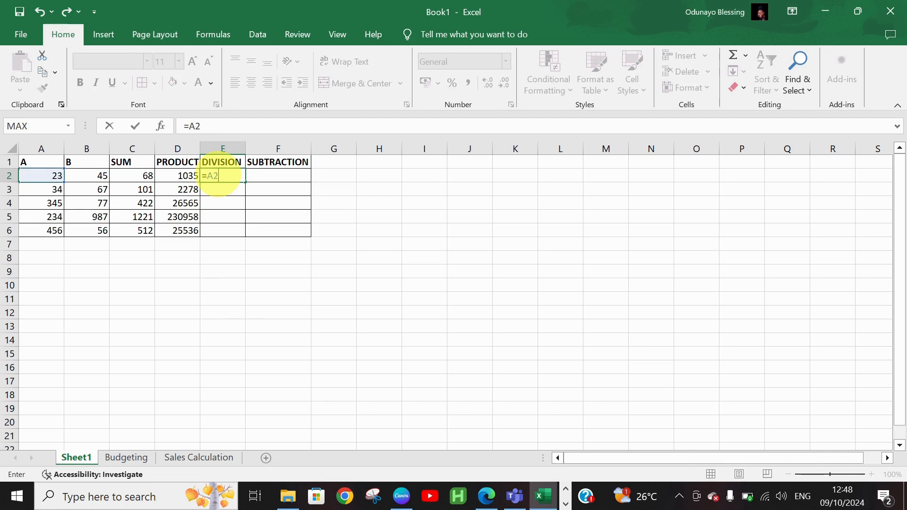
type("/B2")
key("Return")
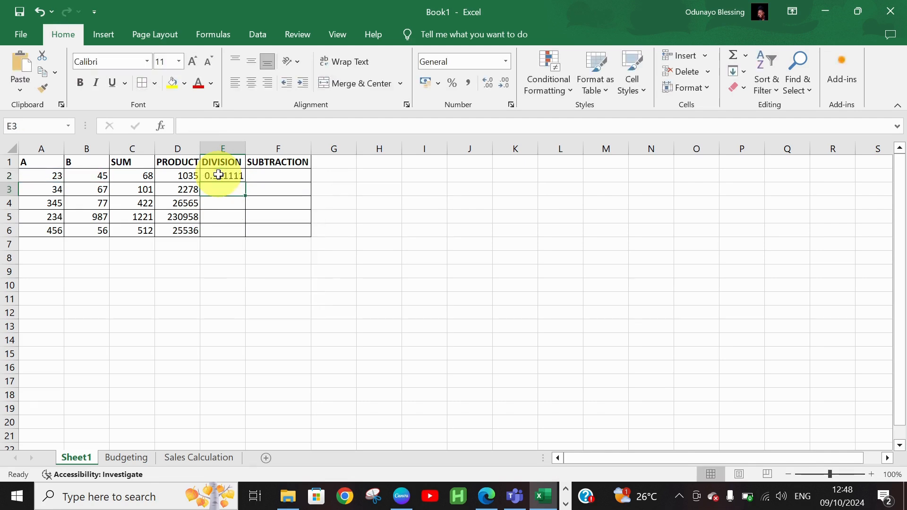
left_click(233, 179)
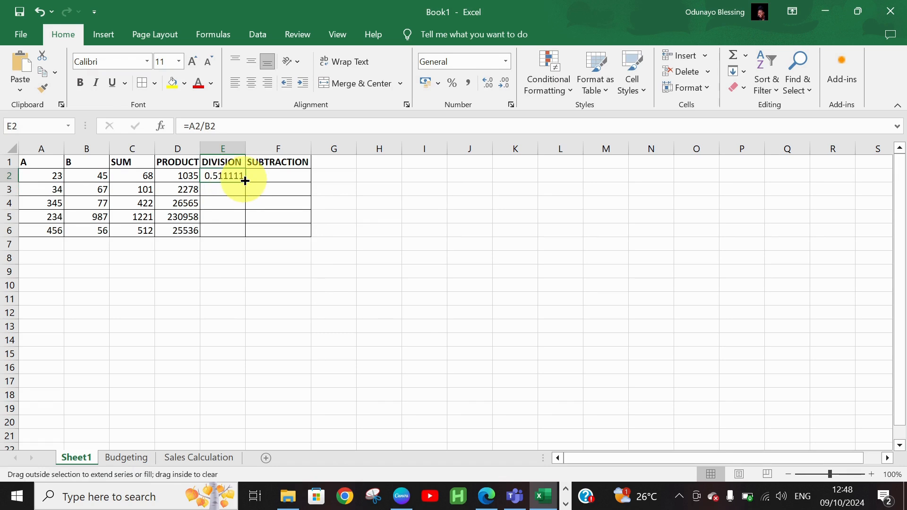
double_click(245, 182)
Enter =A2-B2 in F2 and fill the SUBTRACTION formula down to row 6.
left_click(264, 175)
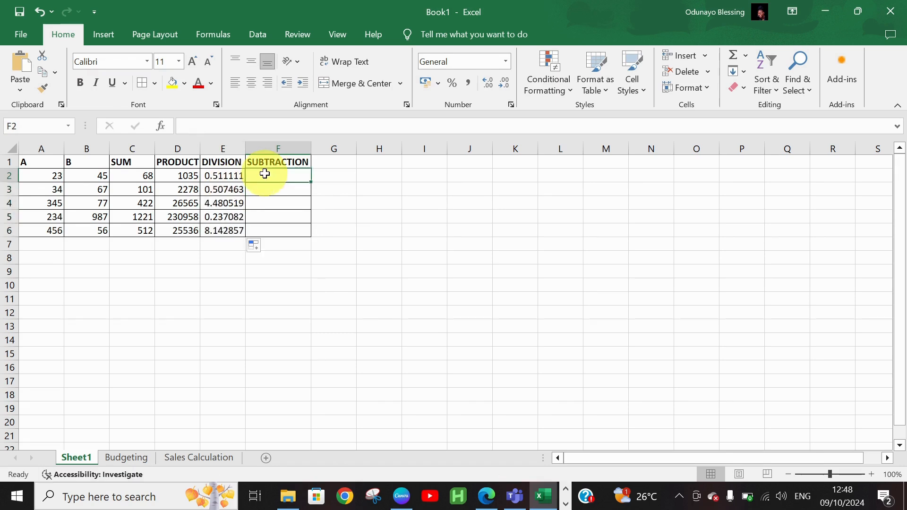
type("=")
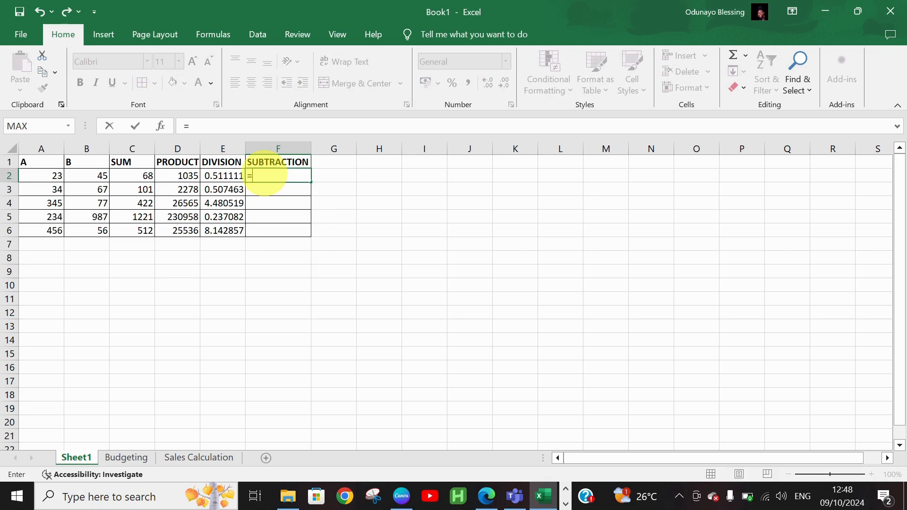
key("Left")
key("Left")
key("Left")
key("Left")
key("Left")
type("-")
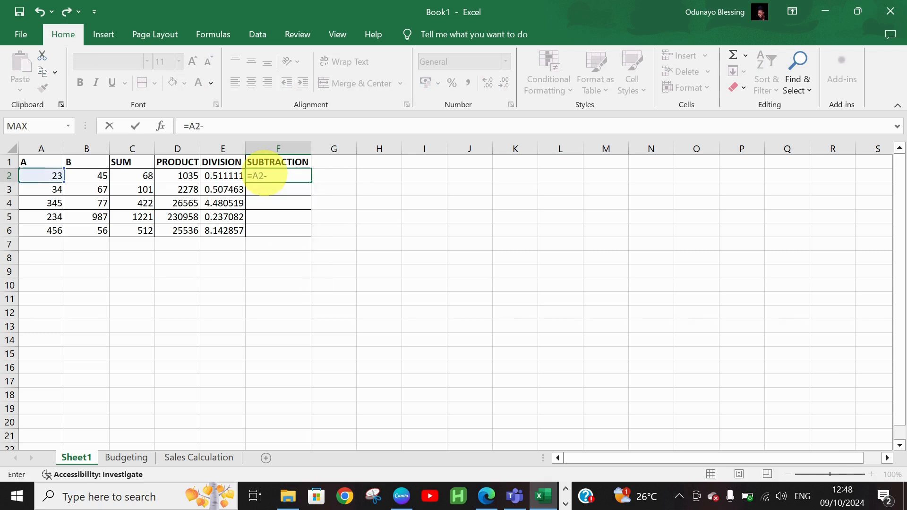
type("B2")
key("ctrl+Return")
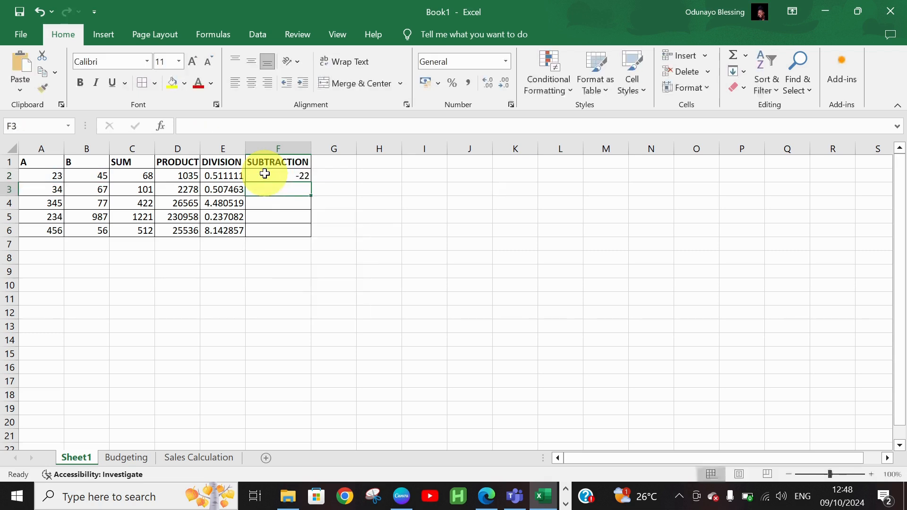
double_click(311, 182)
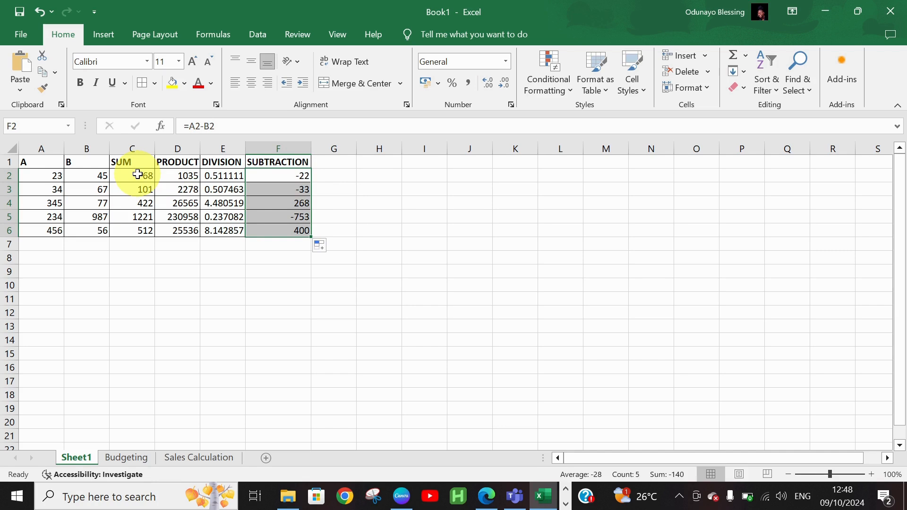
left_click_drag(138, 174, 294, 225)
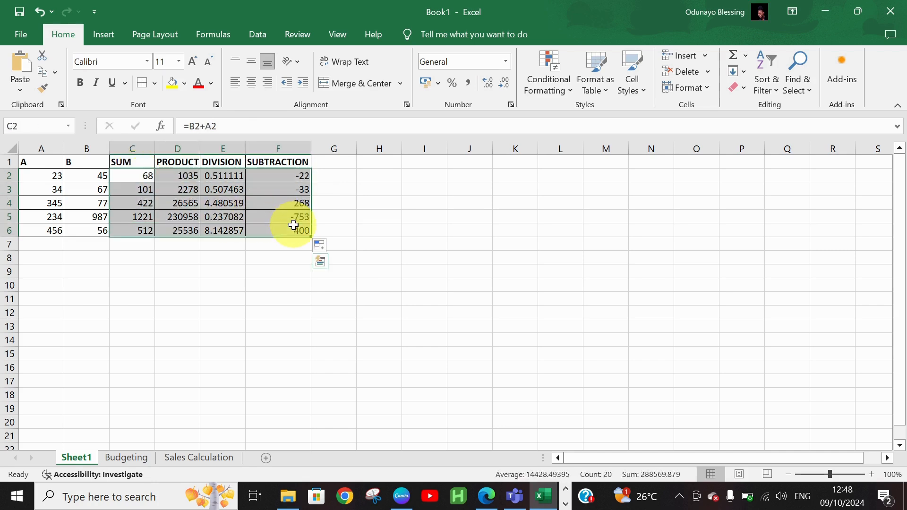
Copy C2:F6 and paste it at C9 as values only.
key("ctrl+c")
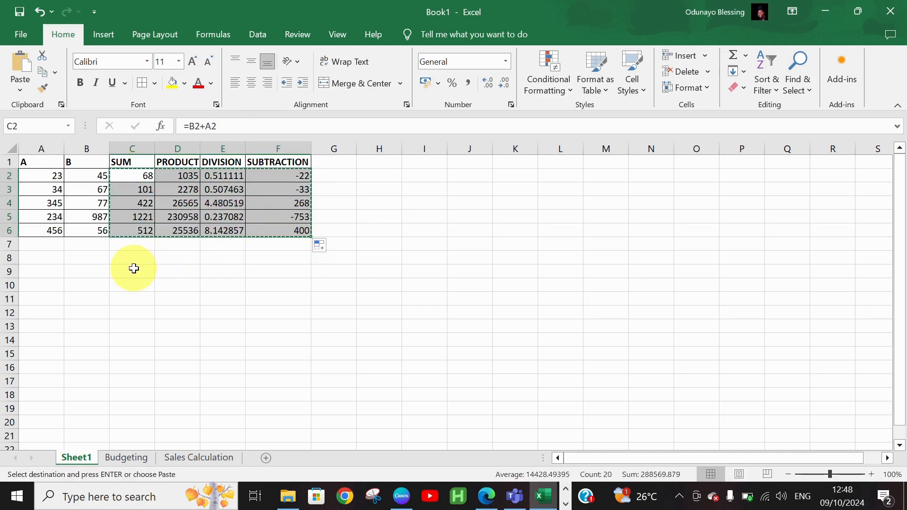
left_click(133, 268)
key("ctrl+v")
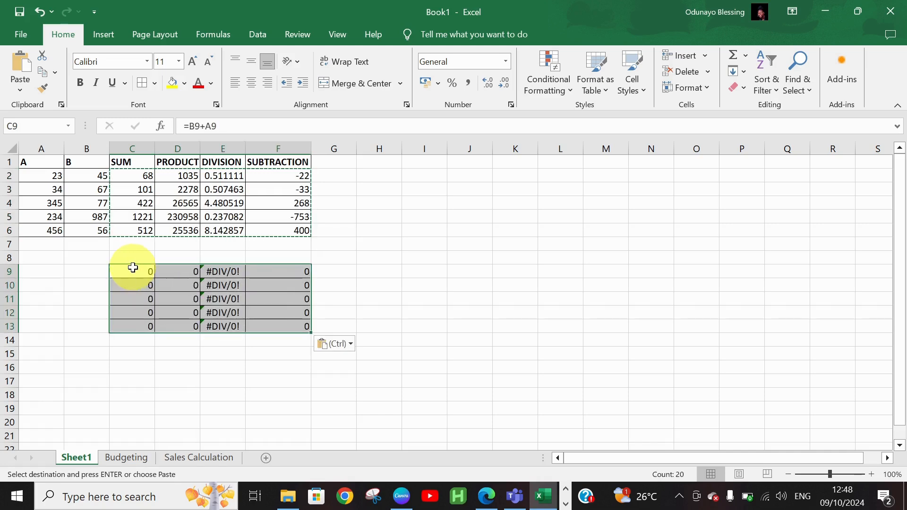
left_click(354, 343)
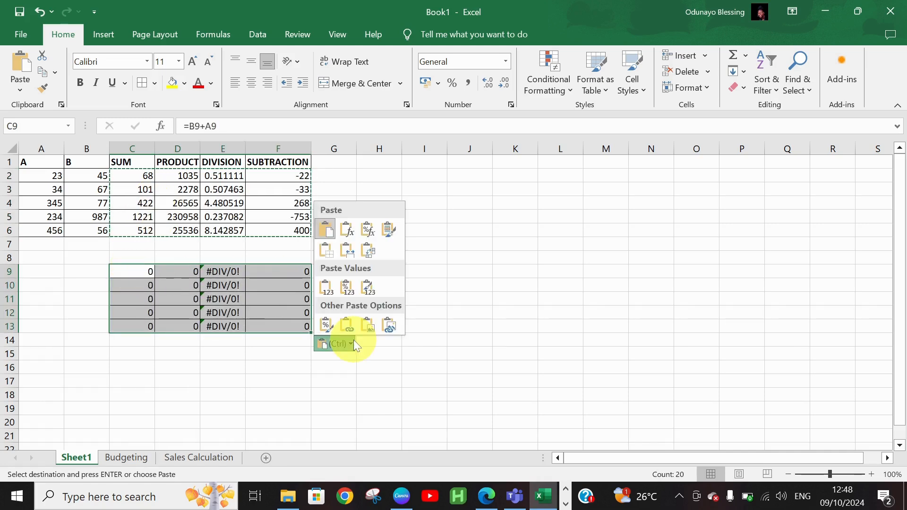
left_click(350, 285)
left_click(223, 357)
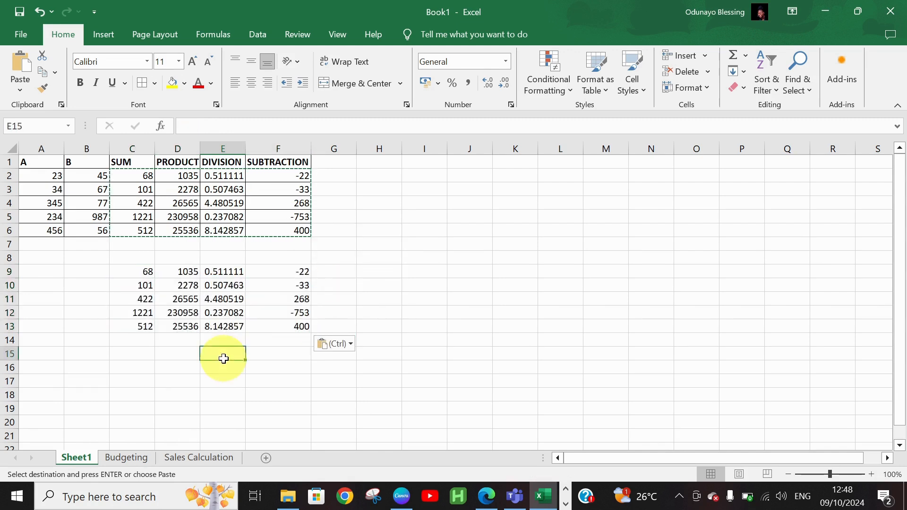
Clear the original results from C2:F6.
left_click_drag(138, 176, 281, 225)
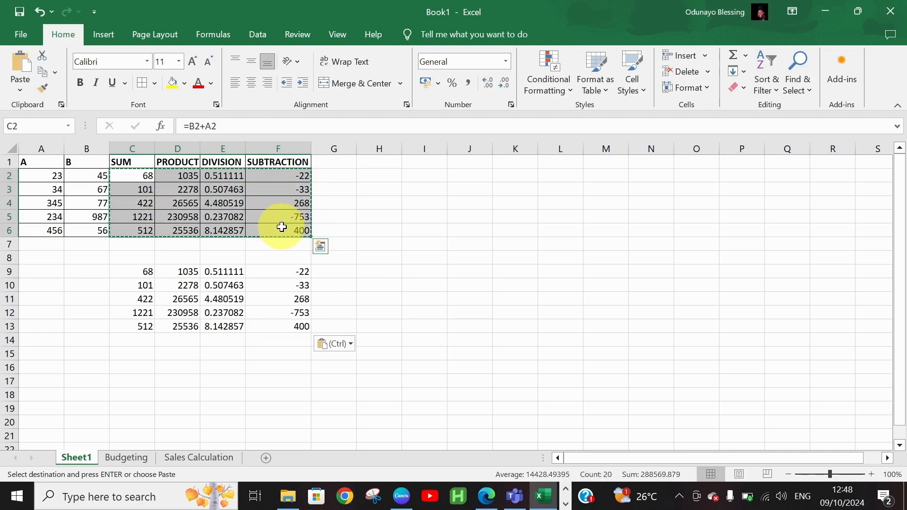
key("Delete")
left_click(407, 207)
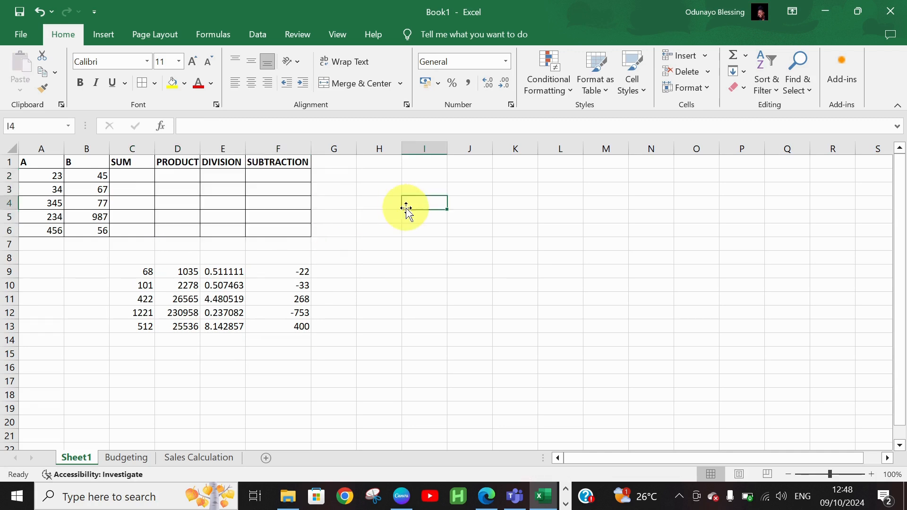
AutoSum A2:B2 into C2 and fill the SUM formula down to row 6.
left_click(142, 181)
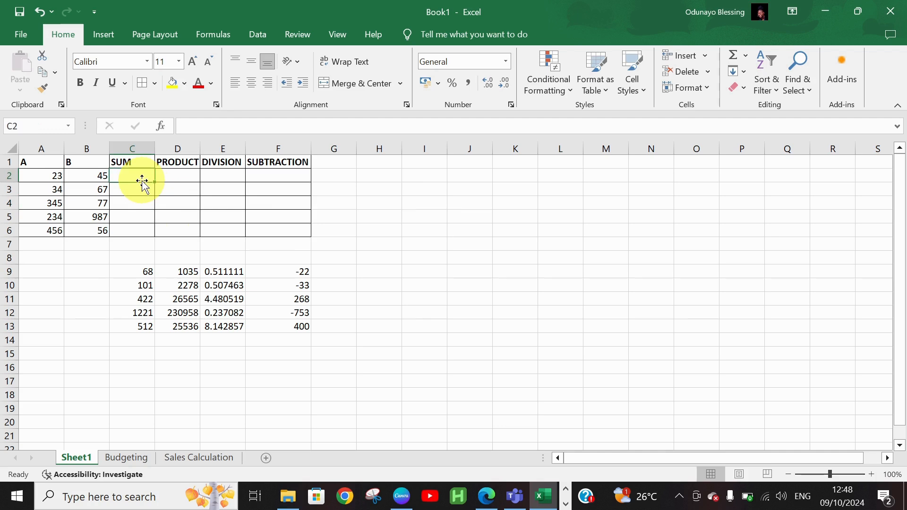
left_click(736, 52)
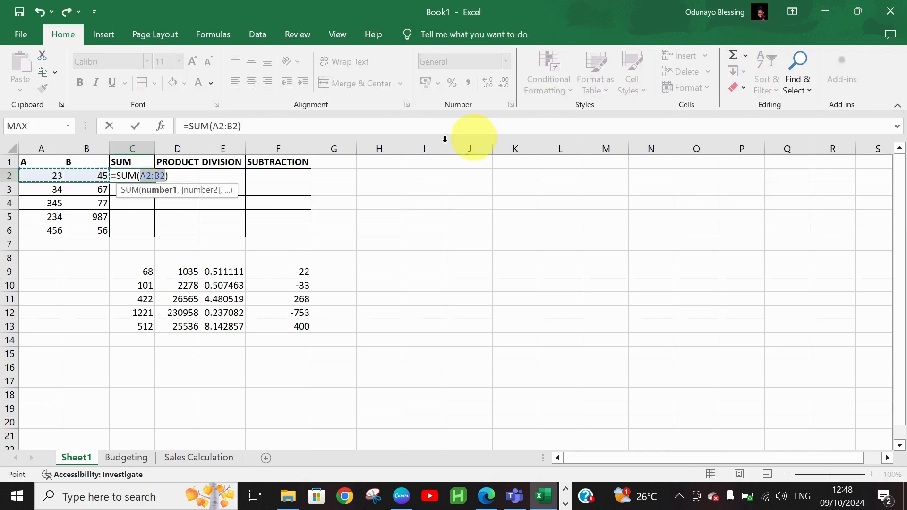
key("Return")
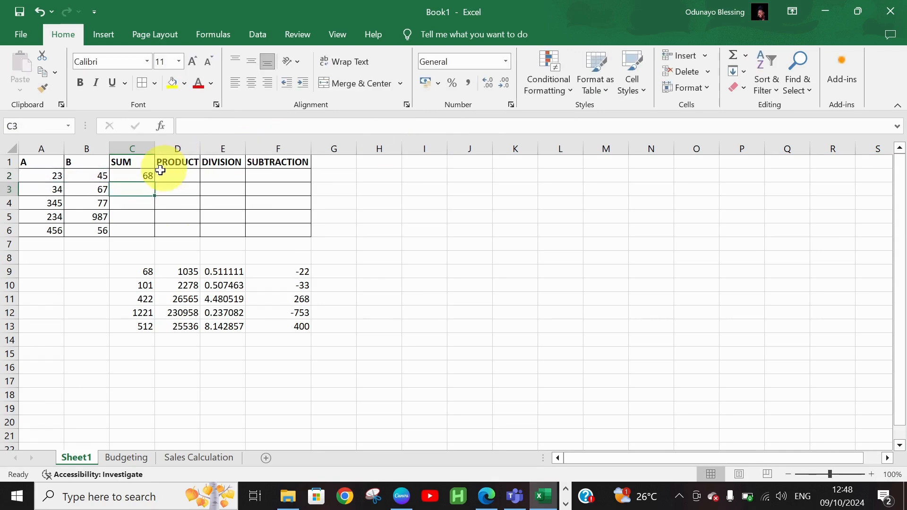
left_click(150, 174)
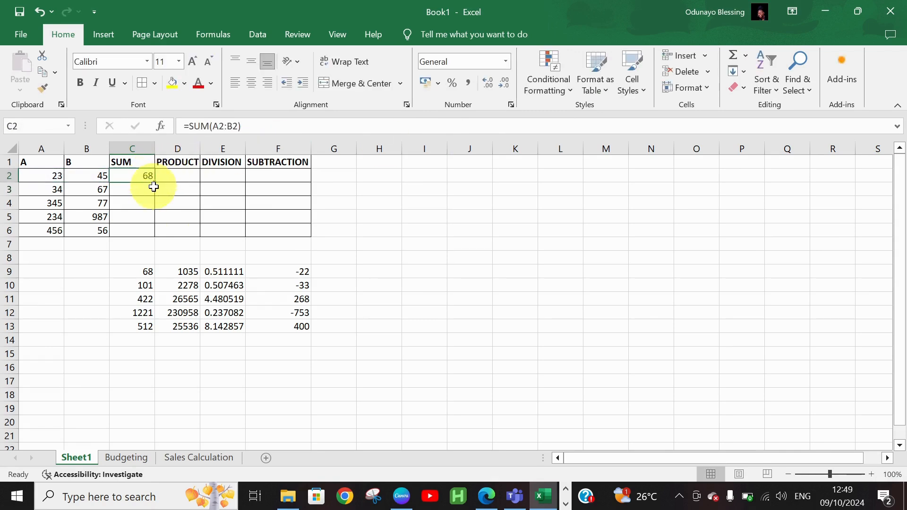
double_click(156, 184)
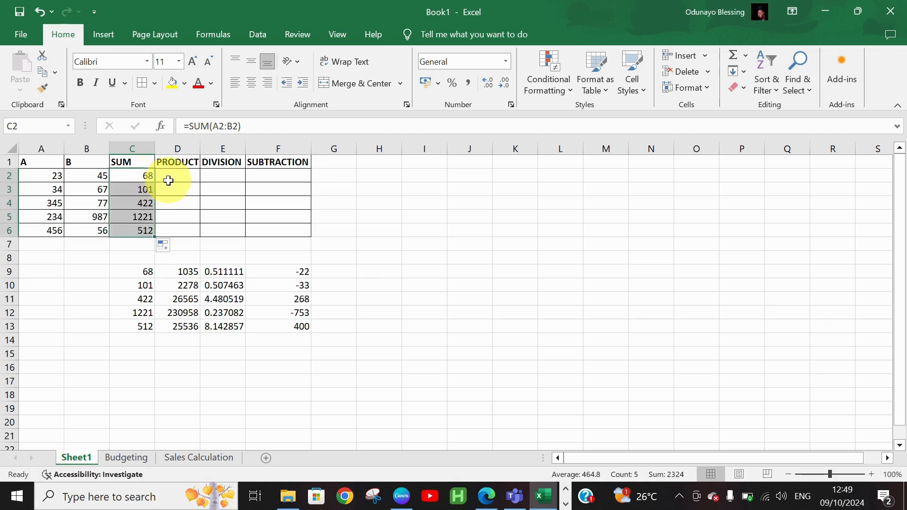
Enter =PRODUCT(A2,B2) in D2 and fill it down to row 6.
left_click(169, 183)
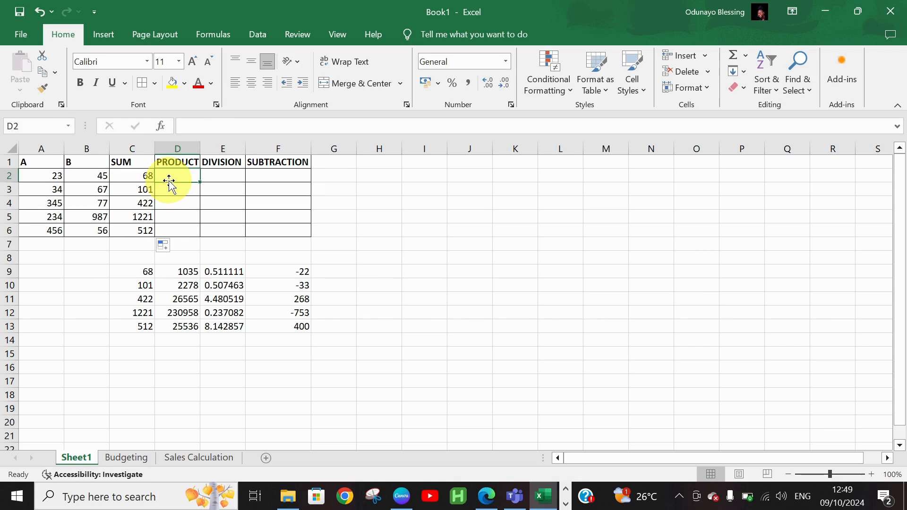
type("=PR")
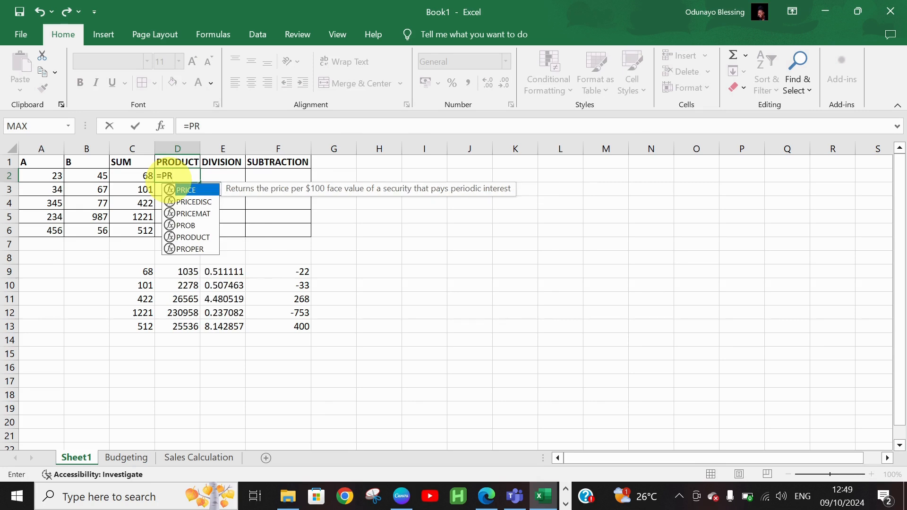
type("ODUCT")
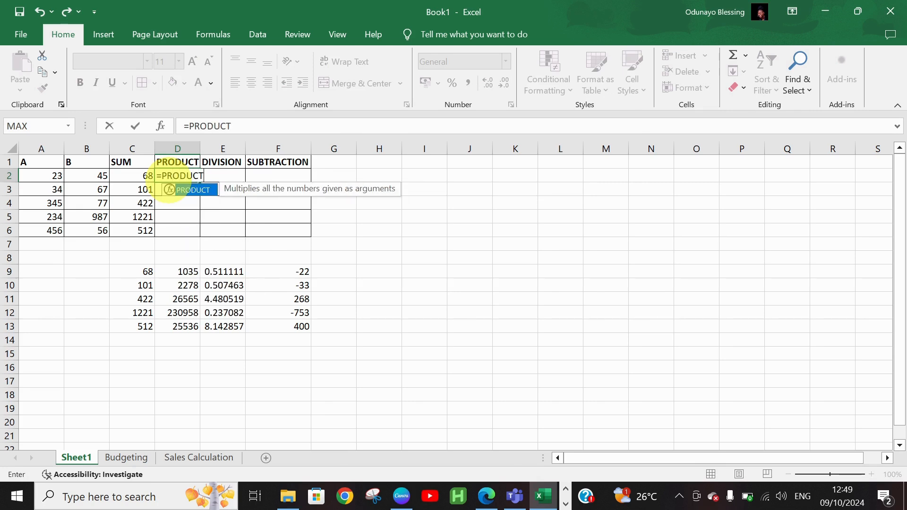
type("(")
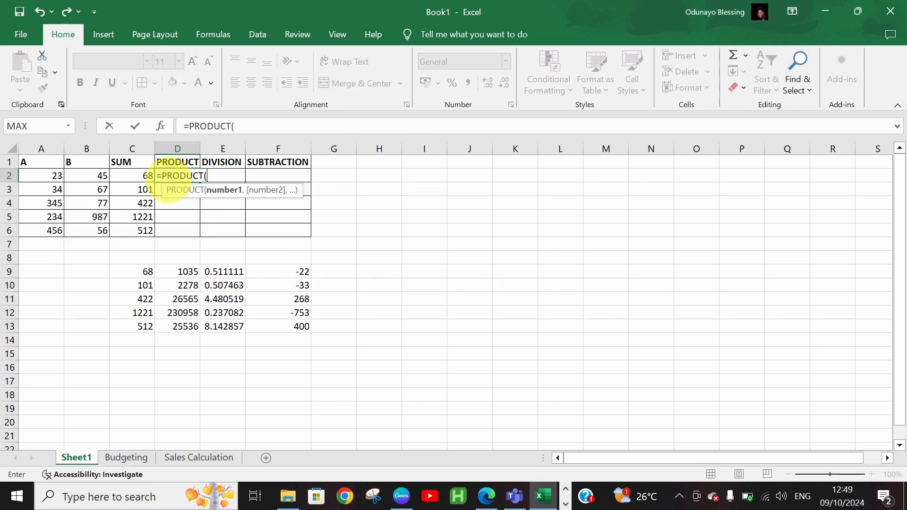
left_click(58, 178)
type(",")
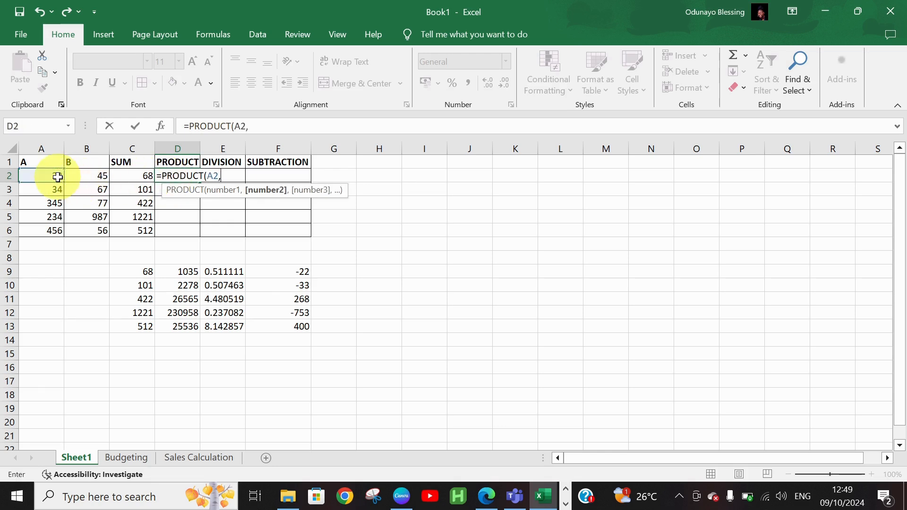
left_click(102, 174)
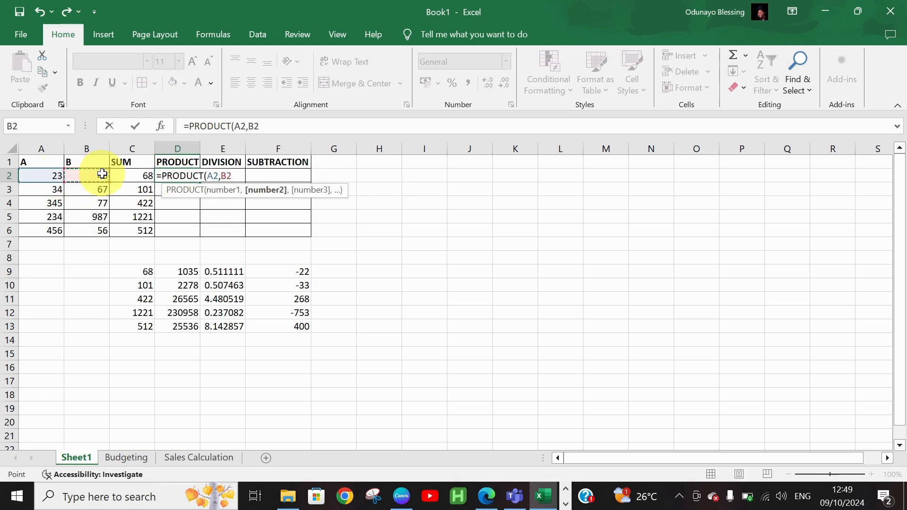
type(")")
key("Return")
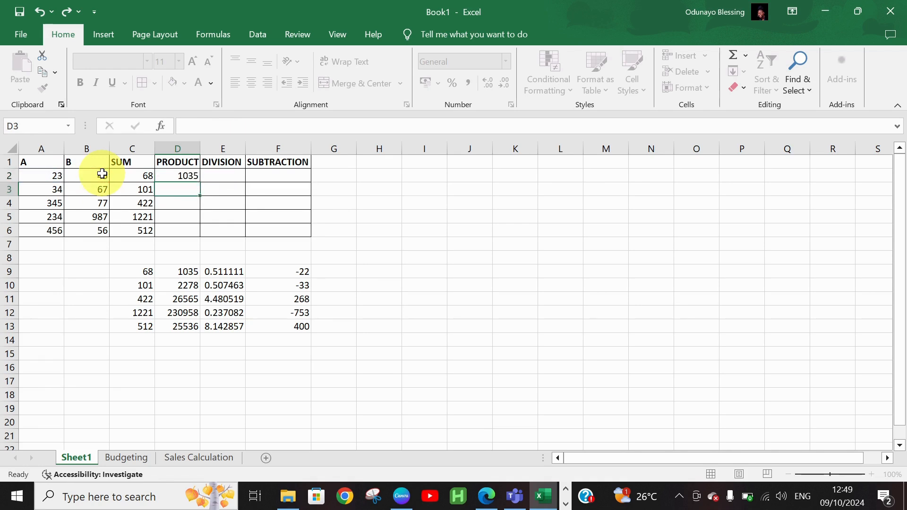
left_click(184, 176)
double_click(199, 182)
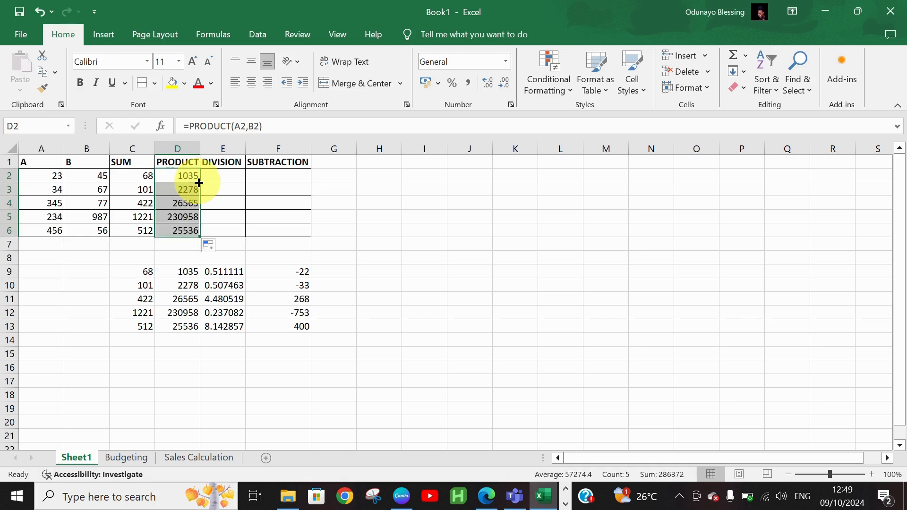
Enter =A2/B2 in E2 and =A2-B2 in F2, then fill both down to row 6.
left_click(216, 176)
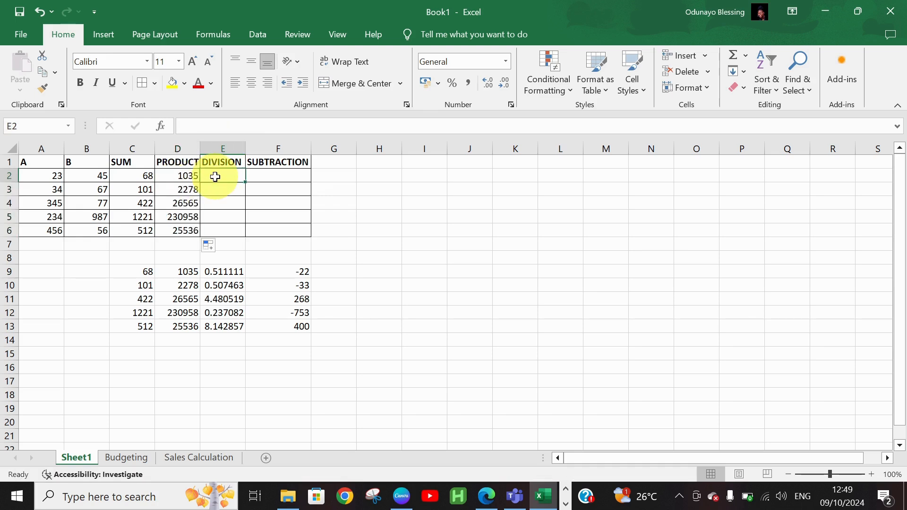
type("=A2/")
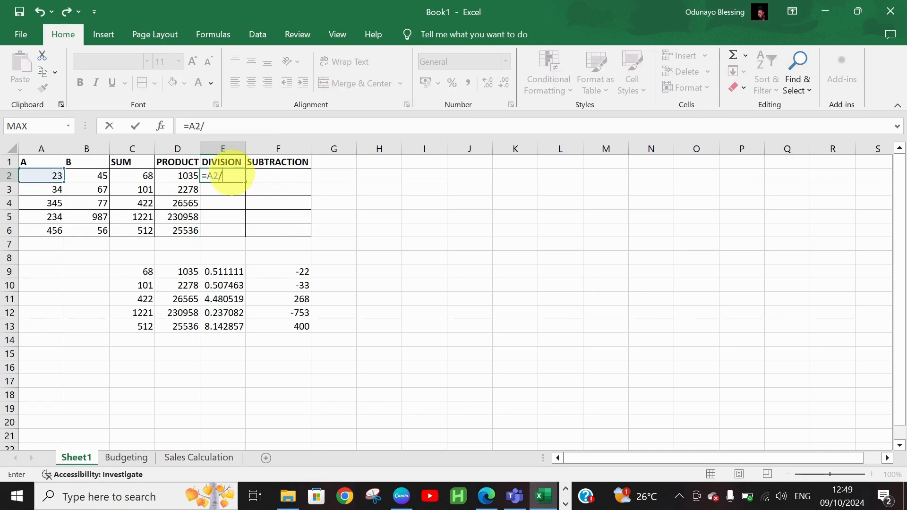
type("B2")
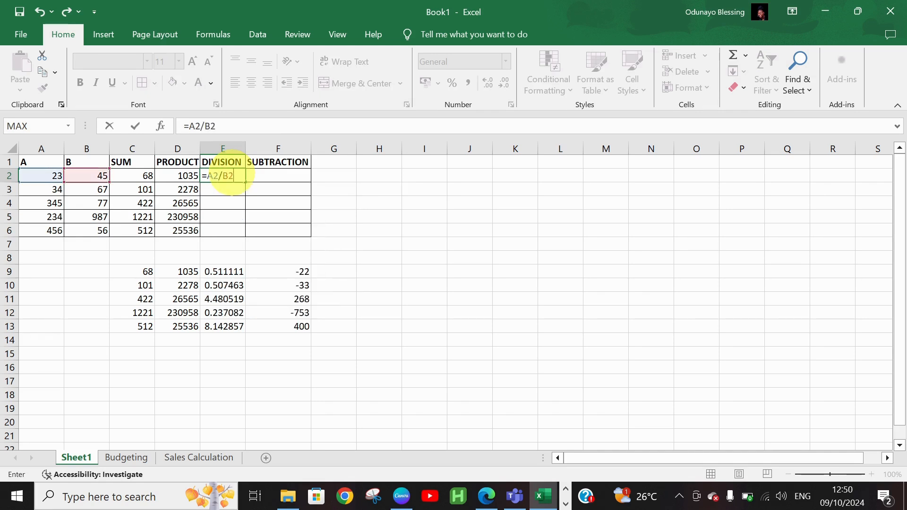
key("Return")
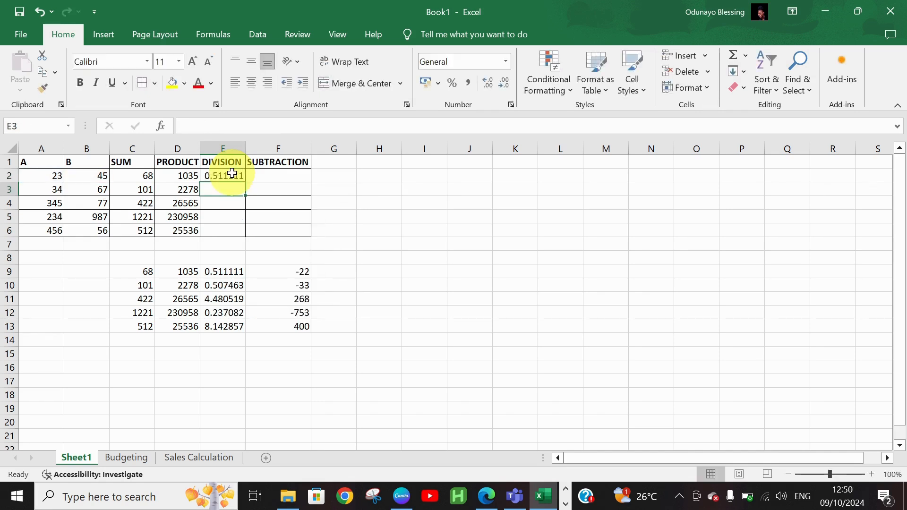
left_click(257, 175)
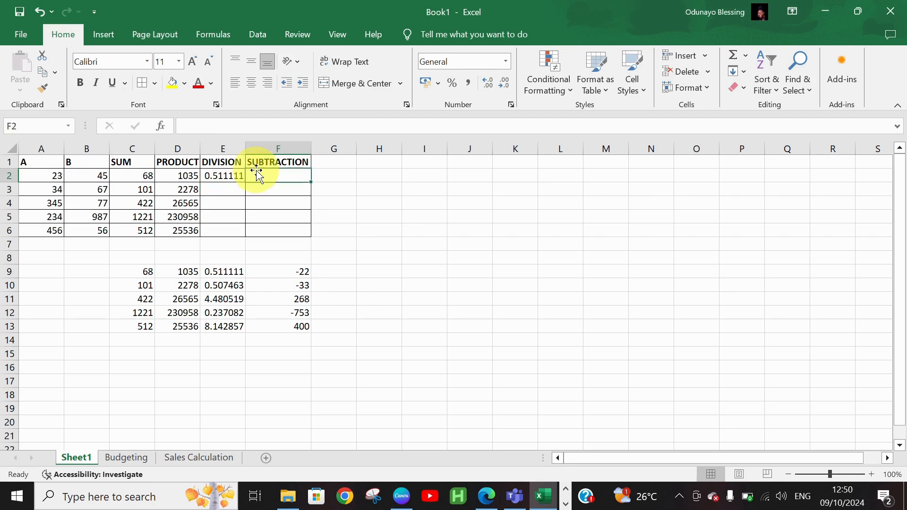
type("=A2")
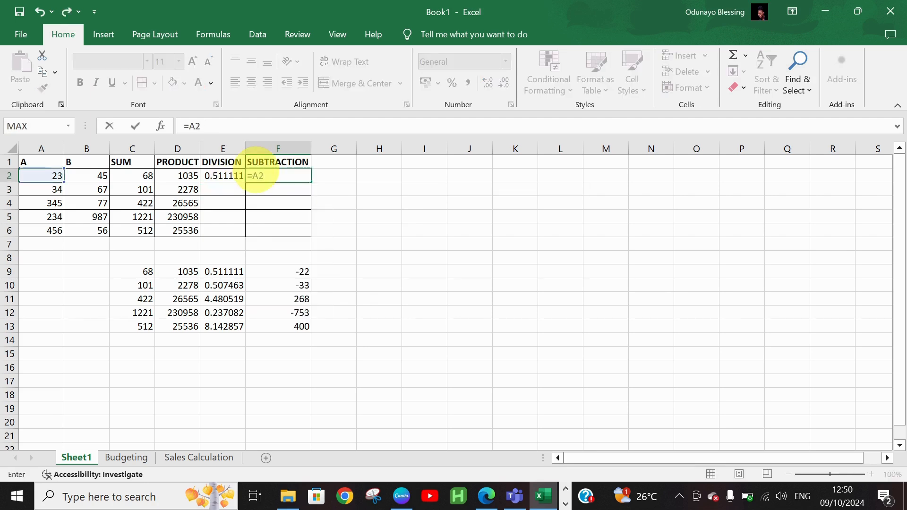
type("-BA")
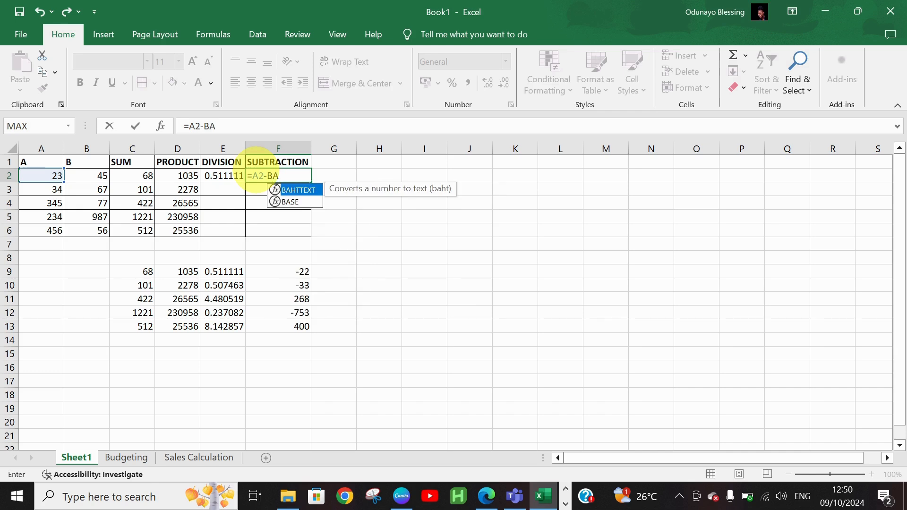
key("BackSpace")
type("B")
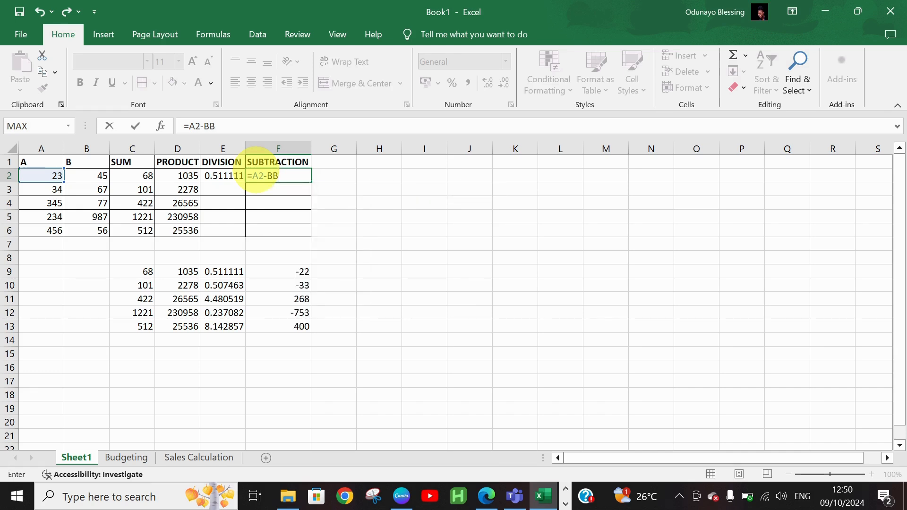
key("BackSpace")
type("2")
key("Return")
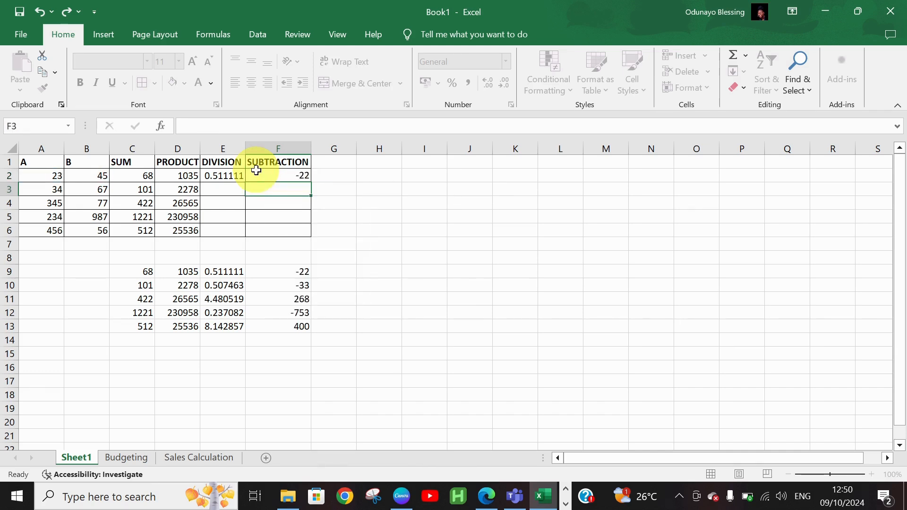
left_click(233, 176)
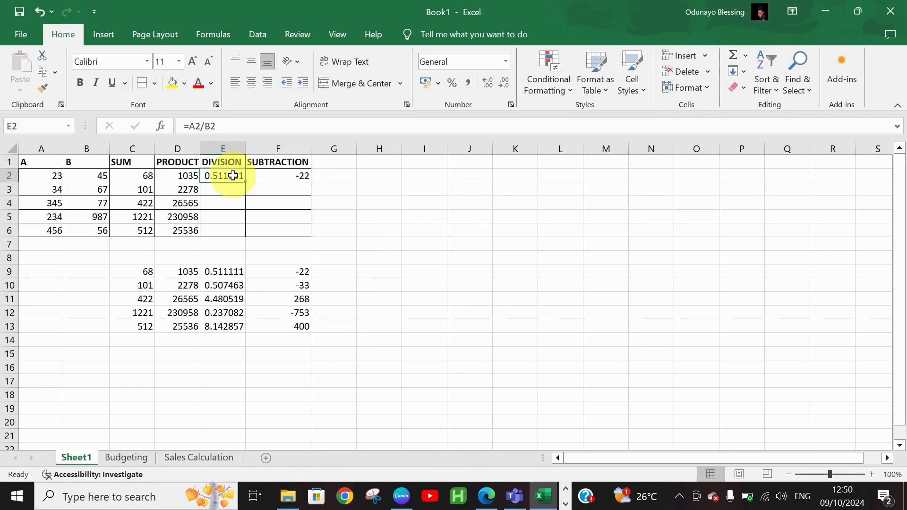
left_click_drag(233, 176, 315, 181)
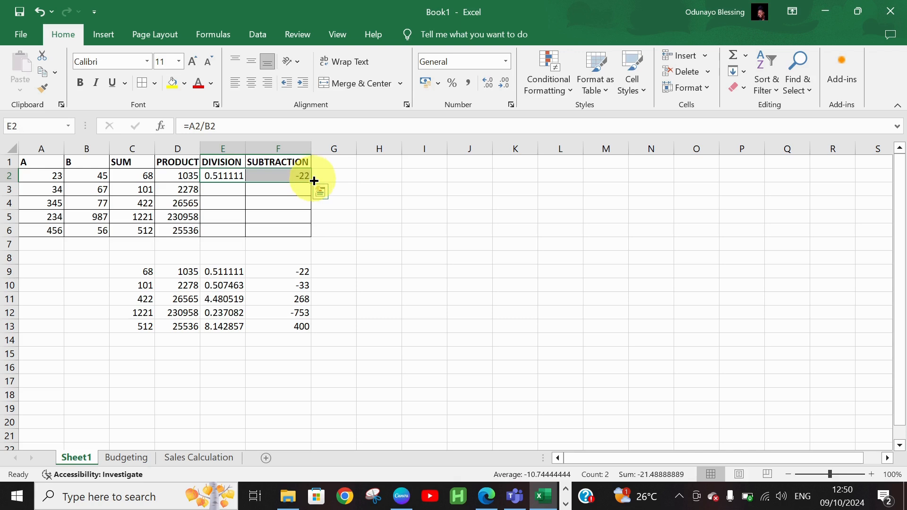
double_click(314, 181)
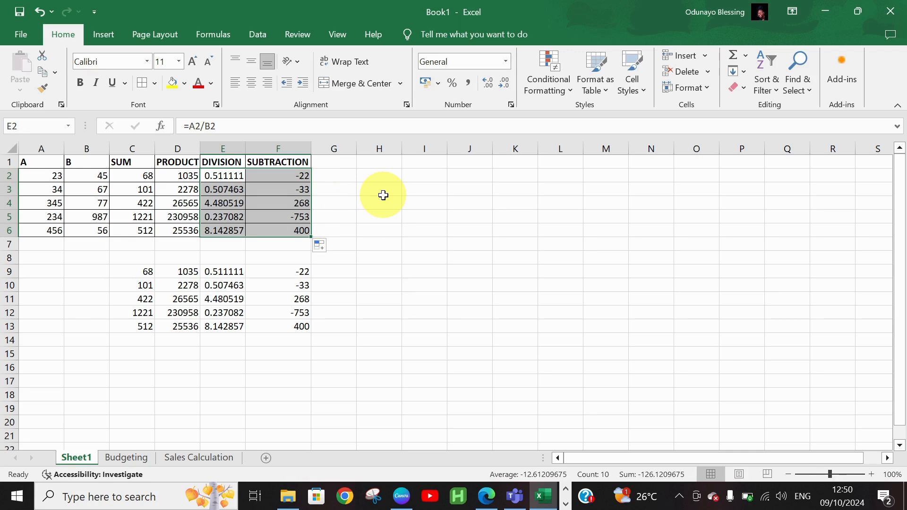
left_click(426, 206)
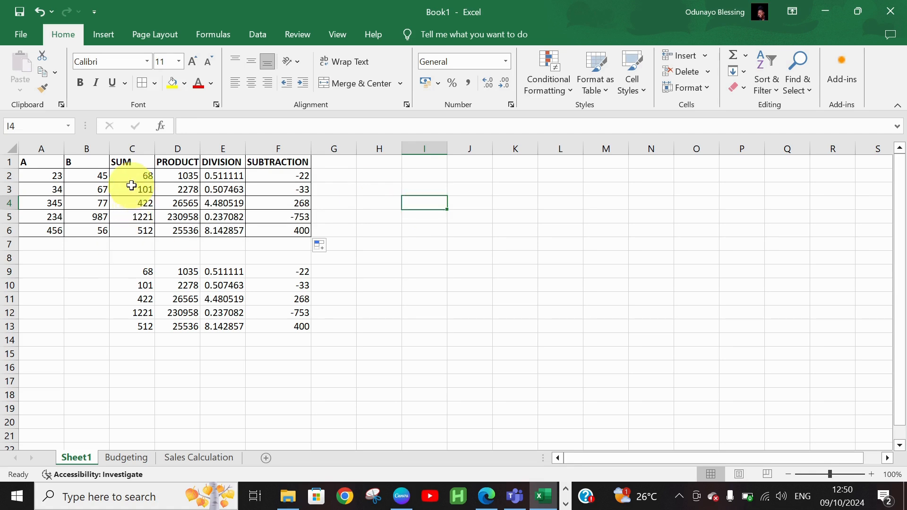
Step through the SUM cells C2 to C6 to check their formulas.
left_click_drag(126, 162, 130, 171)
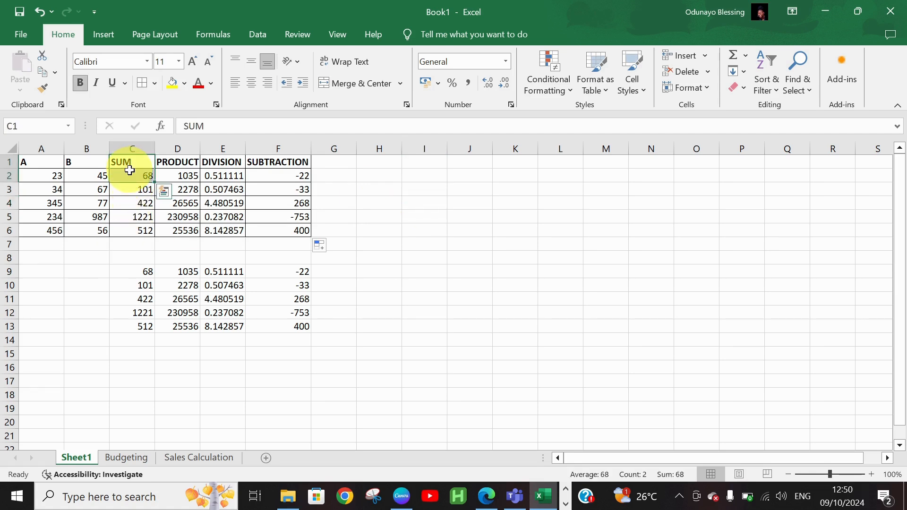
left_click(131, 173)
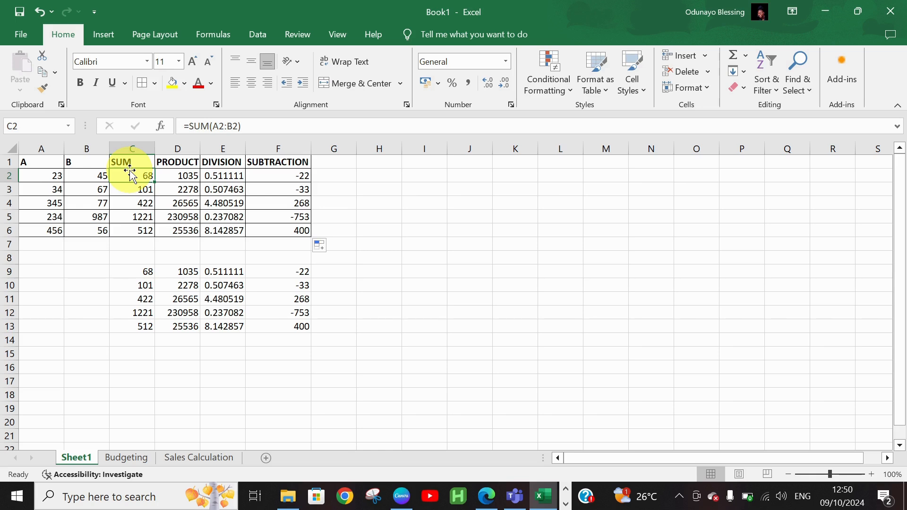
key("Down")
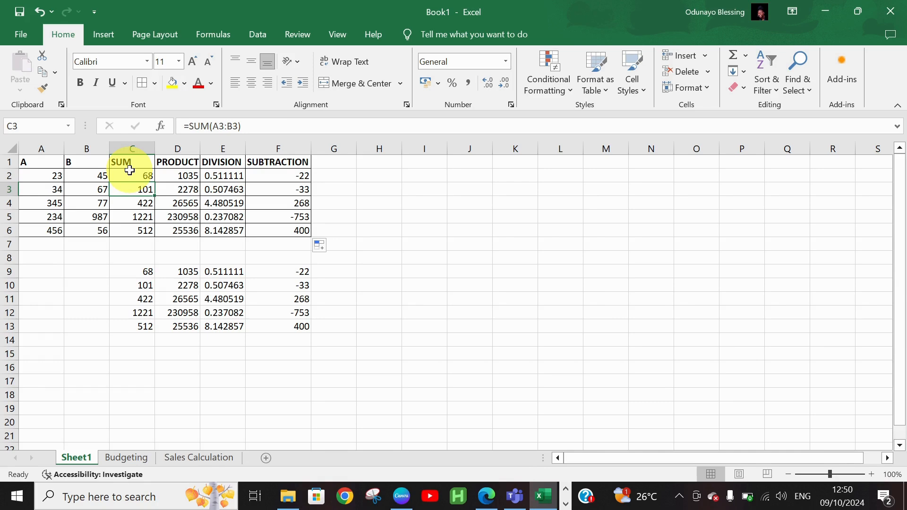
key("Down")
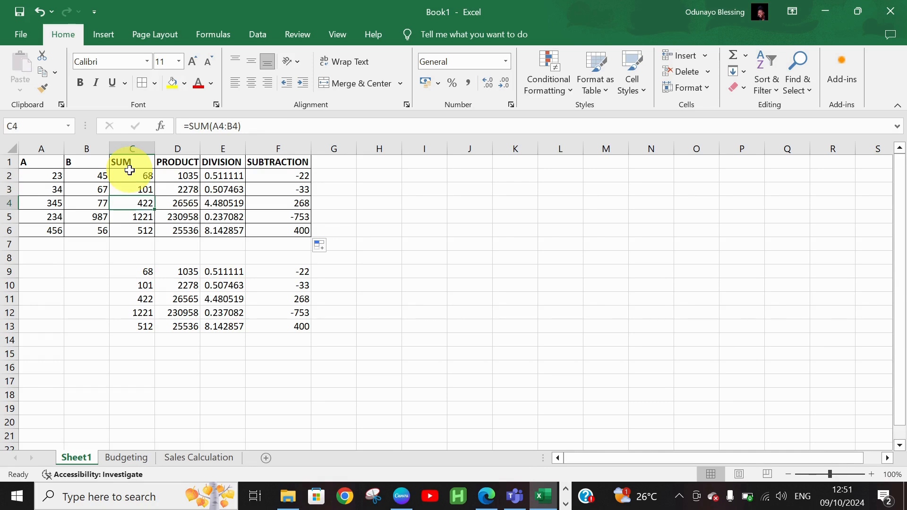
key("Down")
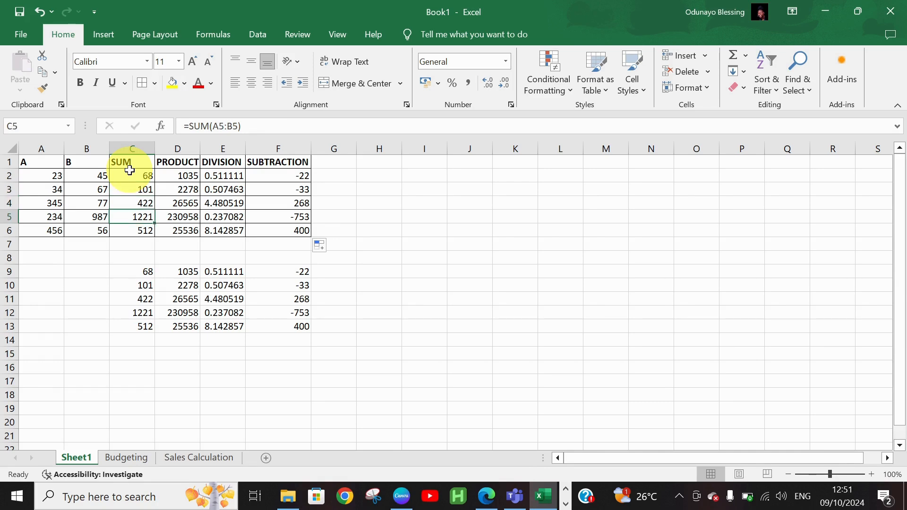
key("Down")
key("Up")
key("Up")
key("Up")
key("Up")
key("Up")
key("Down")
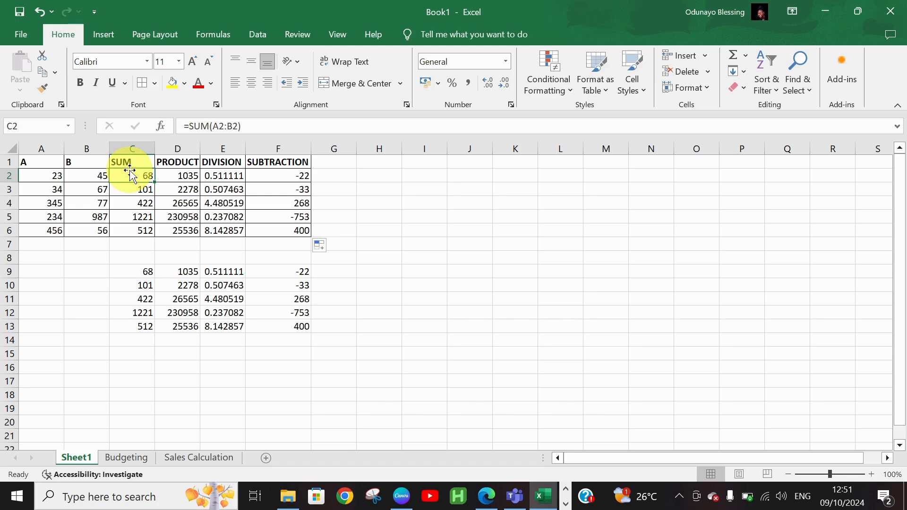
Check the PRODUCT formulas in D2 and D3, then undo and redo recent changes.
key("Right")
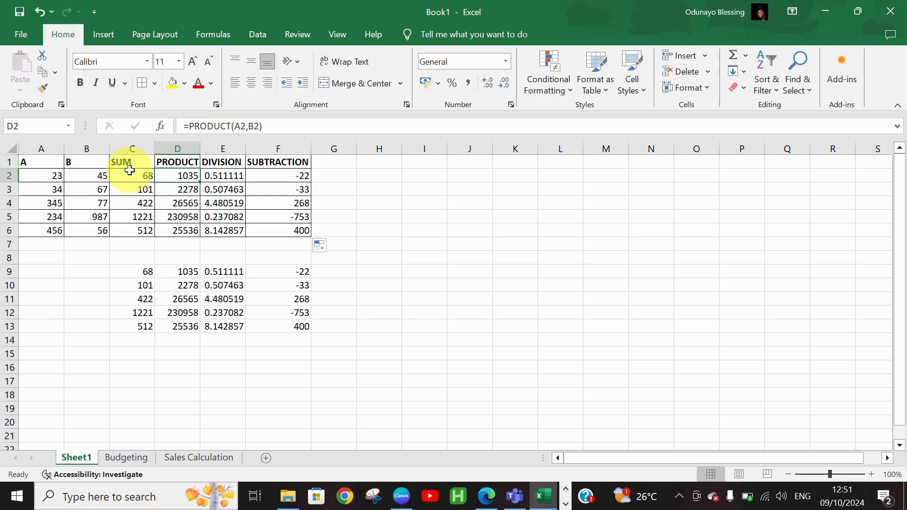
key("Down")
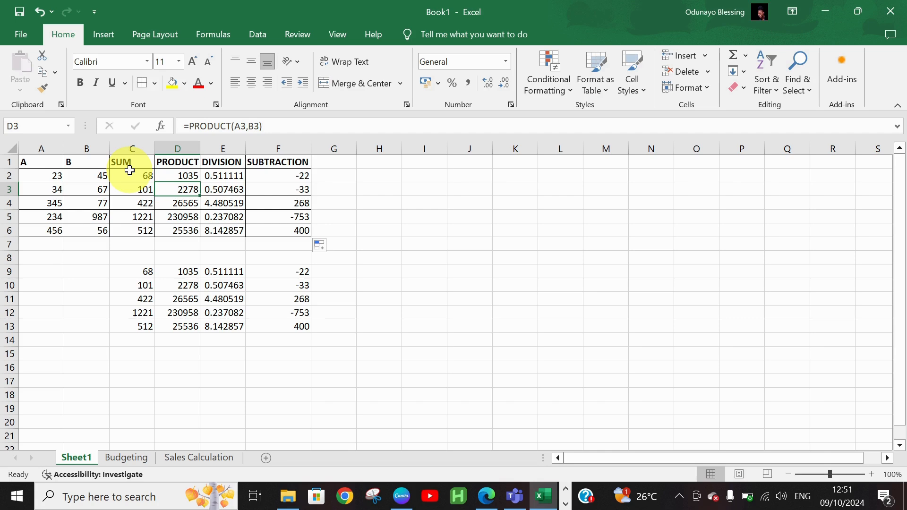
key("ctrl+z")
key("ctrl+z")
key("ctrl+z")
key("ctrl+z")
key("ctrl+z")
key("ctrl+z")
key("ctrl+z")
key("ctrl+z")
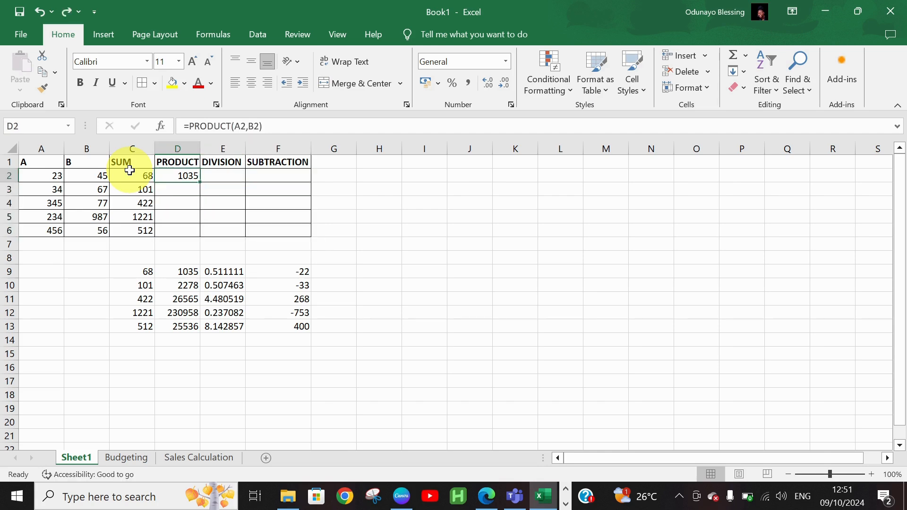
key("ctrl+y")
key("ctrl+y")
key("ctrl+y")
key("ctrl+y")
key("ctrl+y")
key("ctrl+y")
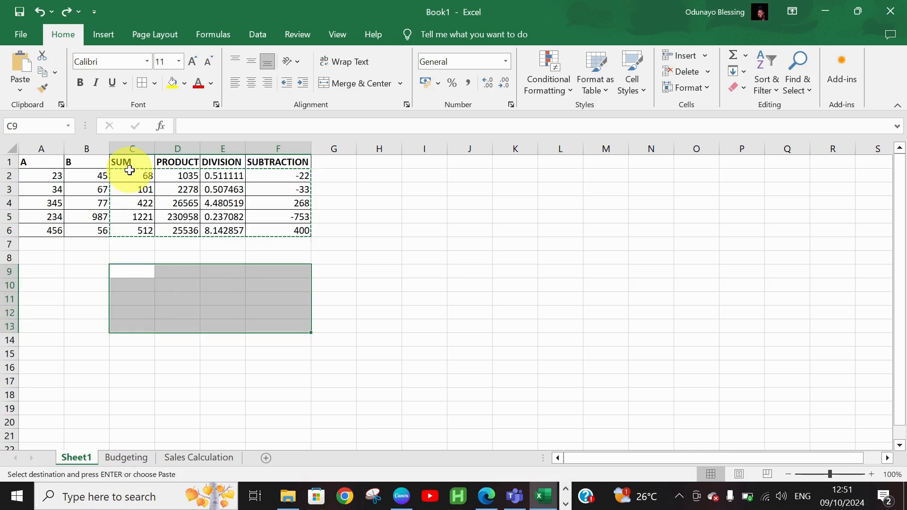
Undo the remaining results until C2:F6 and C9:F13 are empty, then select C2.
key("ctrl+z")
key("ctrl+z")
key("ctrl+z")
key("ctrl+z")
key("ctrl+z")
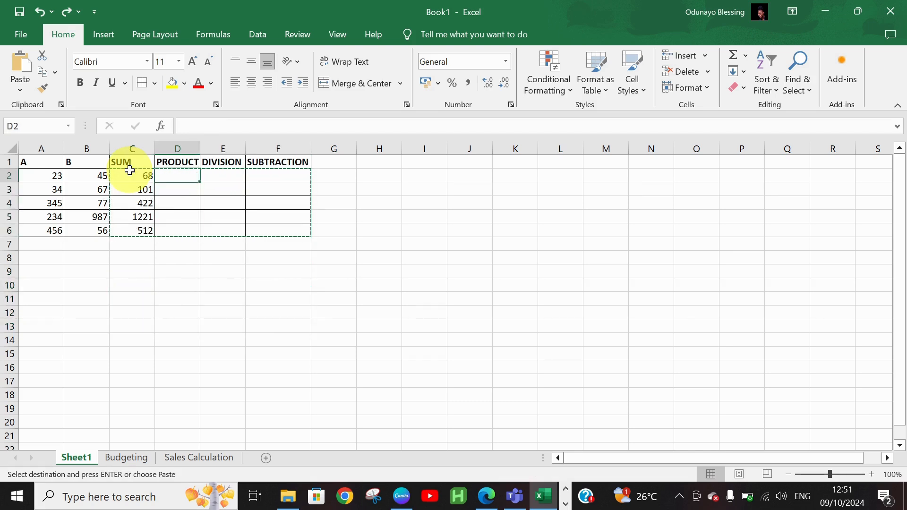
key("ctrl+z")
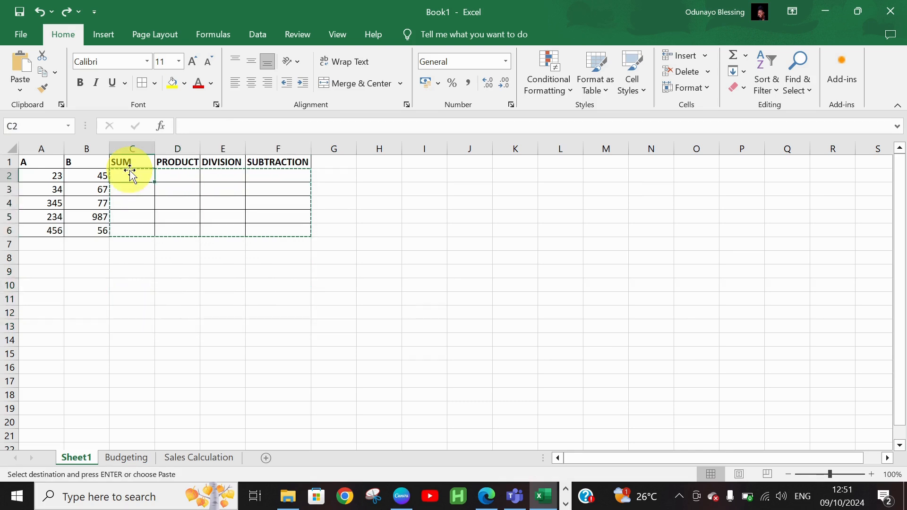
left_click(150, 297)
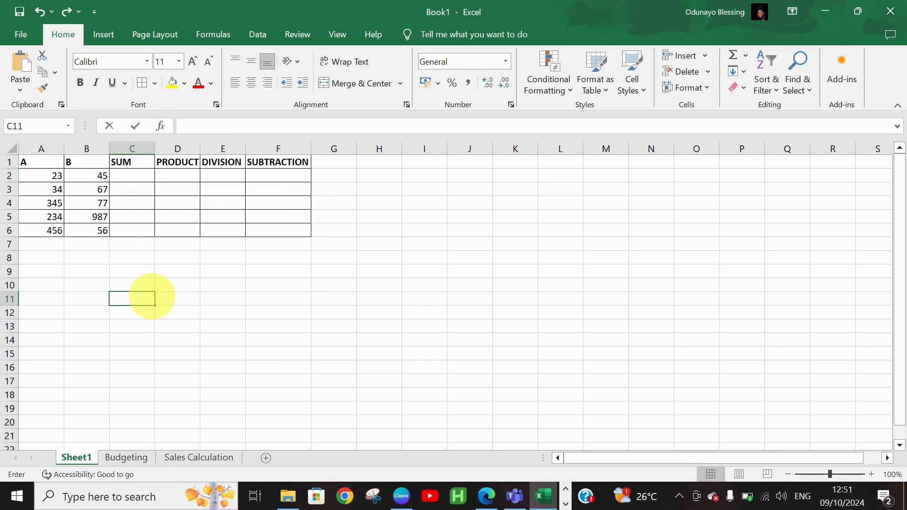
left_click(142, 175)
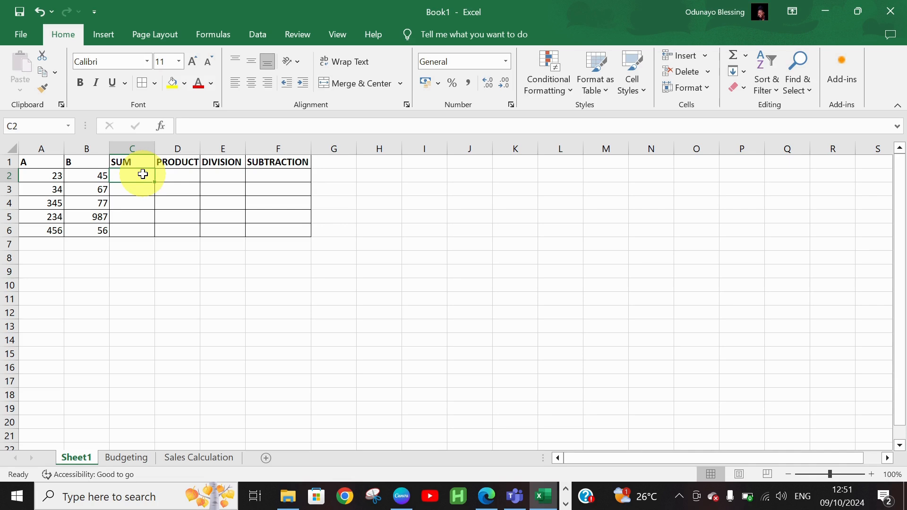
Enter =$A$2+B2 in C2, adding the missing equals sign afterwards, so it shows 68.
type("$")
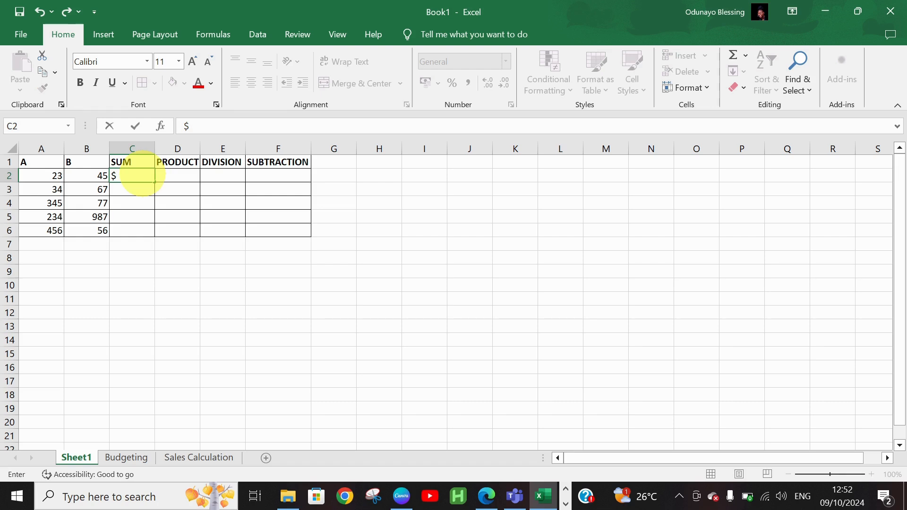
type("a")
key("BackSpace")
type("A$2")
type("+")
type("B2")
key("Return")
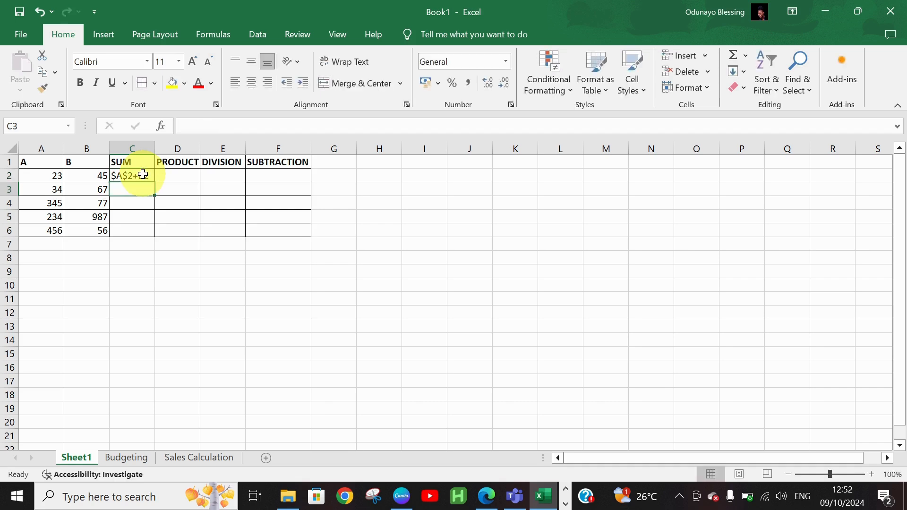
left_click(143, 175)
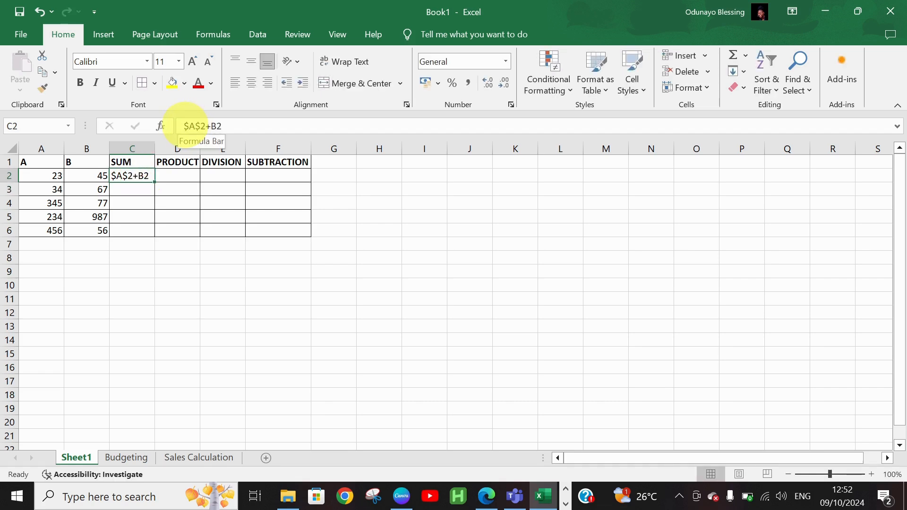
left_click(184, 125)
type("=")
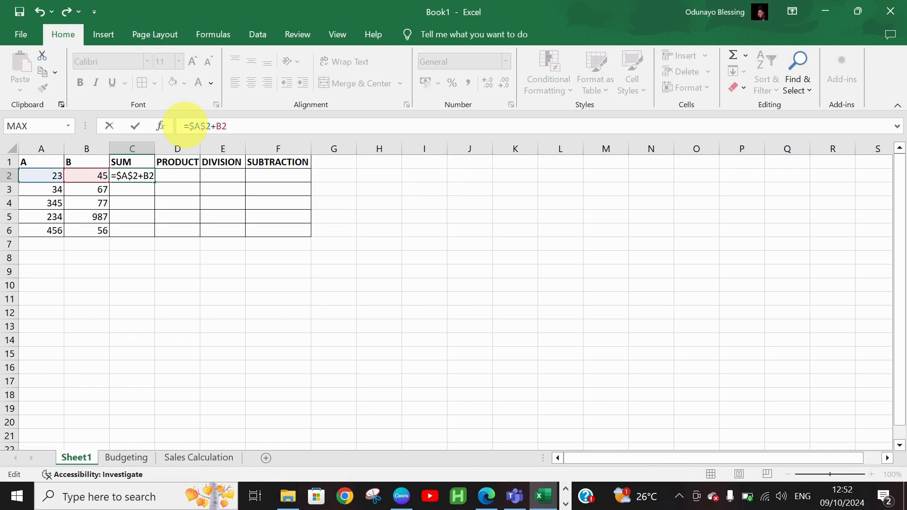
key("Return")
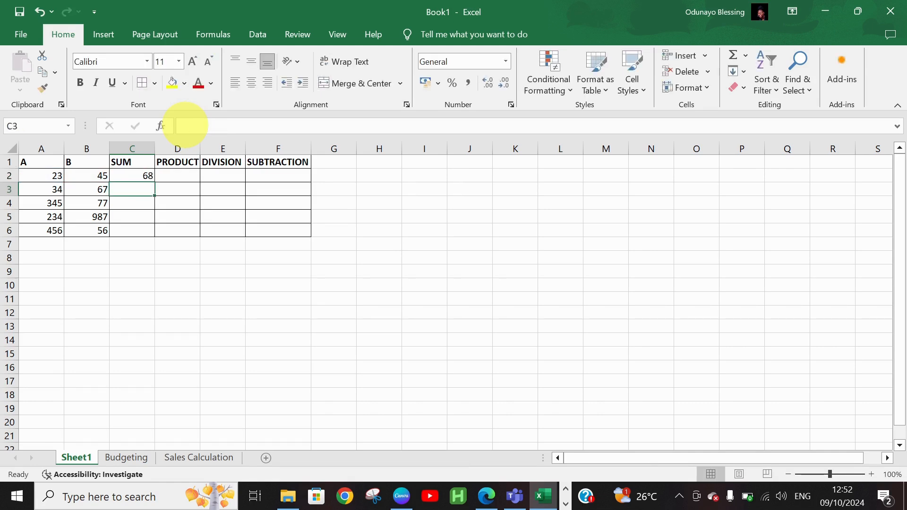
Fill the =$A$2+B2 formula from C2 down to C6.
left_click(143, 178)
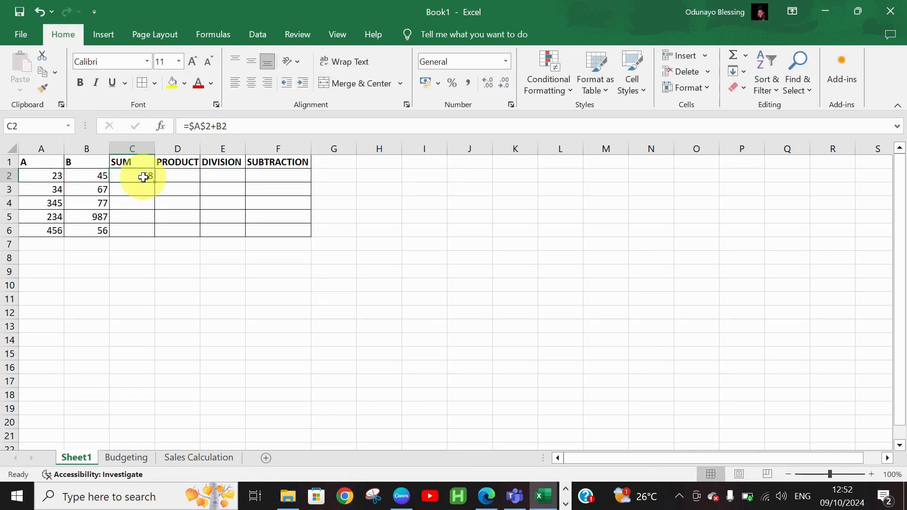
mouse_move(143, 178)
left_mouse_down()
mouse_move(155, 183)
mouse_move(148, 179)
left_mouse_up()
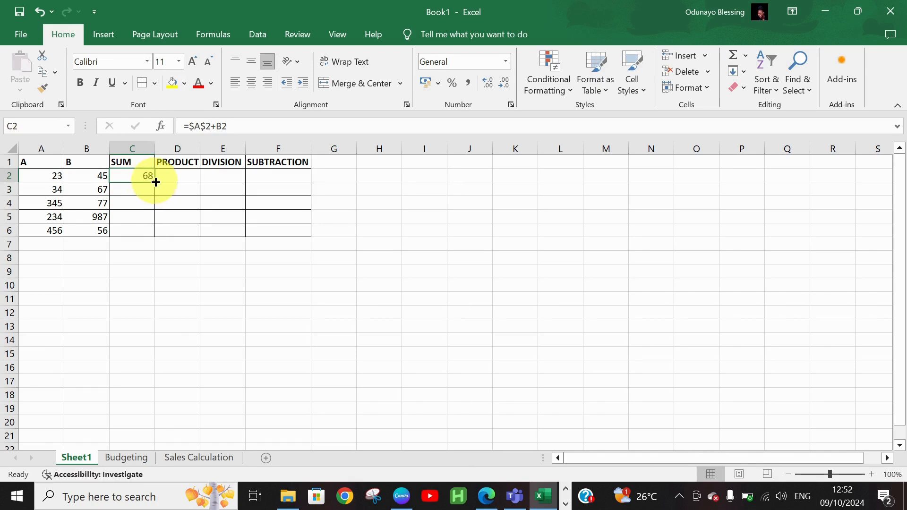
double_click(155, 182)
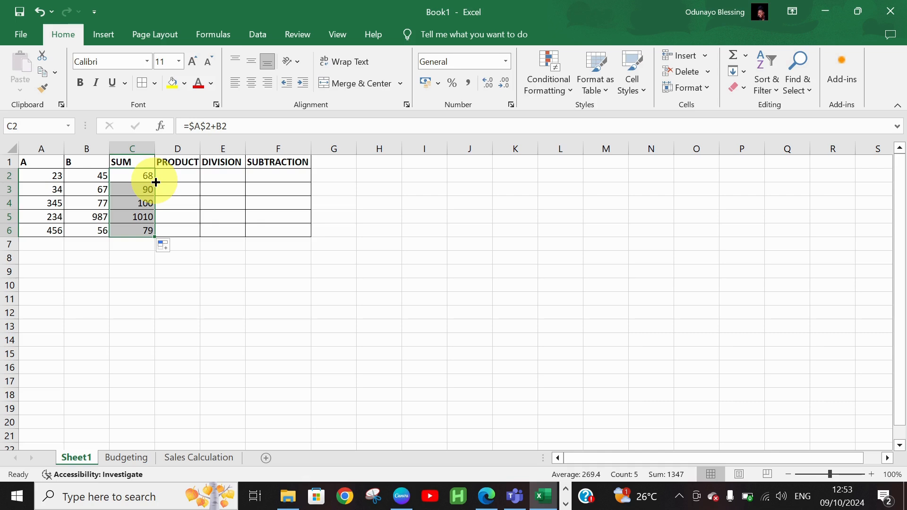
left_click(166, 285)
Check the formulas in C2 through C6 to confirm A2 stays fixed.
left_click(141, 176)
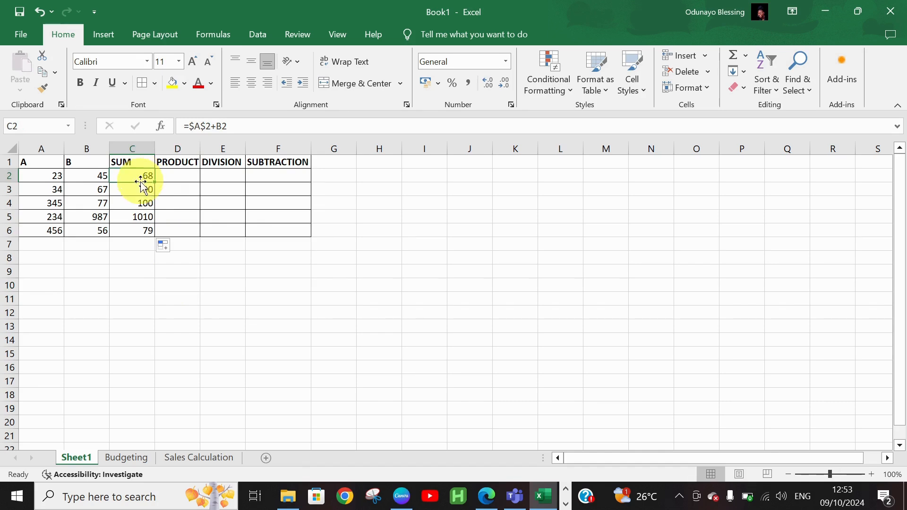
left_click(137, 191)
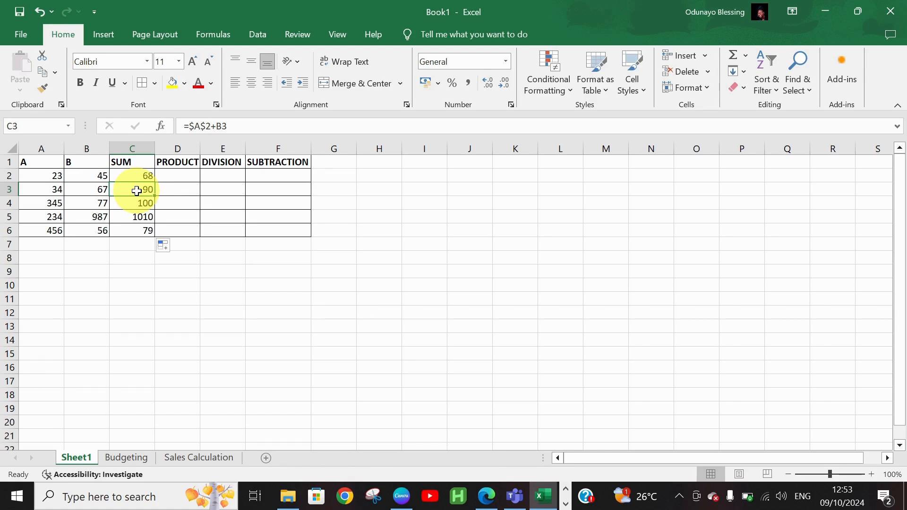
left_click(140, 200)
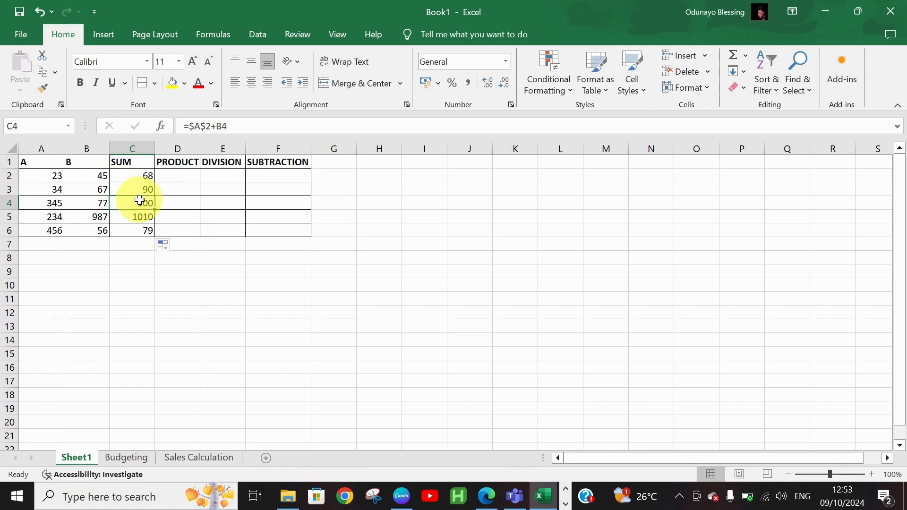
left_click(143, 221)
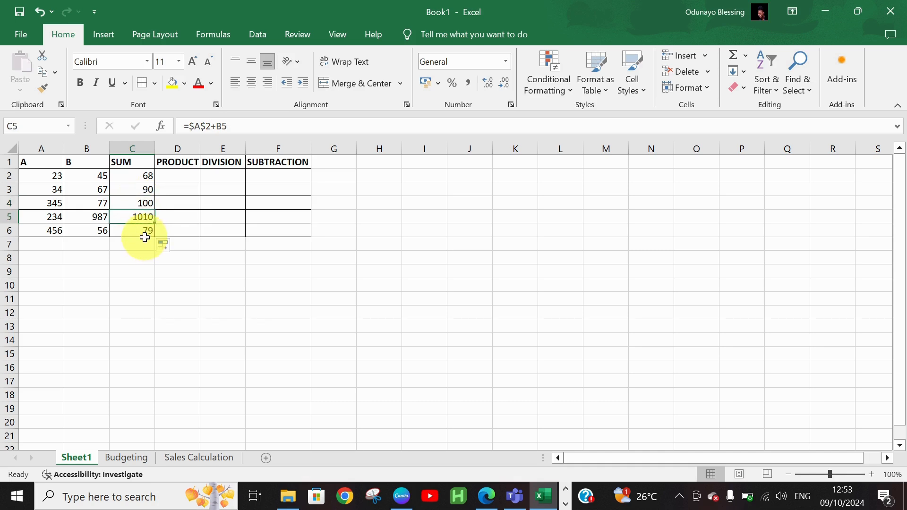
left_click(144, 234)
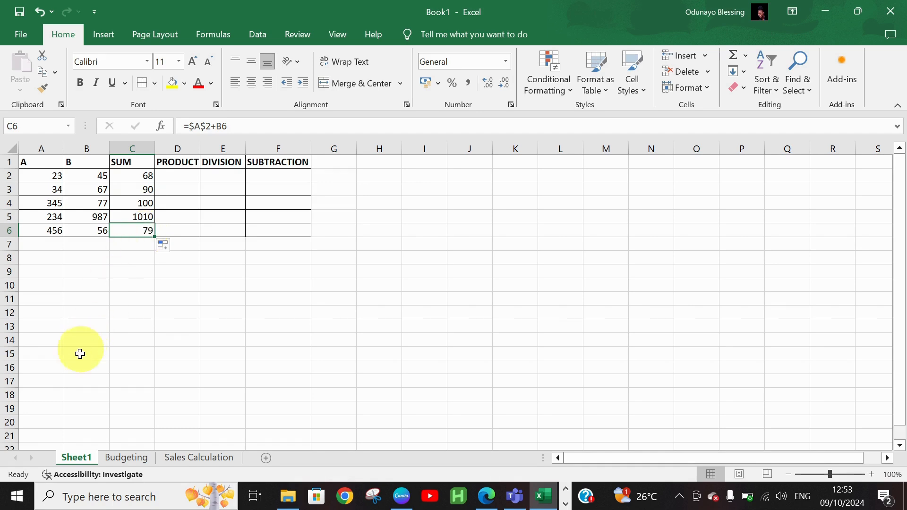
On the Budgeting sheet, drag the column D border so the Total Cost heading fits.
left_click(124, 456)
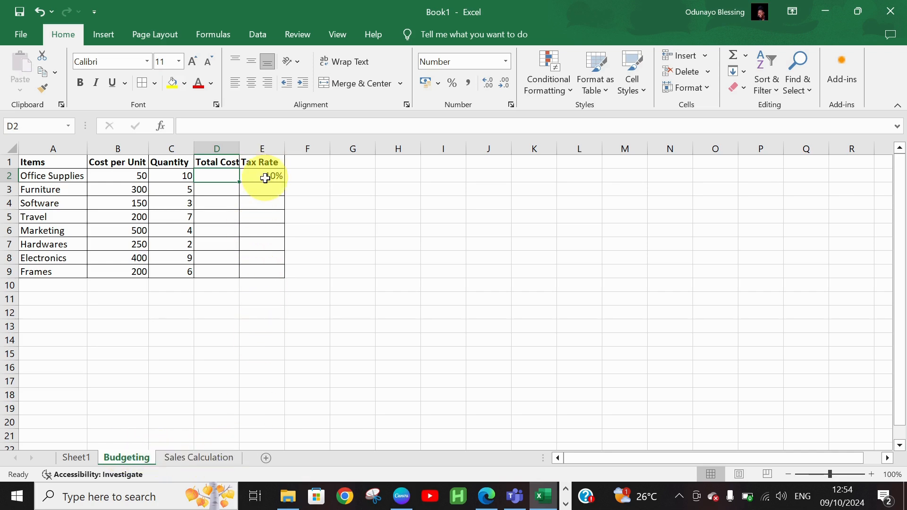
left_click(140, 179)
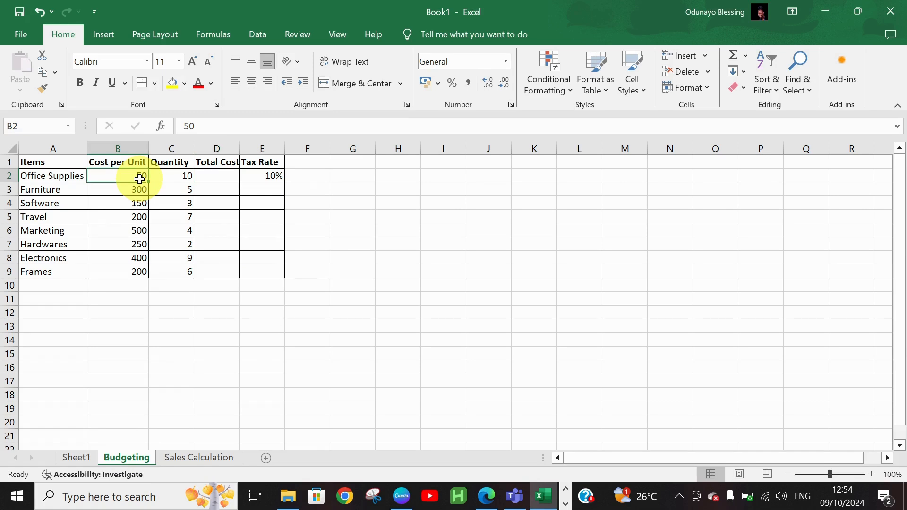
key("shift+Down")
key("shift+Down")
key("shift+Down")
key("shift+Down")
key("shift+Down")
key("shift+Down")
key("shift+Down")
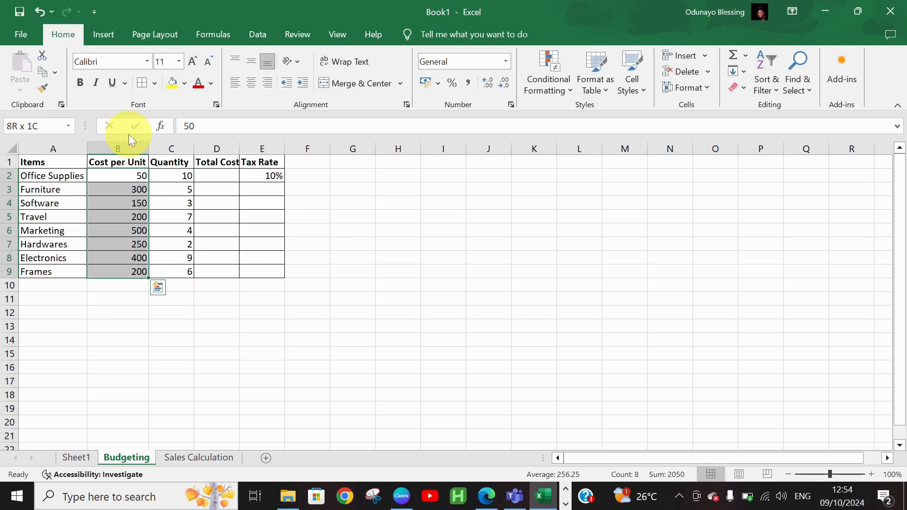
left_click(181, 149)
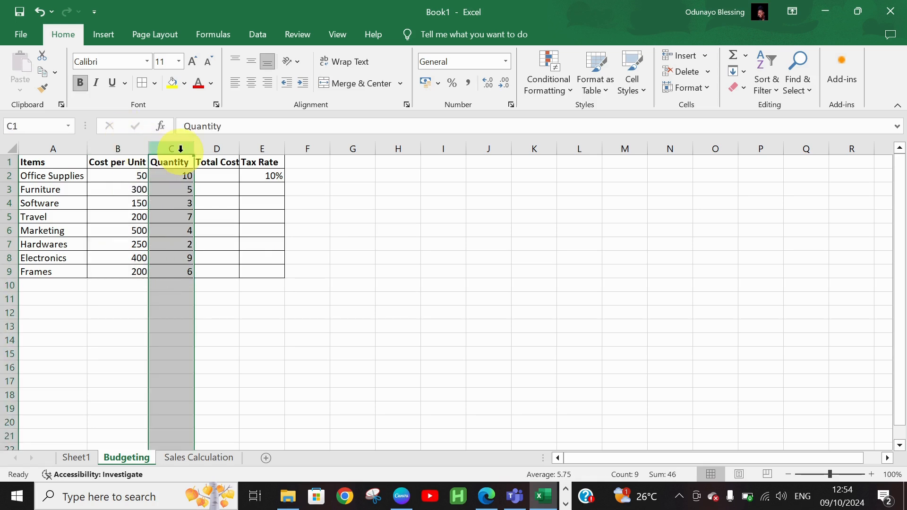
left_click(275, 150)
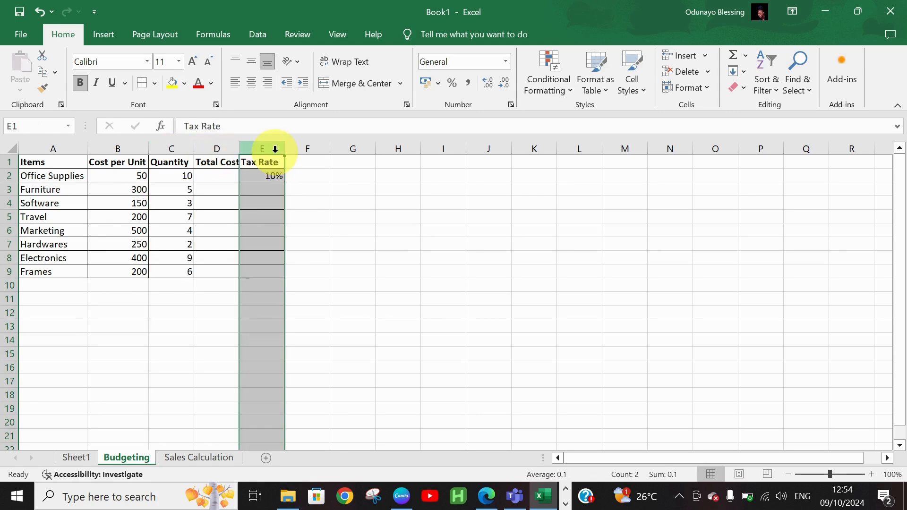
left_click_drag(240, 146, 241, 145)
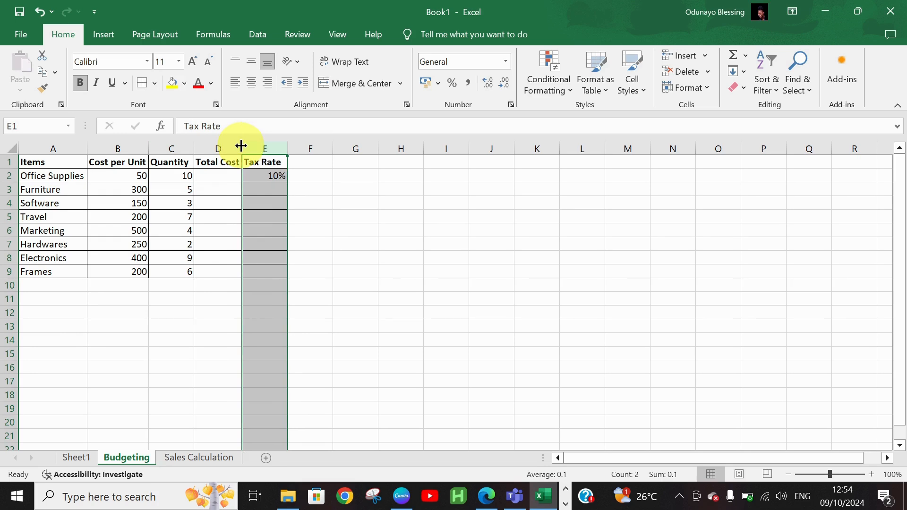
left_click(227, 171)
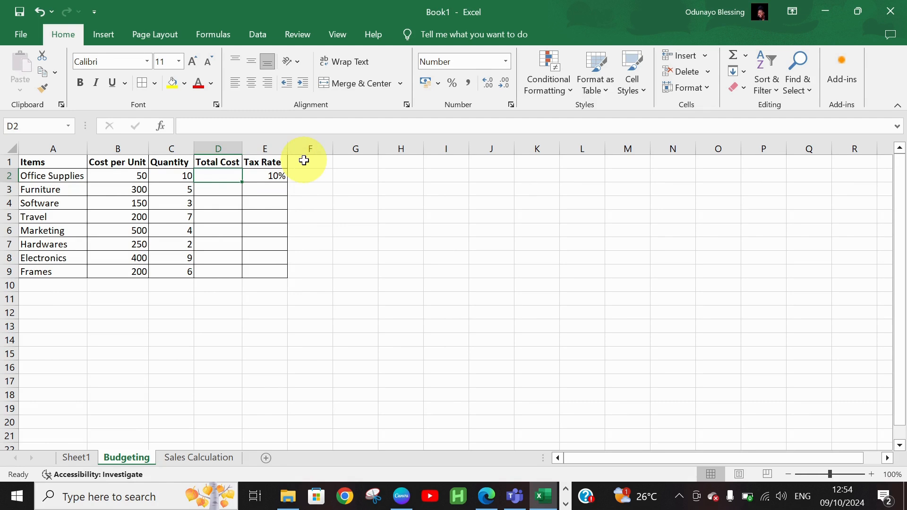
left_click(264, 149)
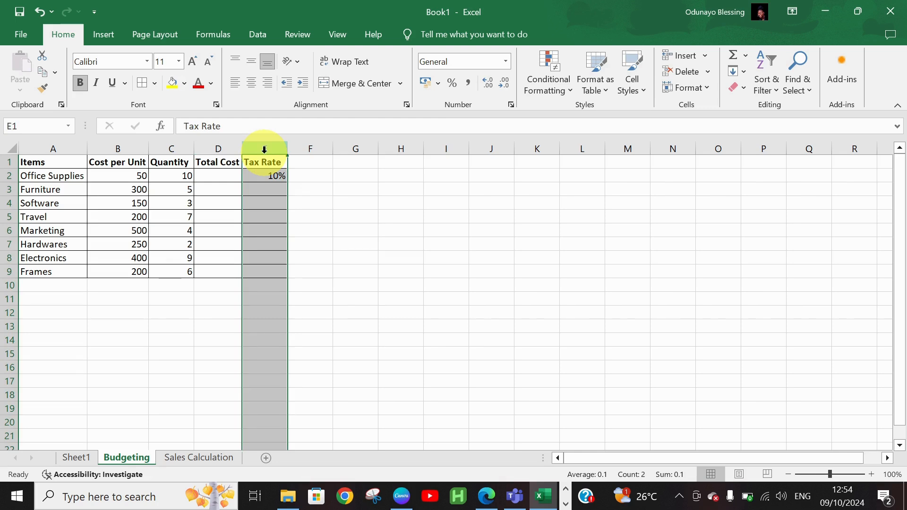
Take the Tax Rate column from E and insert it at column D, before Total Cost.
right_click(264, 150)
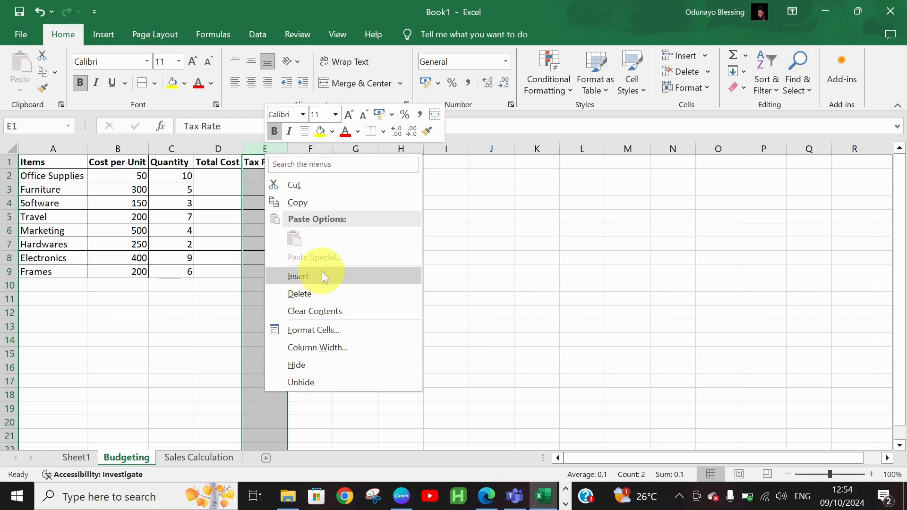
key("Escape")
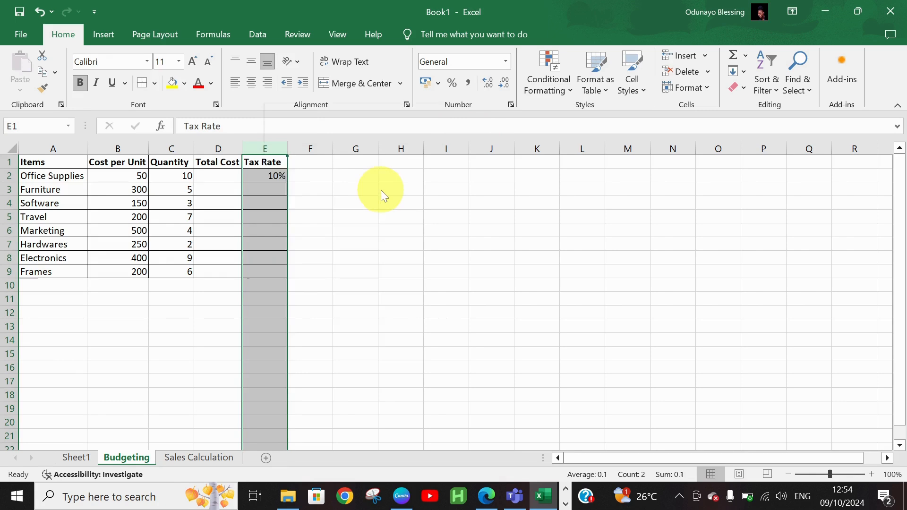
key("ctrl+c")
right_click(224, 150)
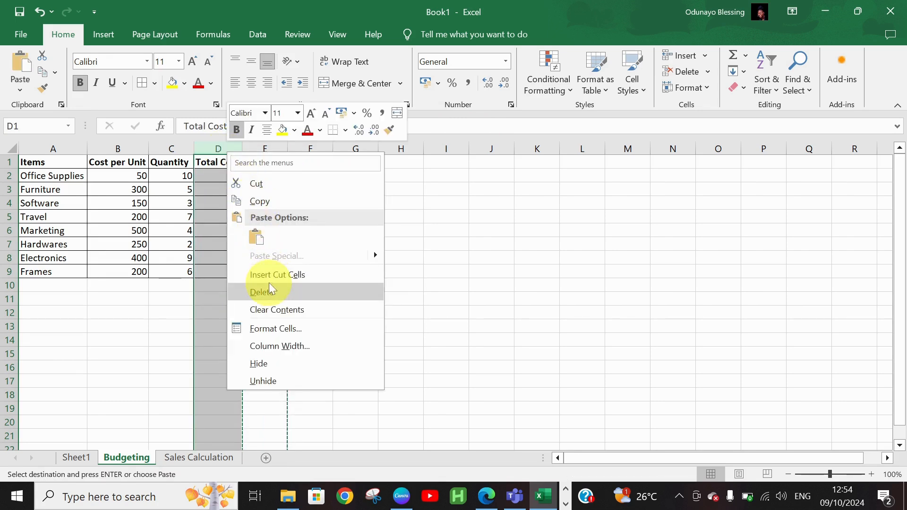
left_click(270, 278)
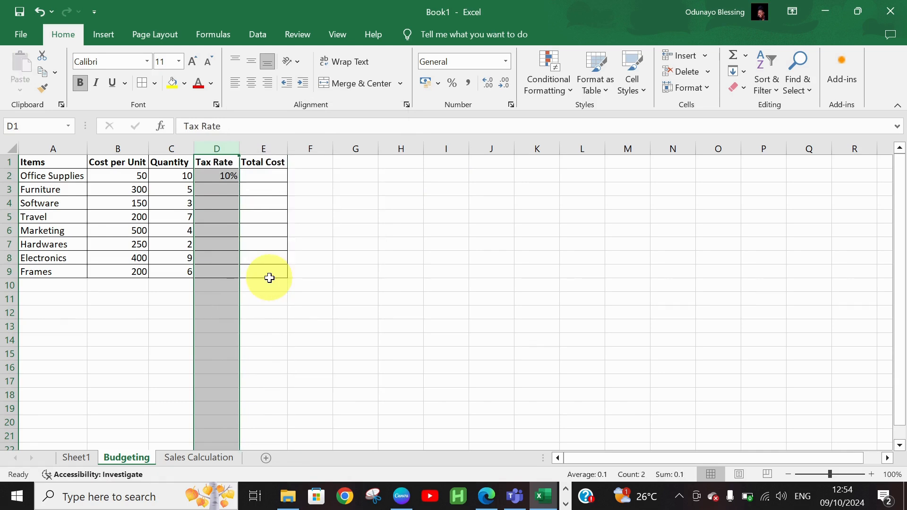
left_click(258, 180)
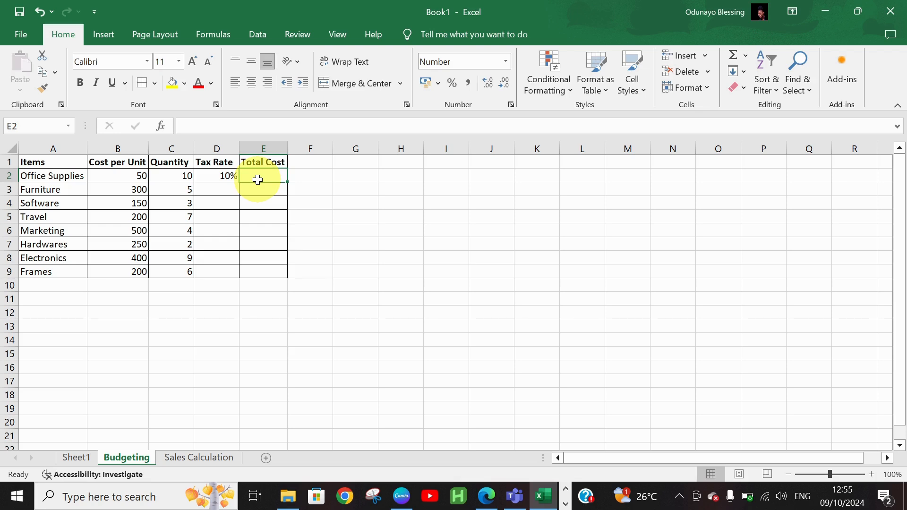
Enter =B2*C2*(1+D2) in E2 and fill it down to E9, giving 550 for Office Supplies.
type("=")
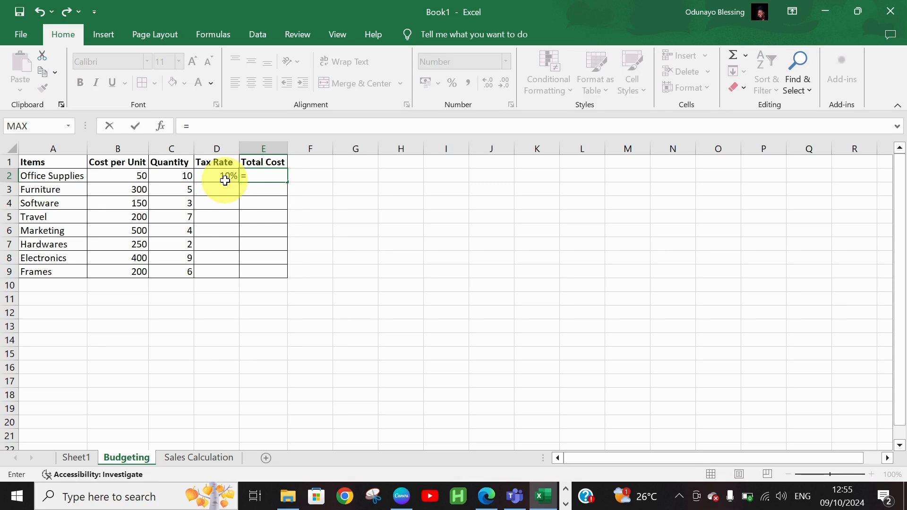
left_click(142, 177)
type("*")
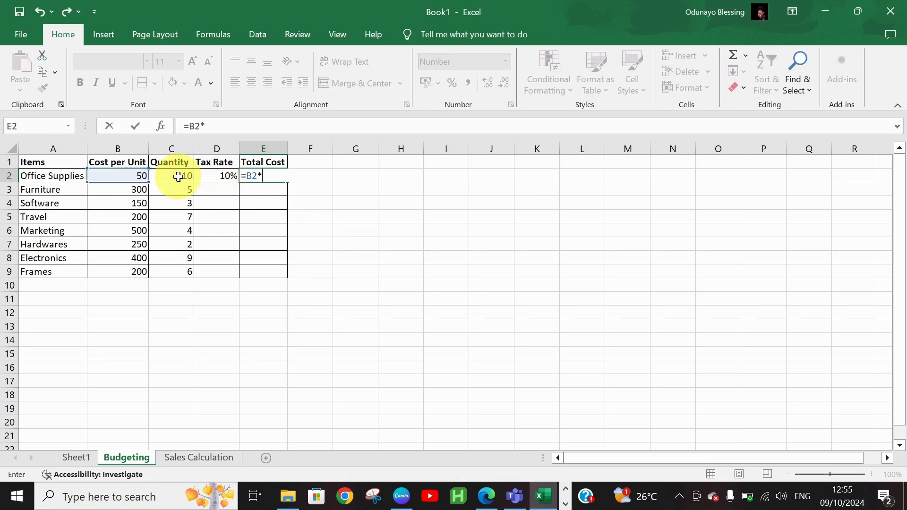
key("Left")
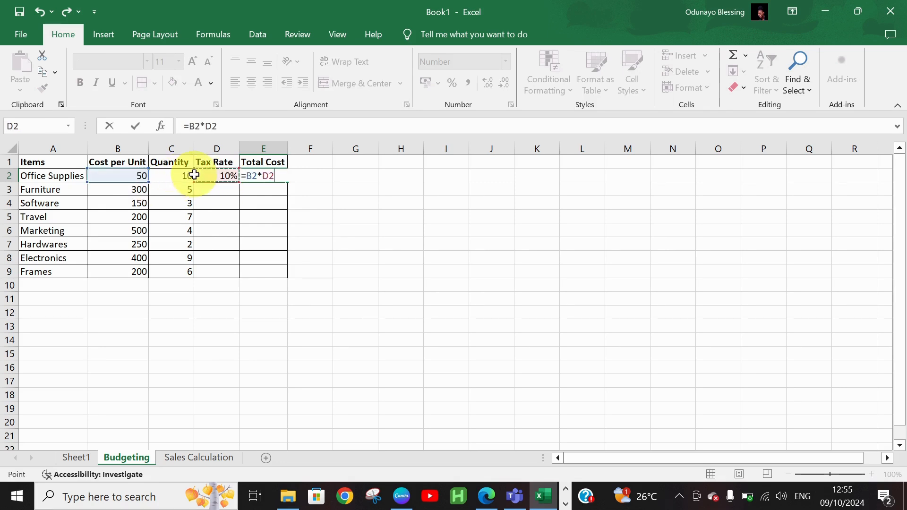
left_click(181, 177)
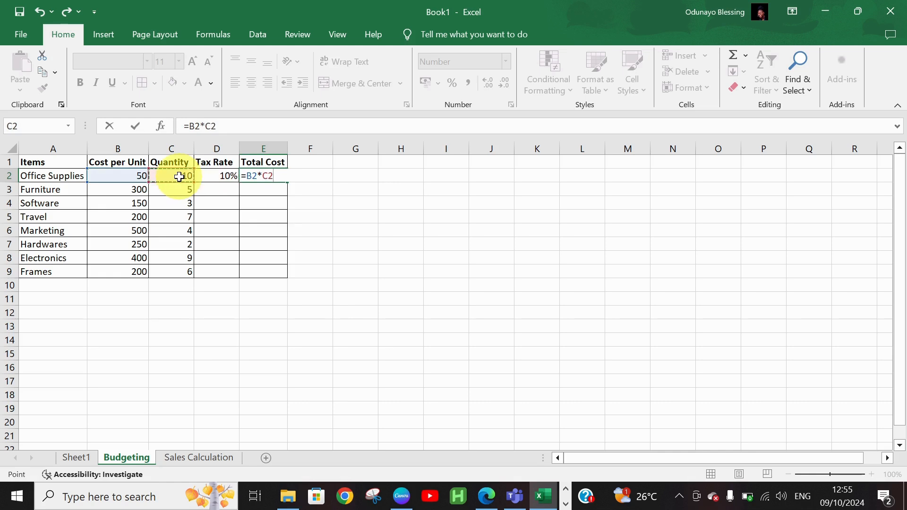
type("*(1+")
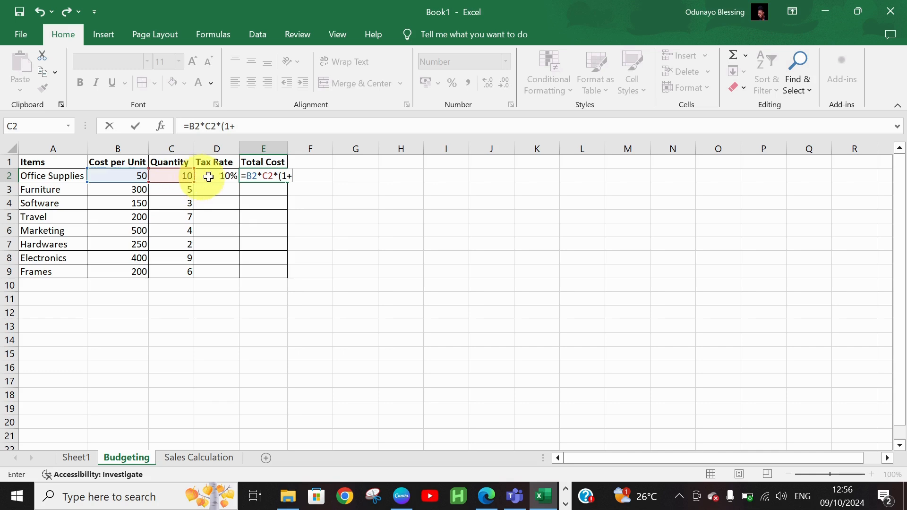
left_click(222, 175)
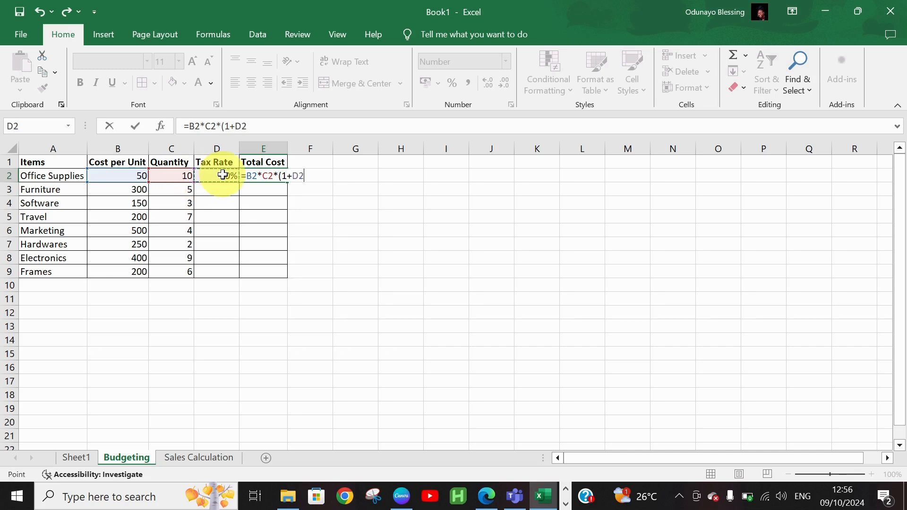
type(")")
key("Return")
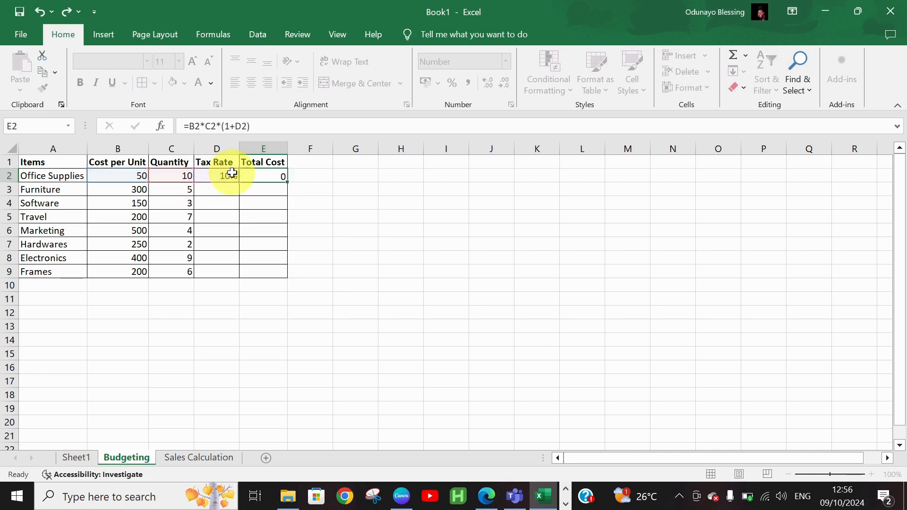
left_click(261, 176)
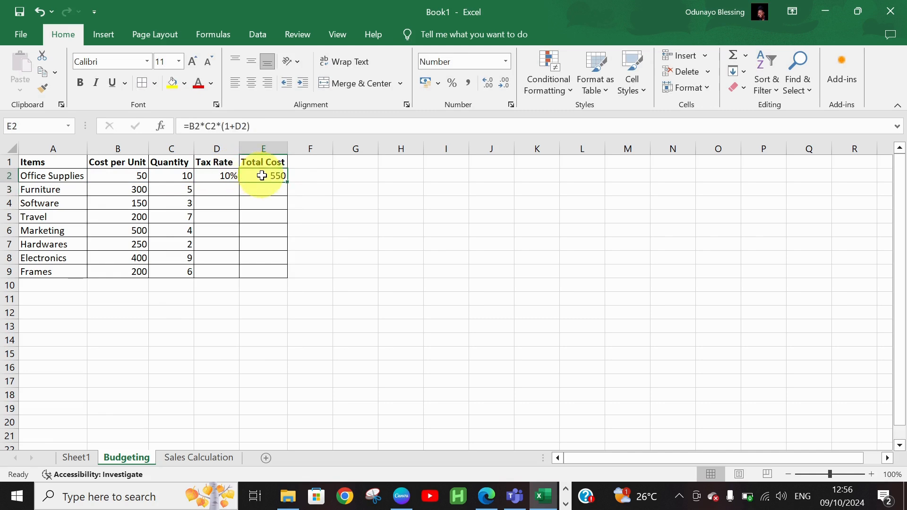
double_click(288, 182)
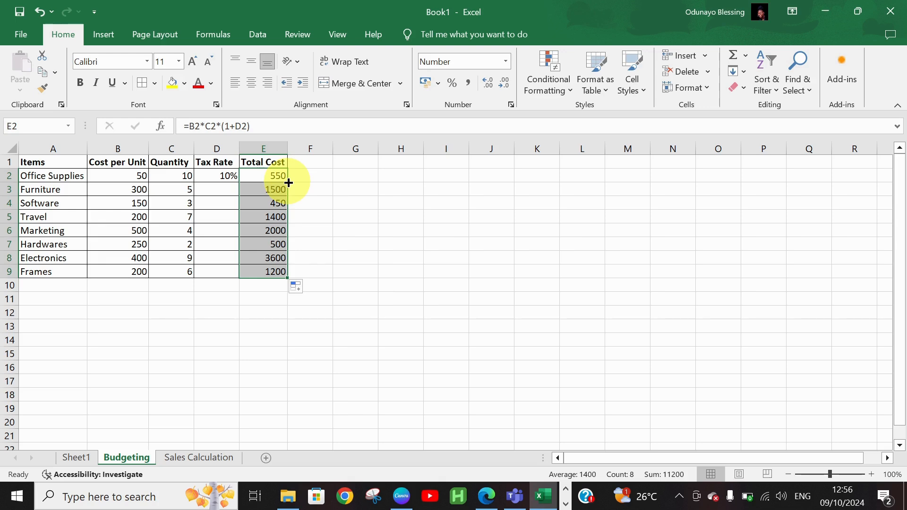
Enter a tax rate of 7.5 for Furniture in D3.
left_click(222, 186)
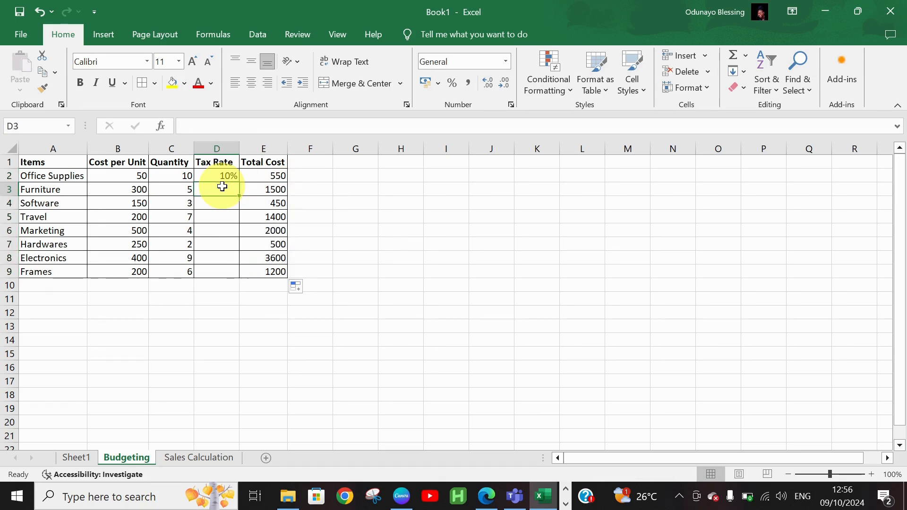
type("7")
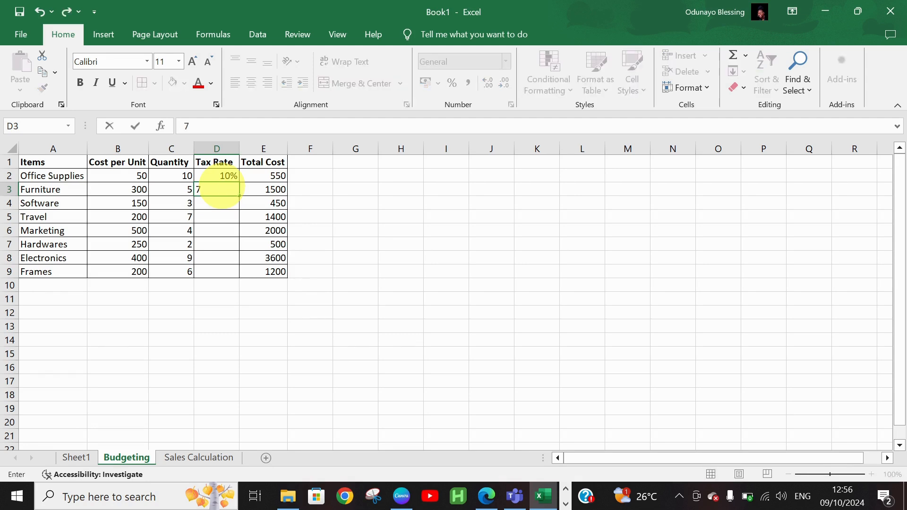
type(".5")
key("Tab")
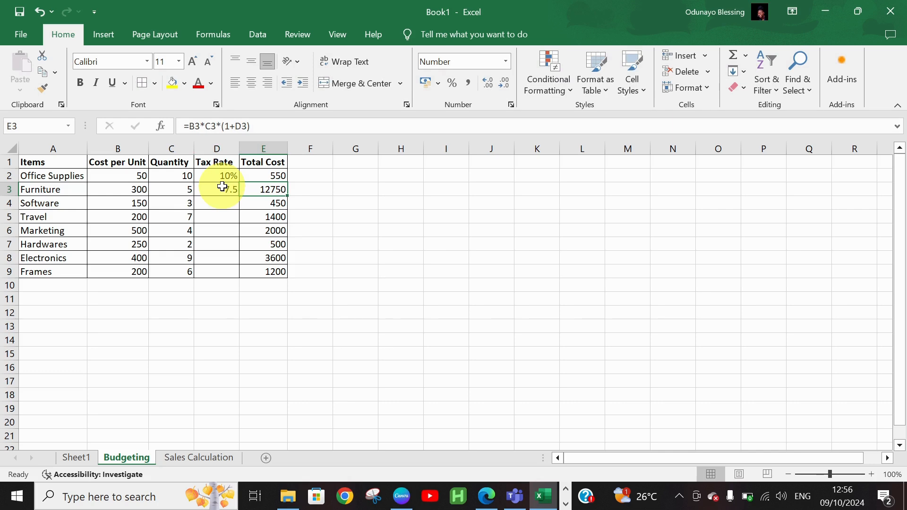
Inspect the tax rate cells D2:D9 and the Total Cost formula in E2.
left_click(300, 187)
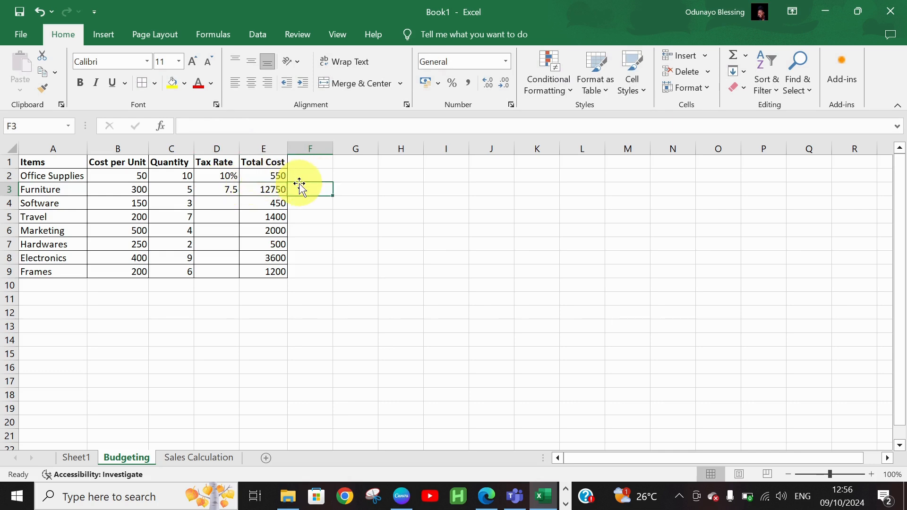
left_click(262, 179)
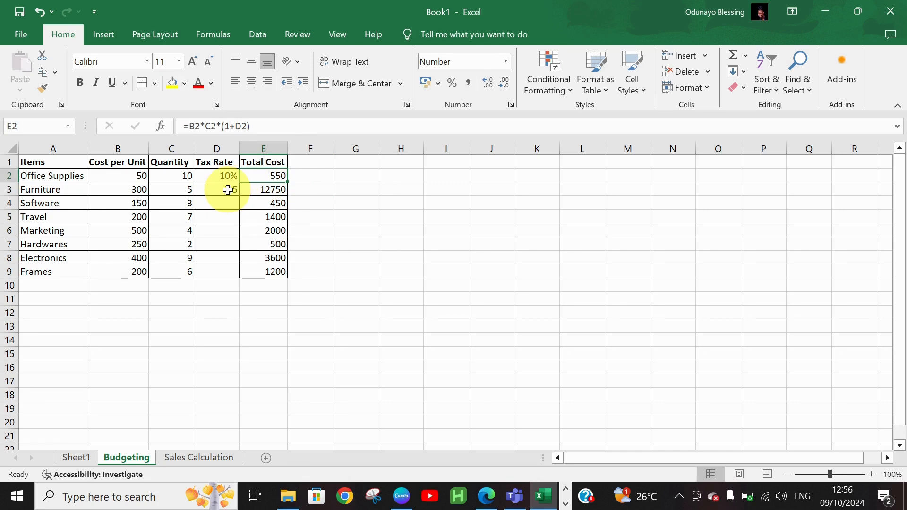
left_click_drag(232, 189, 232, 270)
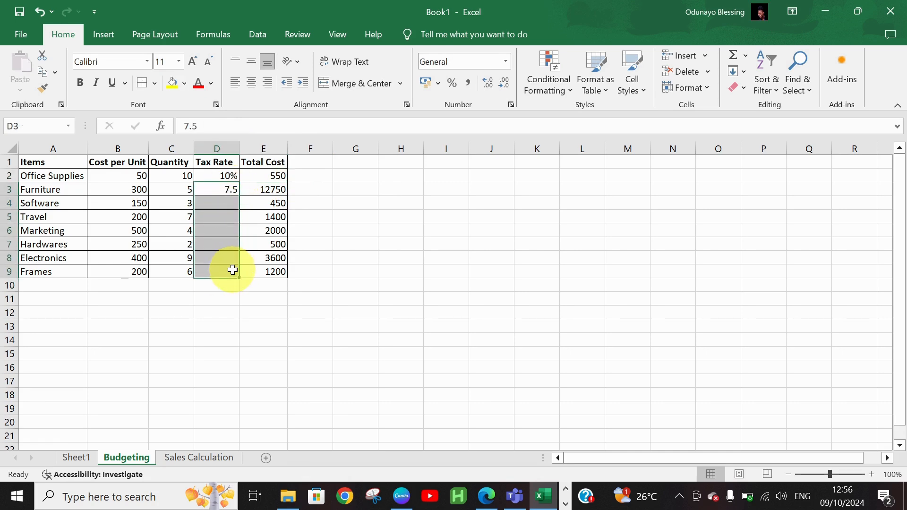
left_click(233, 176)
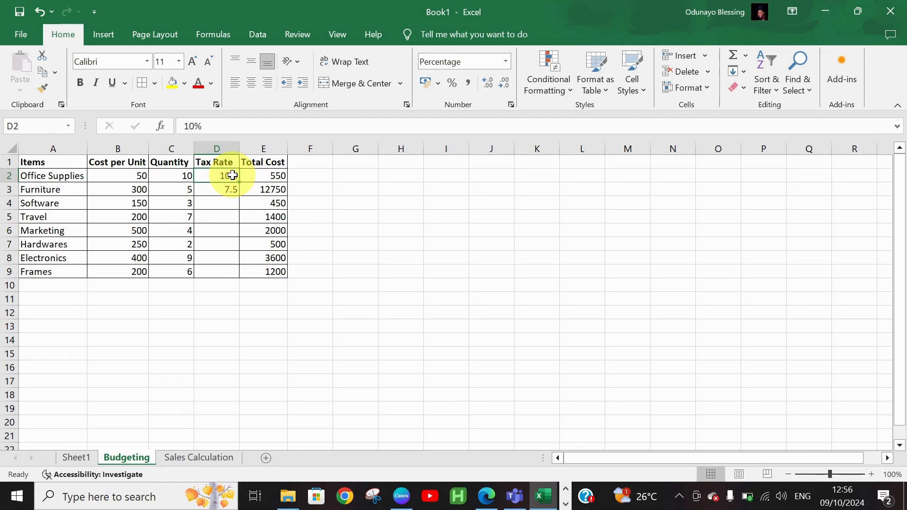
left_click(267, 173)
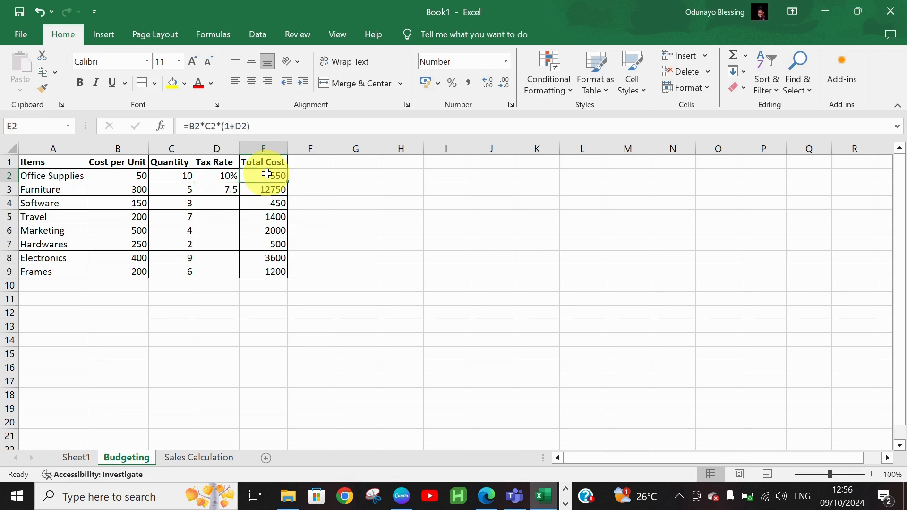
Change E2 to =B2*C2*(1+$D$2) and fill it down to E9.
left_click(236, 127)
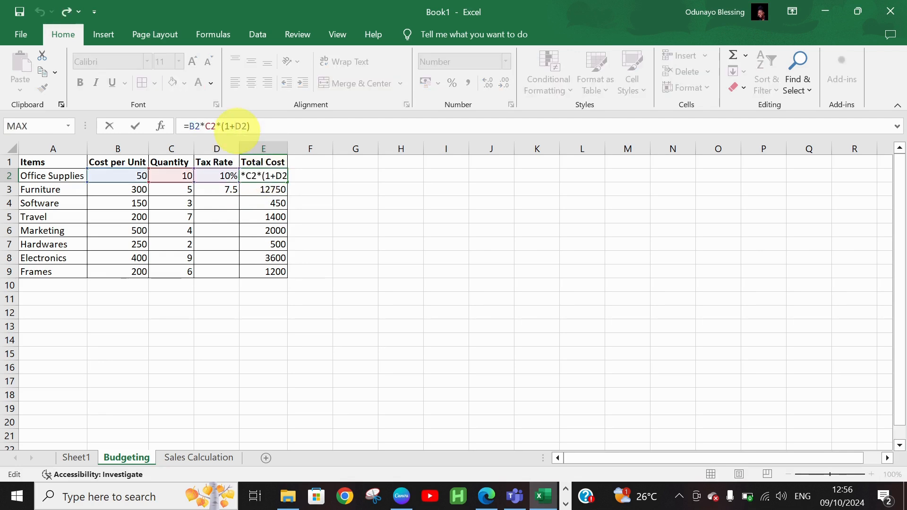
type("$")
key("Right")
type("$")
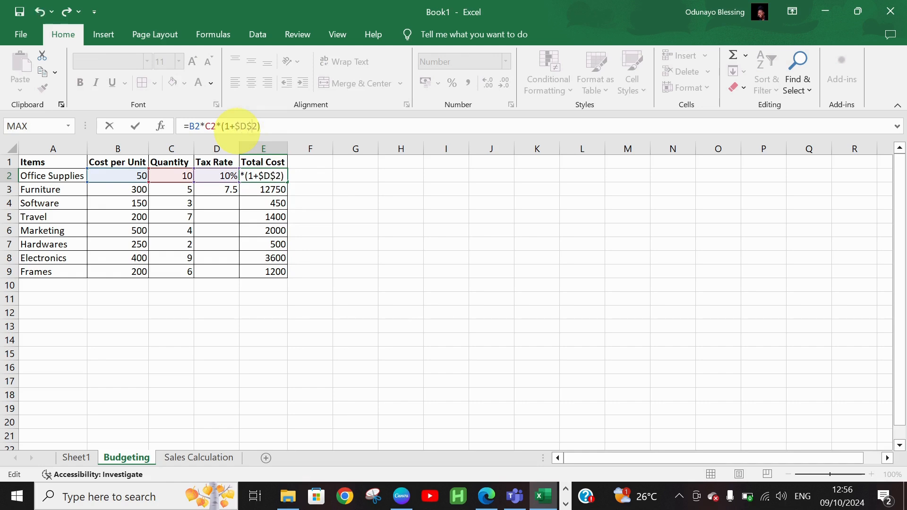
key("Return")
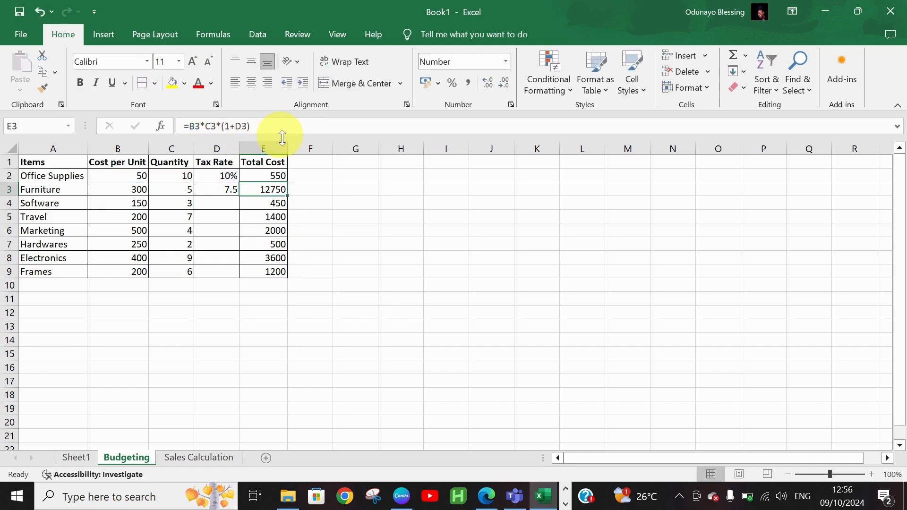
left_click(275, 175)
mouse_move(275, 175)
left_mouse_down()
mouse_move(282, 180)
mouse_move(265, 197)
mouse_move(287, 182)
left_mouse_up()
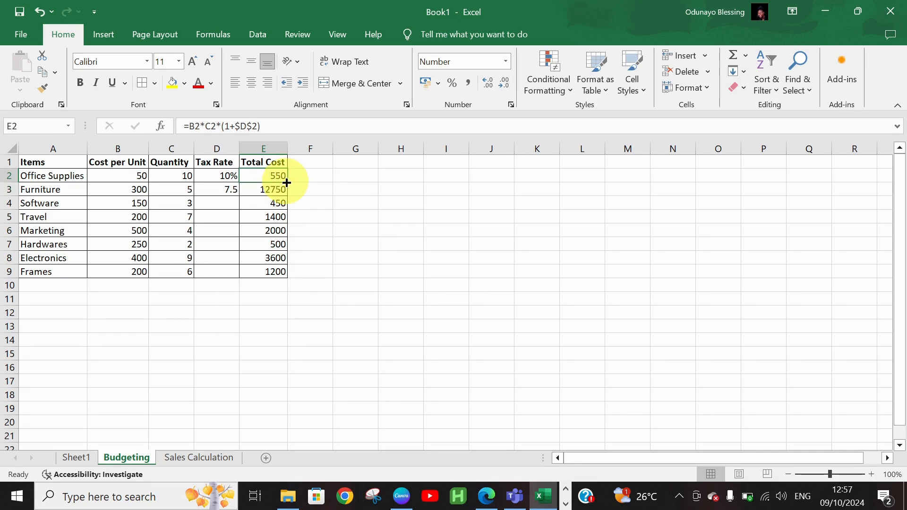
double_click(286, 182)
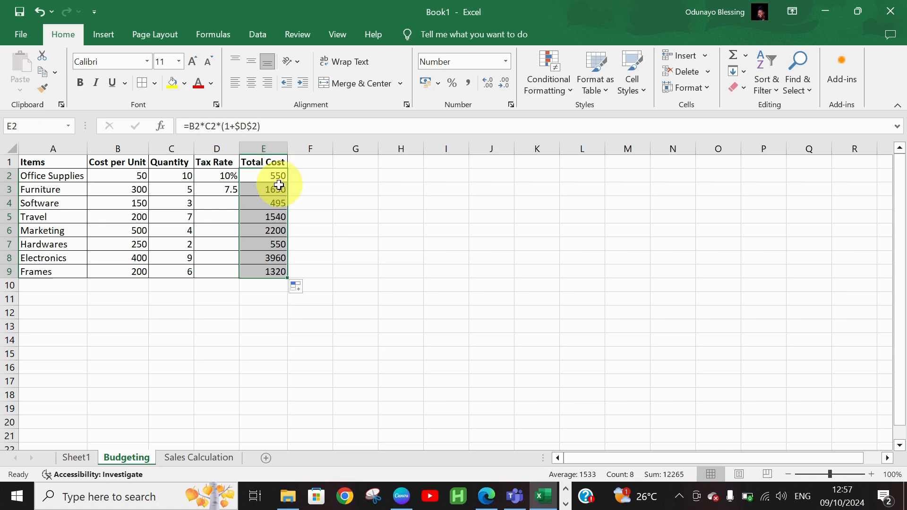
left_click(226, 205)
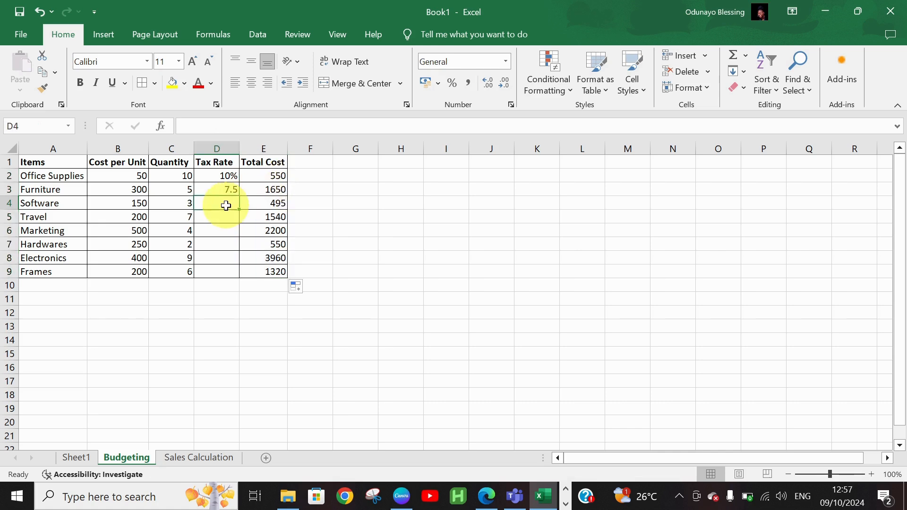
Enter tax values 67, 75 and 76 in D4 to D6.
type("67")
key("Return")
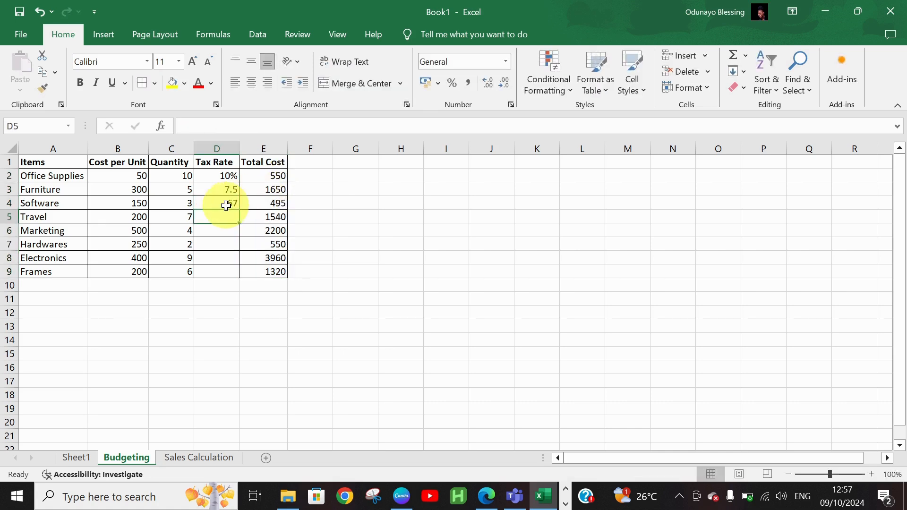
type("75")
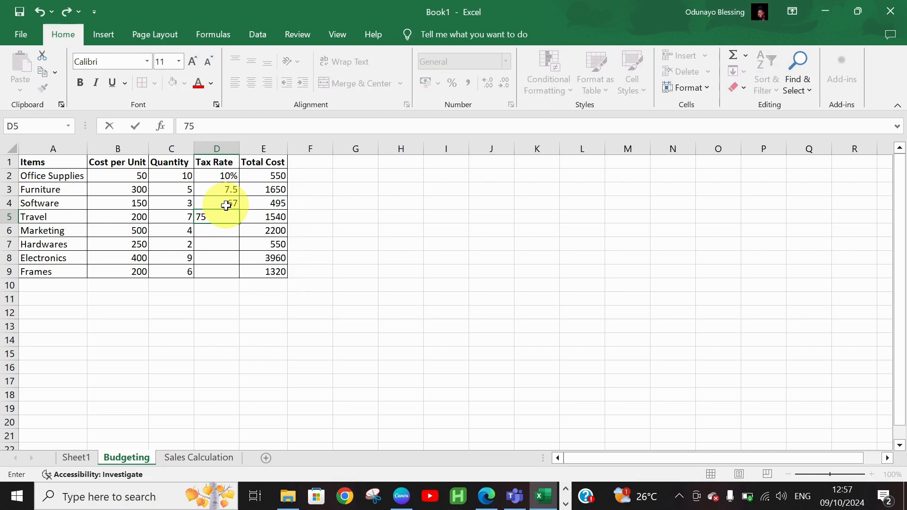
key("Return")
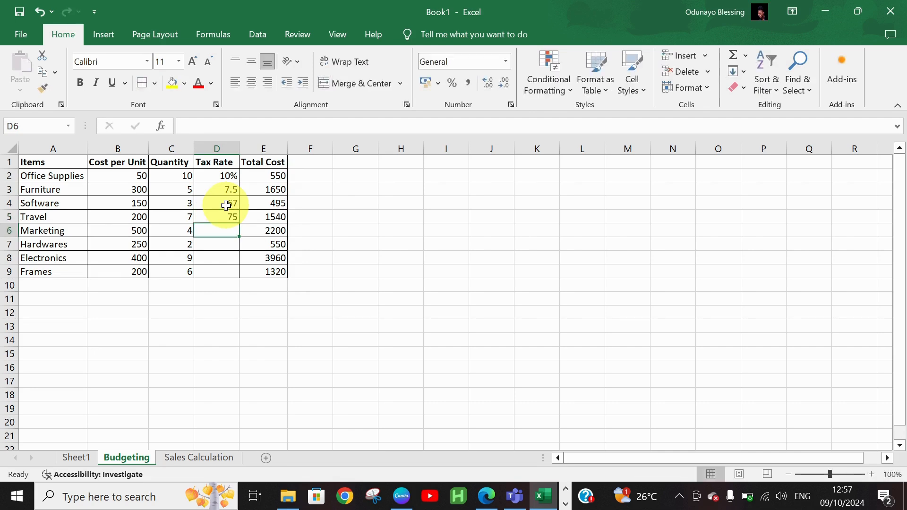
type("76")
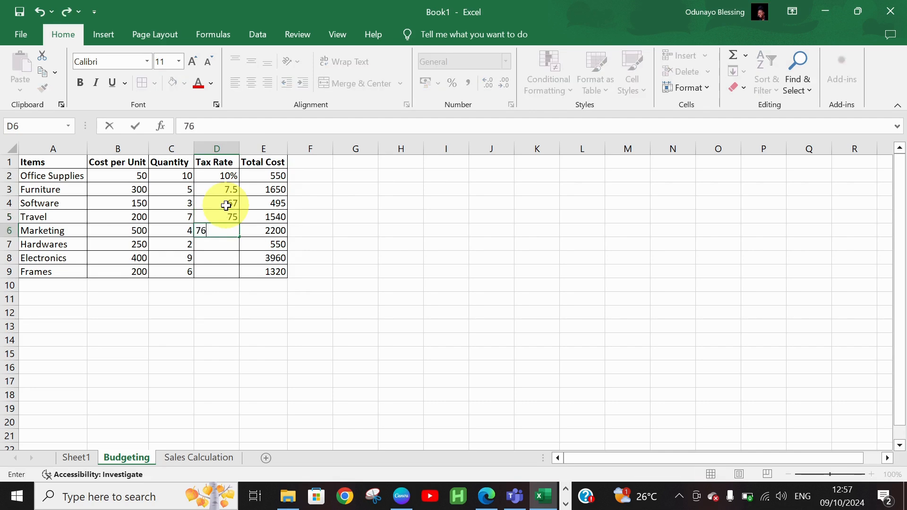
key("Return")
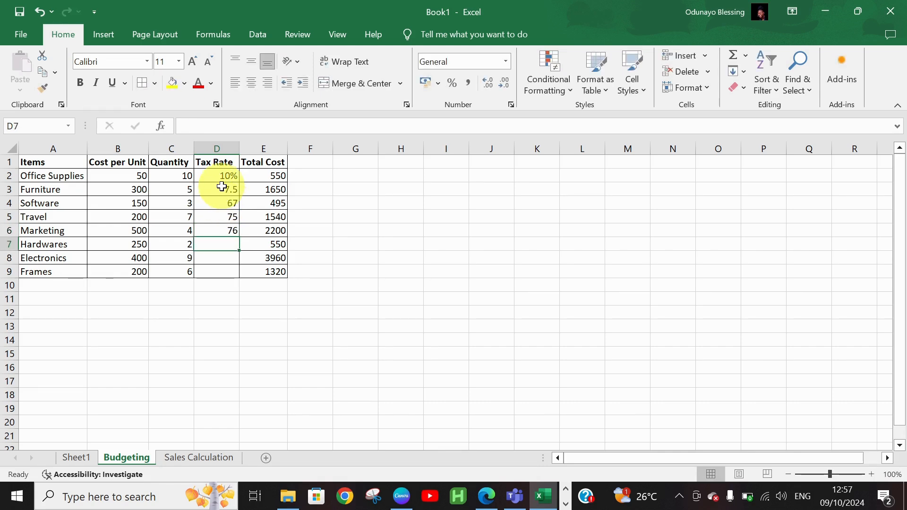
Clear D3:D6 and check the Total Cost formulas in E2, E3 and E5.
left_click_drag(222, 188, 211, 230)
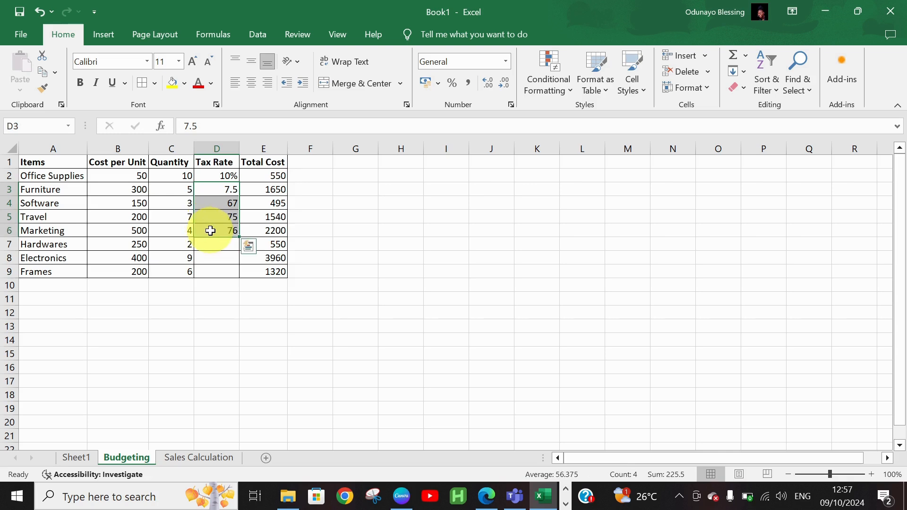
key("Delete")
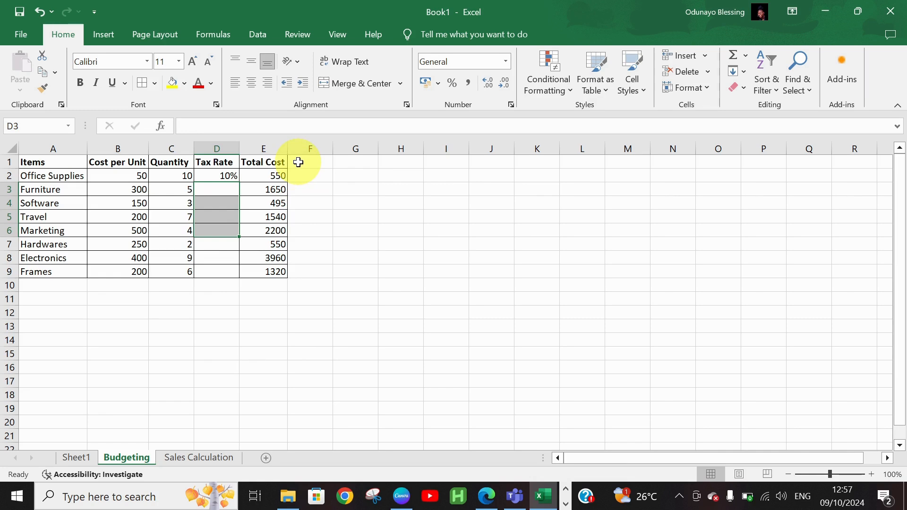
left_click(275, 181)
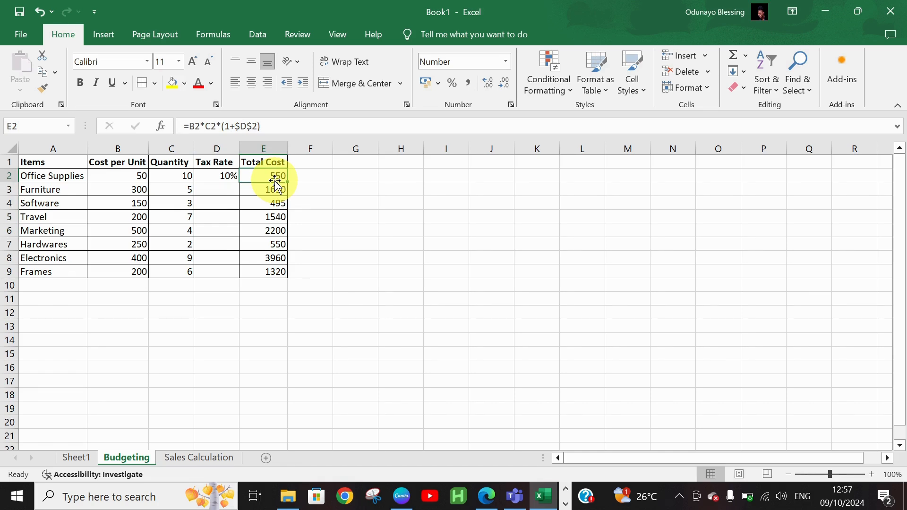
left_click(276, 189)
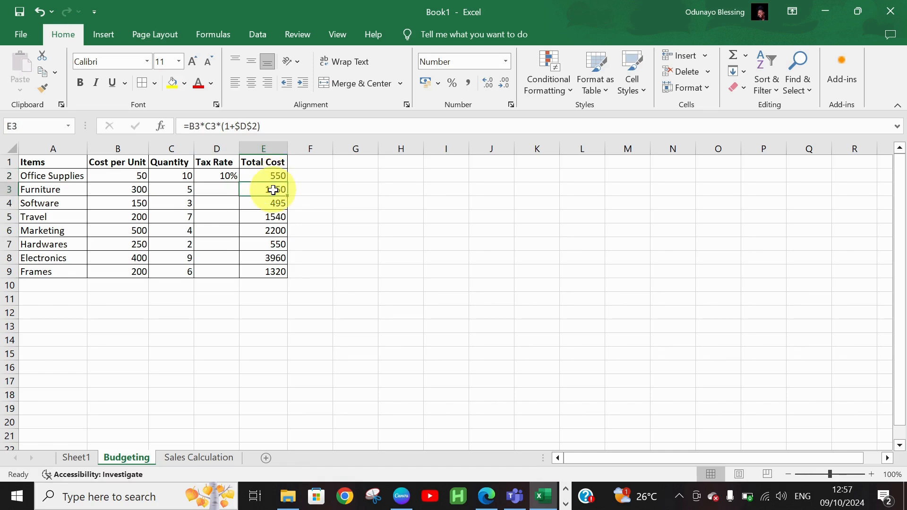
left_click(269, 217)
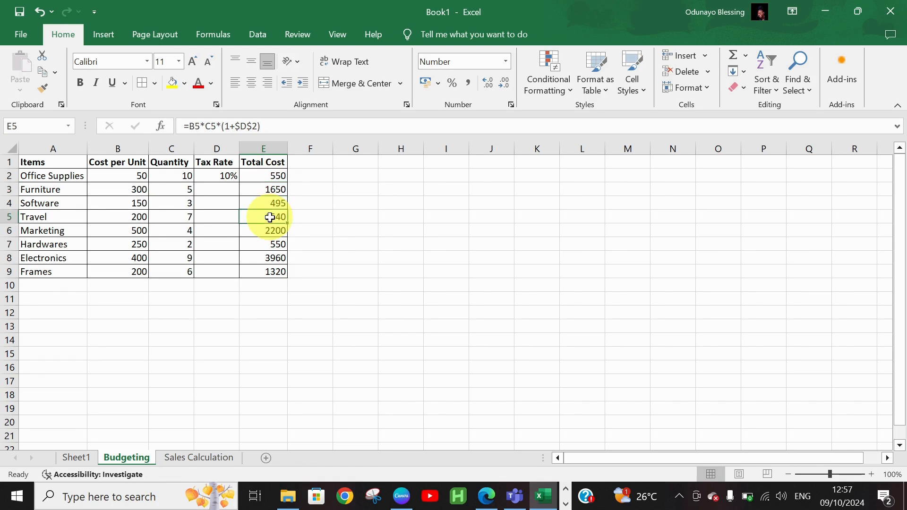
left_click(321, 163)
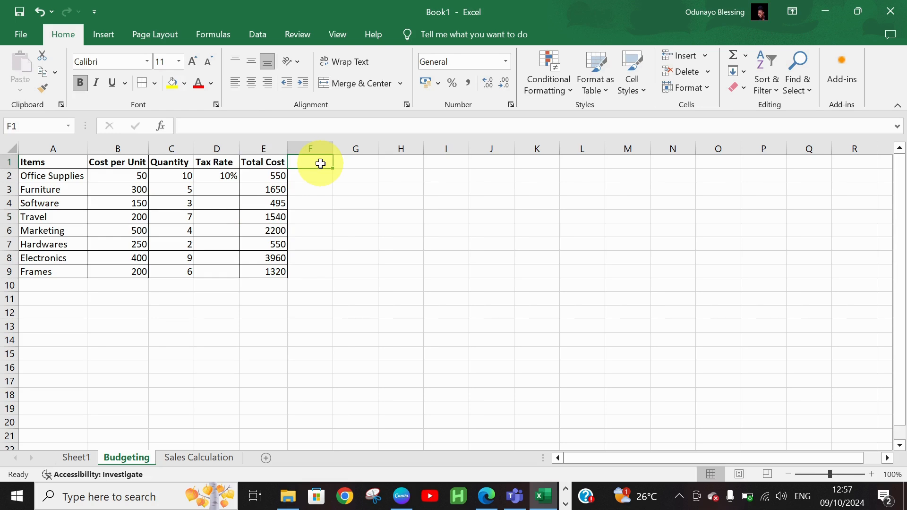
Add an Interest heading in F1 with 0.15 in F2, shown as 15%.
type("iN")
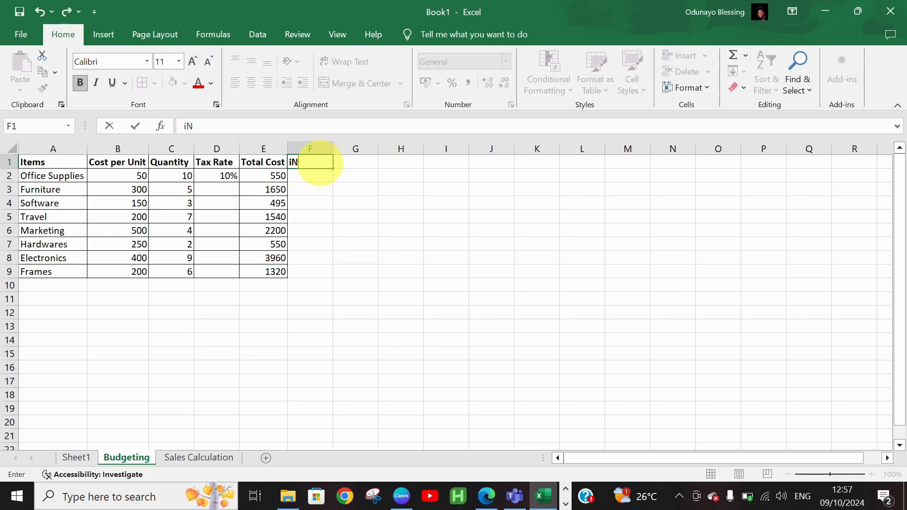
type("TEREST")
key("Tab")
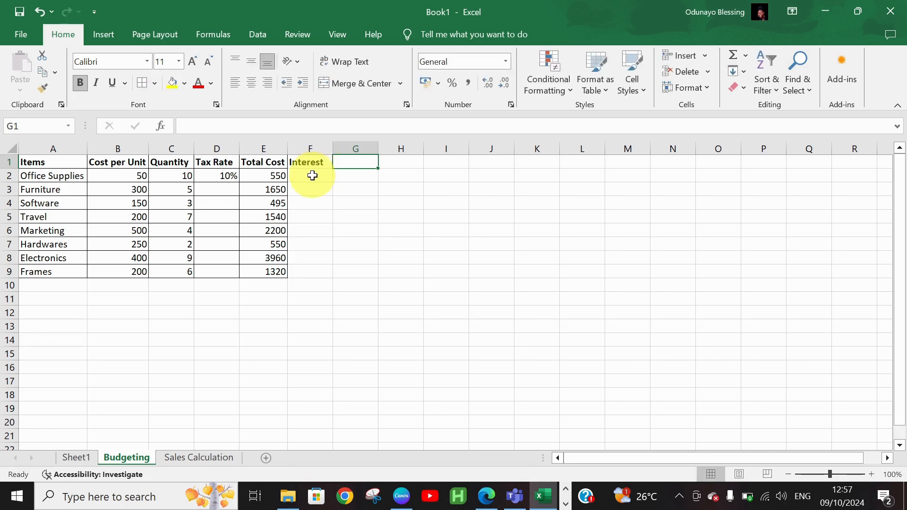
left_click(313, 176)
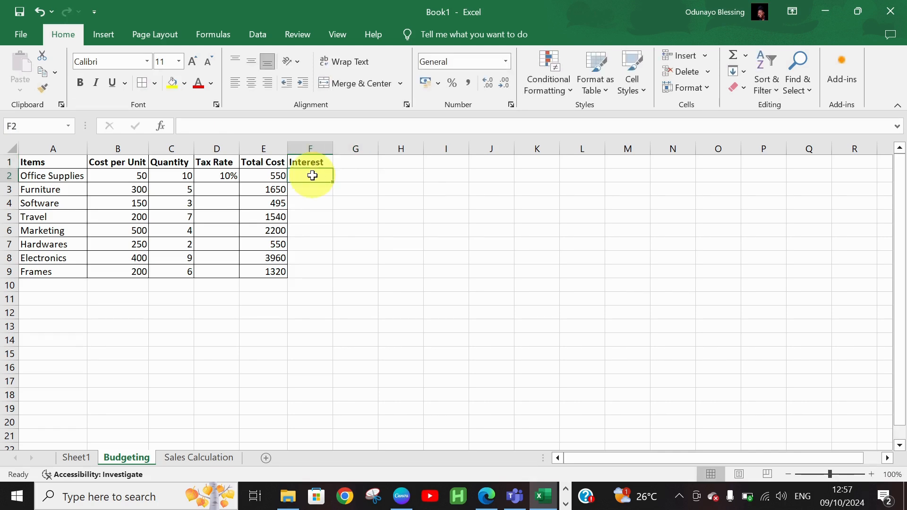
type("1")
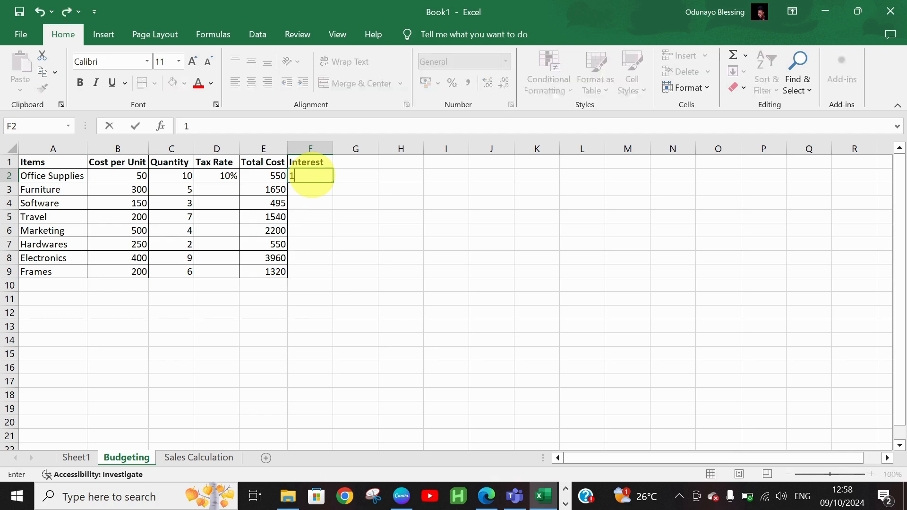
key("BackSpace")
type("0.1")
type("5")
key("Tab")
left_click(312, 176)
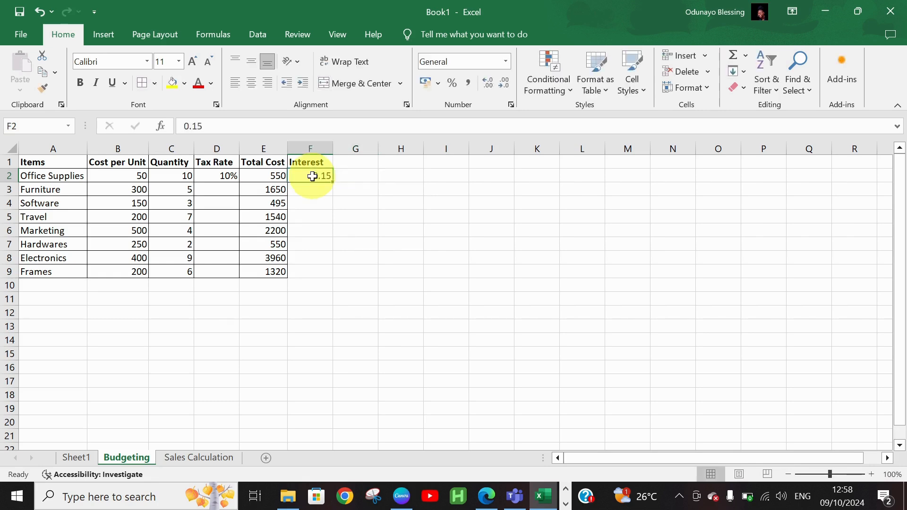
left_click(452, 86)
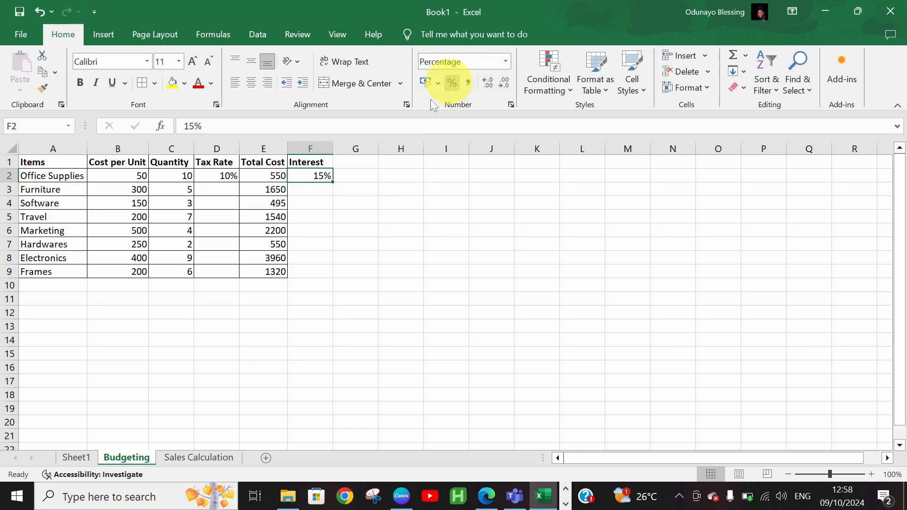
Type the heading 'selling price' in G1.
left_click(356, 159)
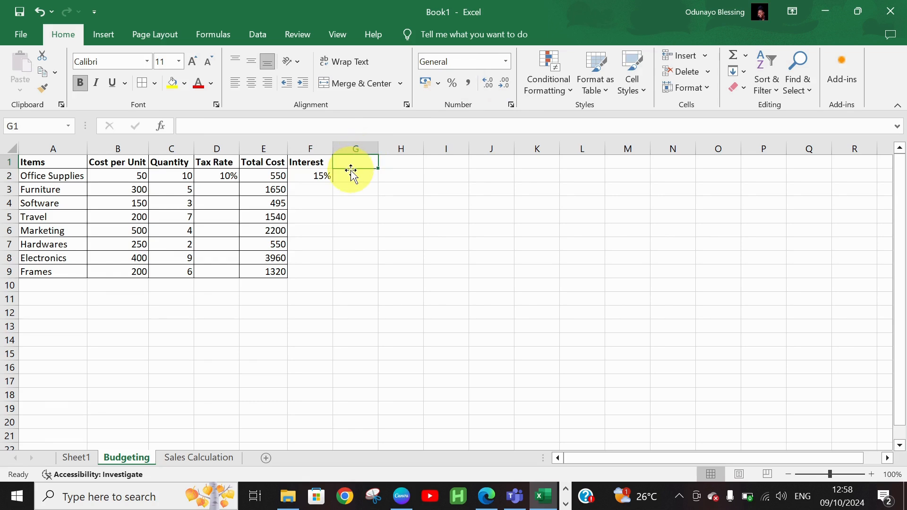
left_click(351, 175)
left_click(352, 162)
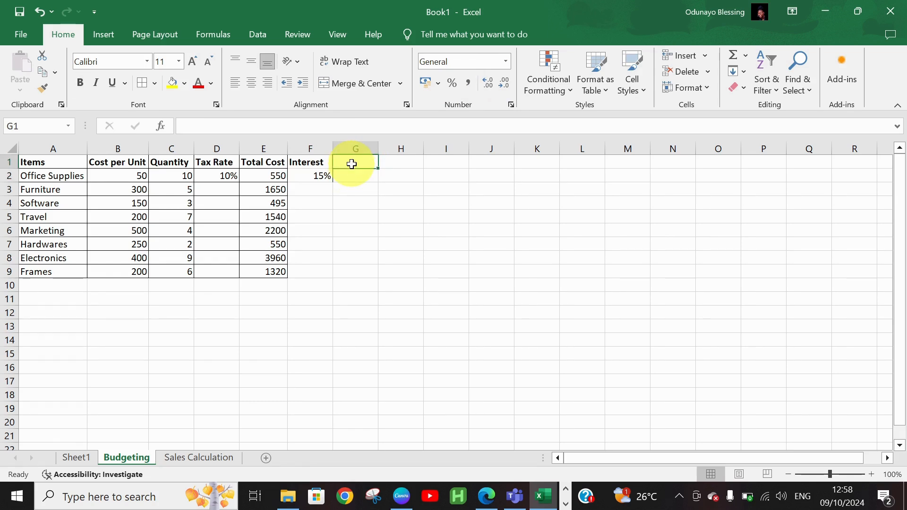
type("sell")
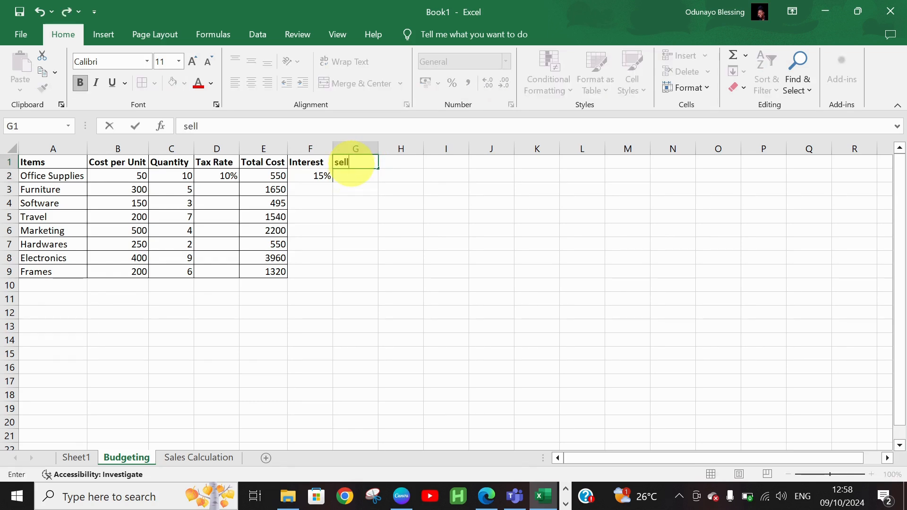
type("ing price")
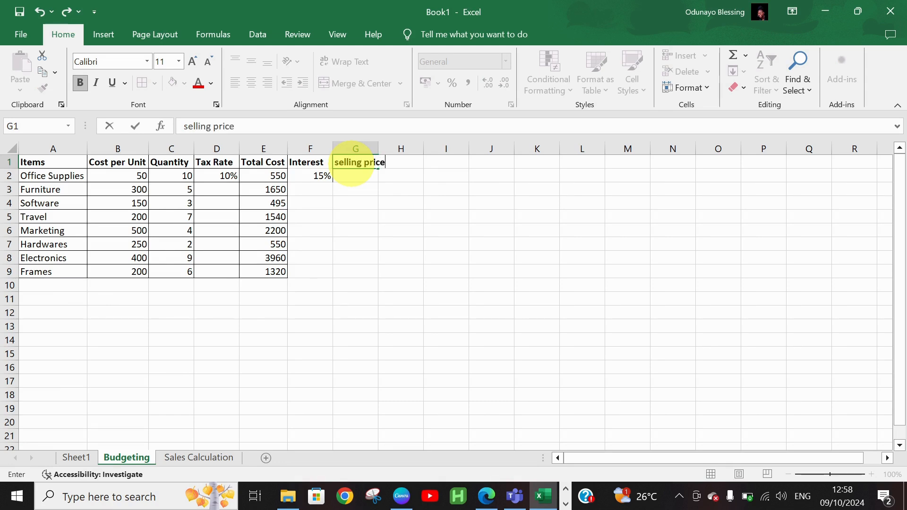
key("Tab")
left_click(357, 175)
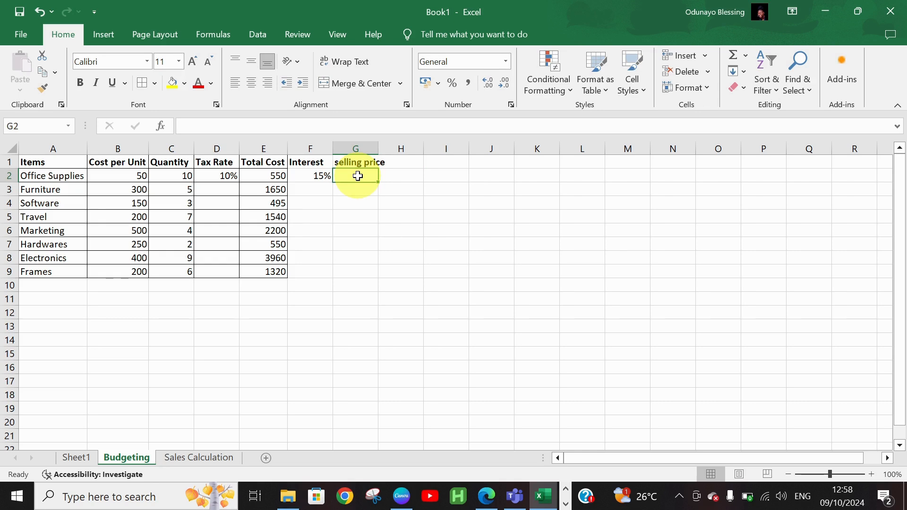
Enter =E2*(1+$F$2) in G2 and fill it down to G9, from 632.5 to 1518.
type("=")
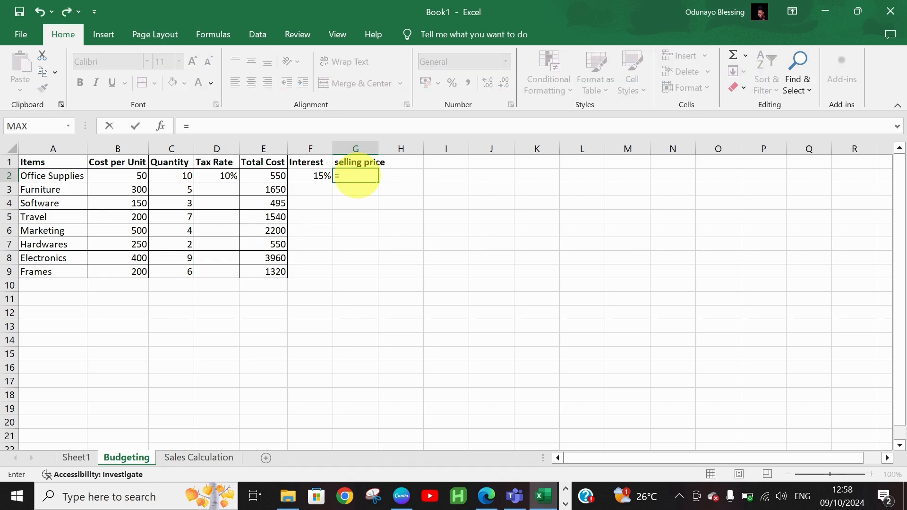
type("e")
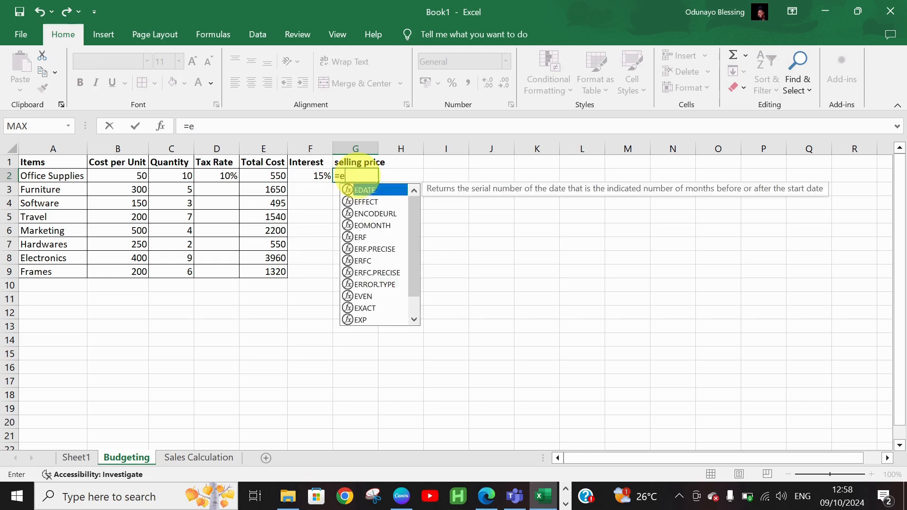
type("2")
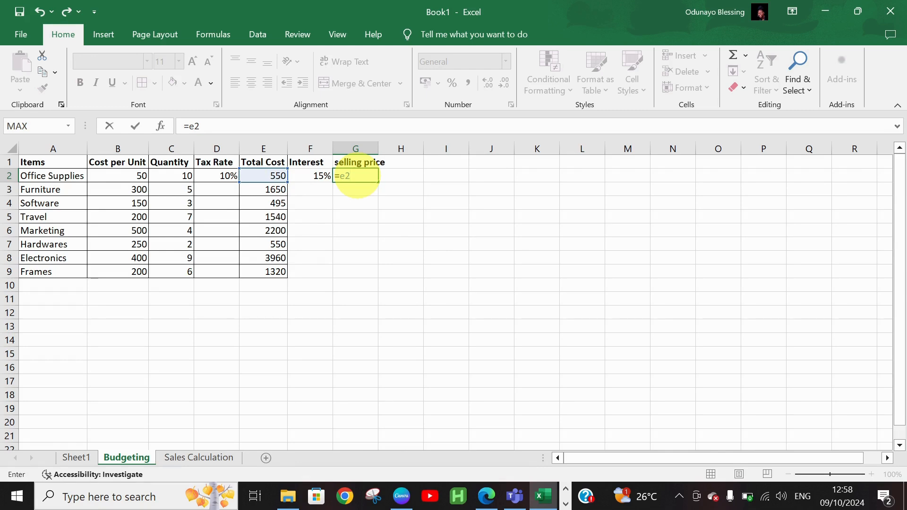
type("*(1+$f$2)")
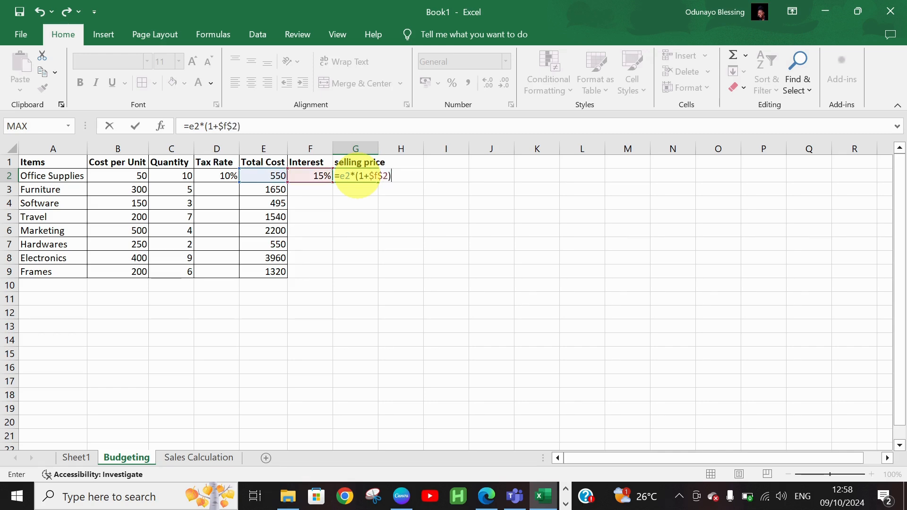
key("Return")
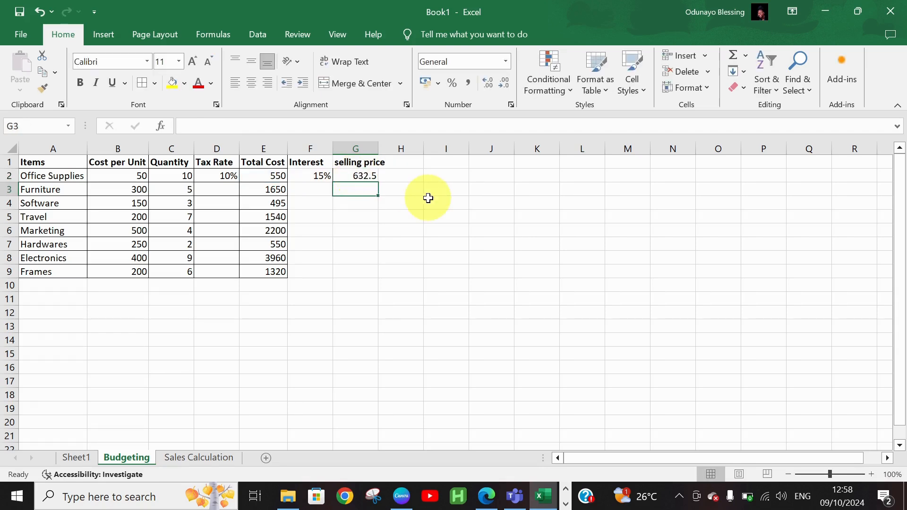
left_click(365, 179)
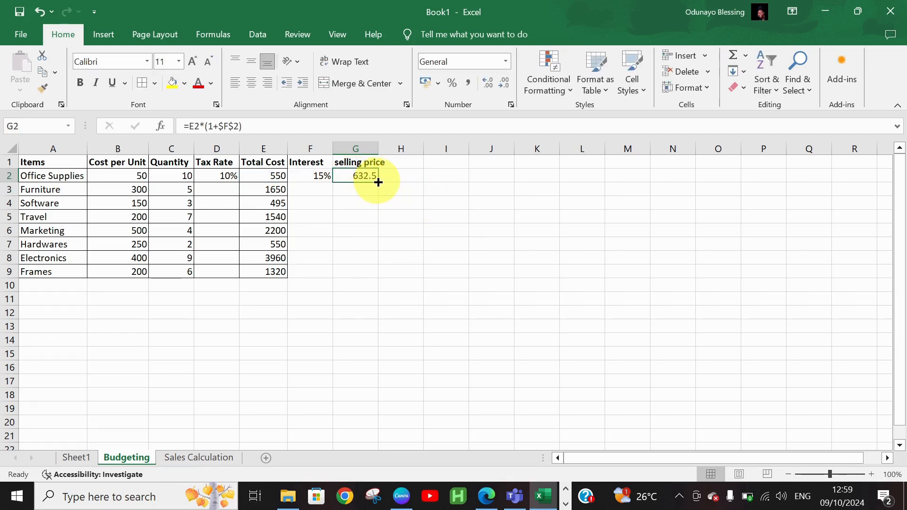
double_click(378, 182)
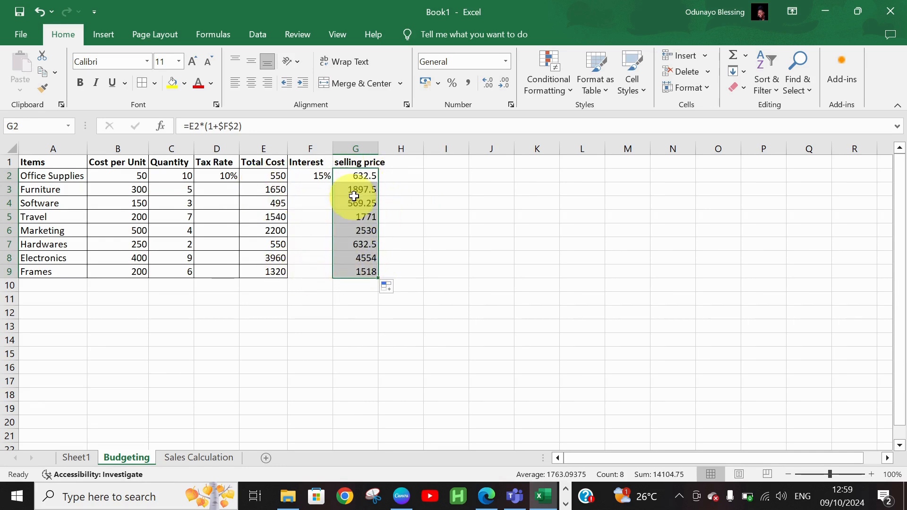
left_click(406, 161)
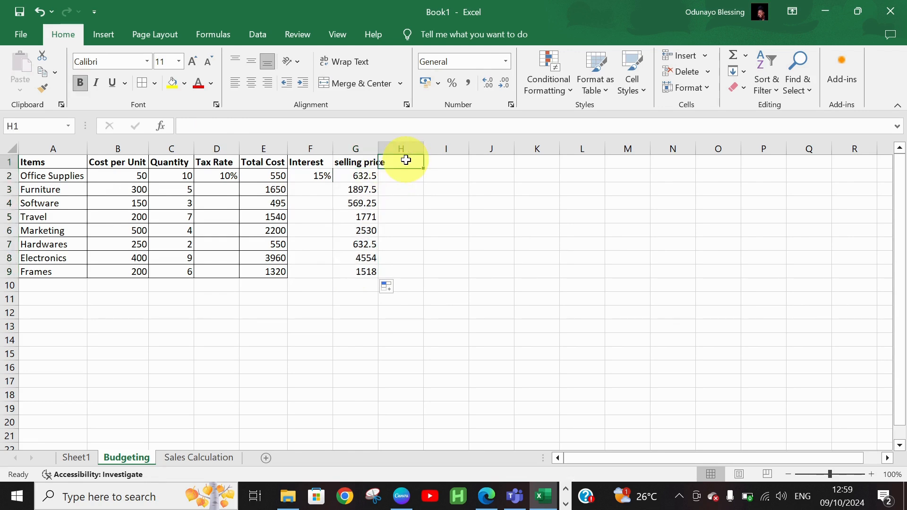
Type the heading 'profit' in H1.
type("rvenue")
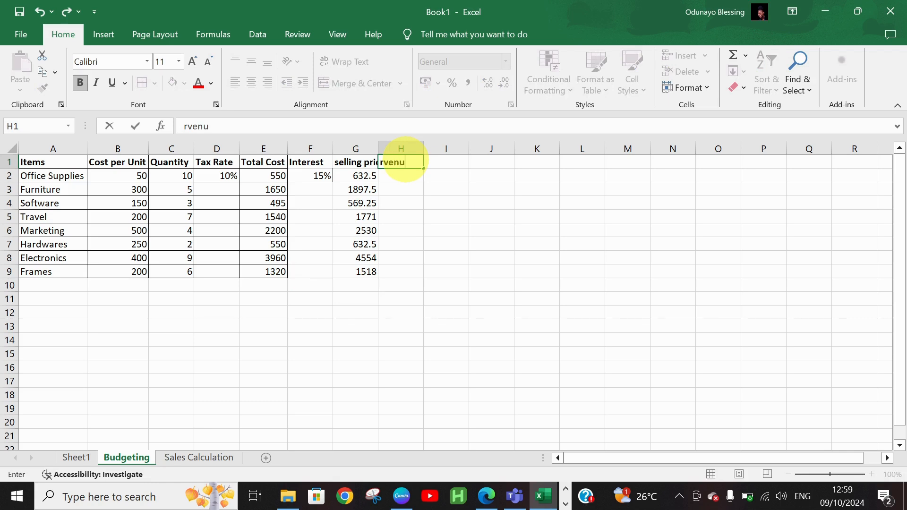
key("BackSpace")
key("BackSpace")
key("BackSpace")
key("BackSpace")
key("BackSpace")
key("BackSpace")
type("profit")
key("Return")
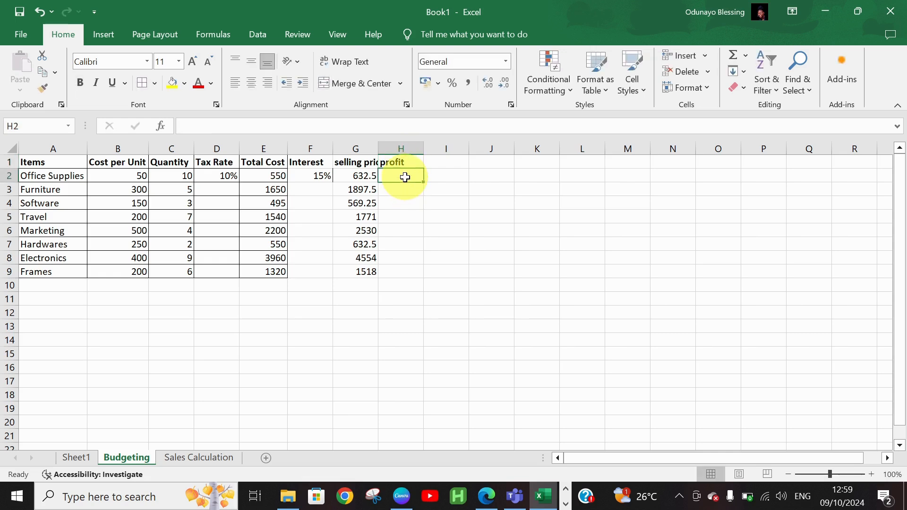
Enter =G2-E2 in H2 and fill it down to H9.
type("=")
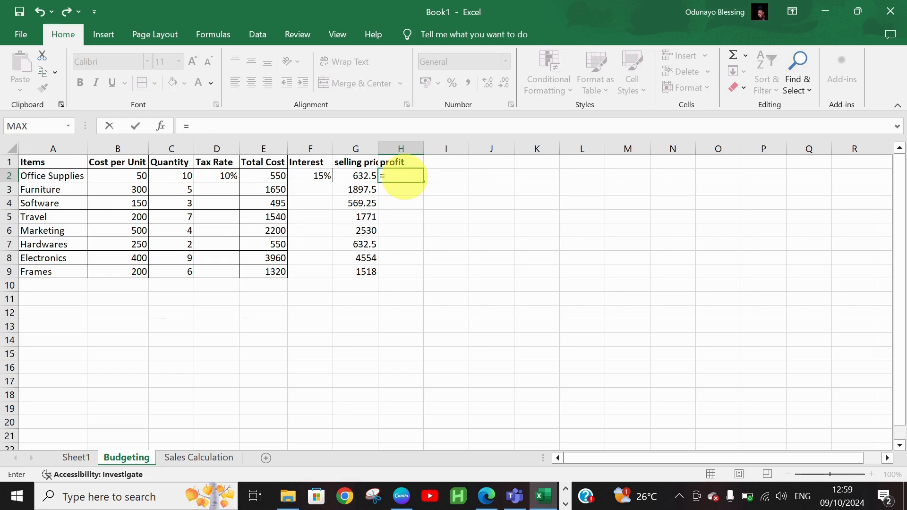
type("g2")
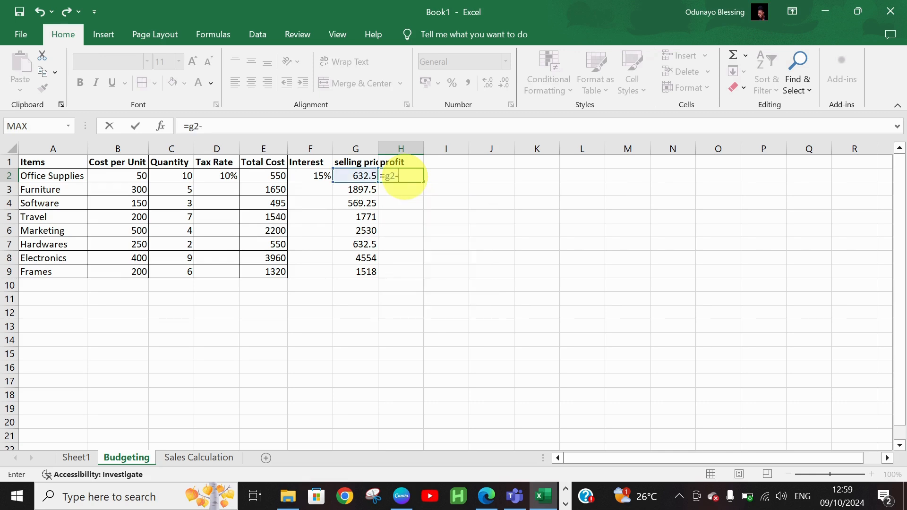
type("-e2")
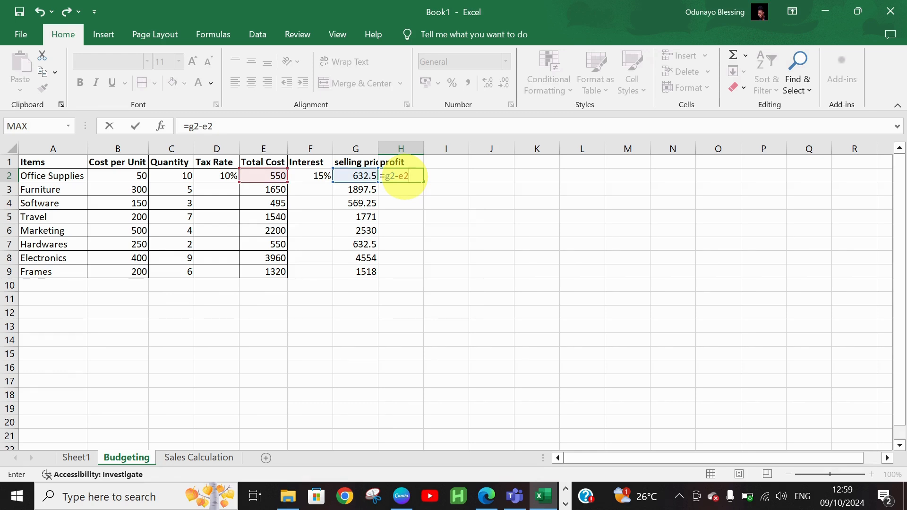
key("Return")
left_click(414, 178)
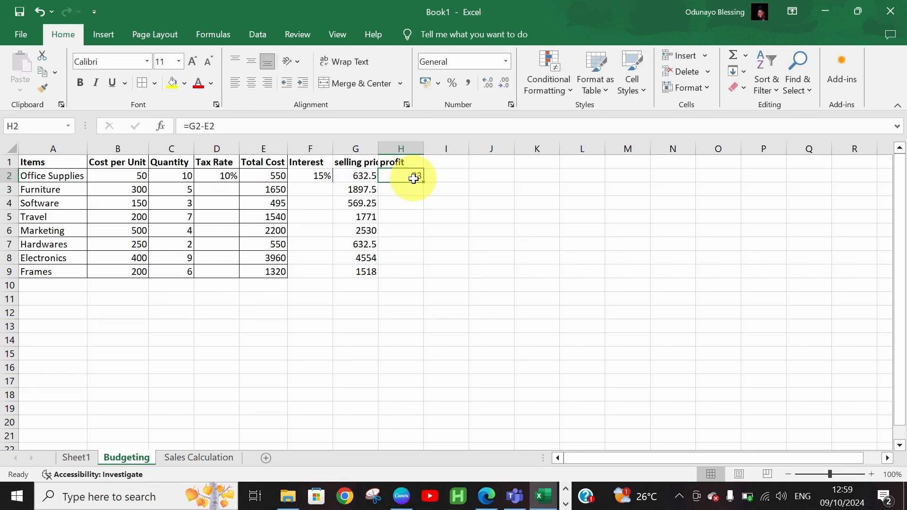
left_click_drag(414, 179, 424, 184)
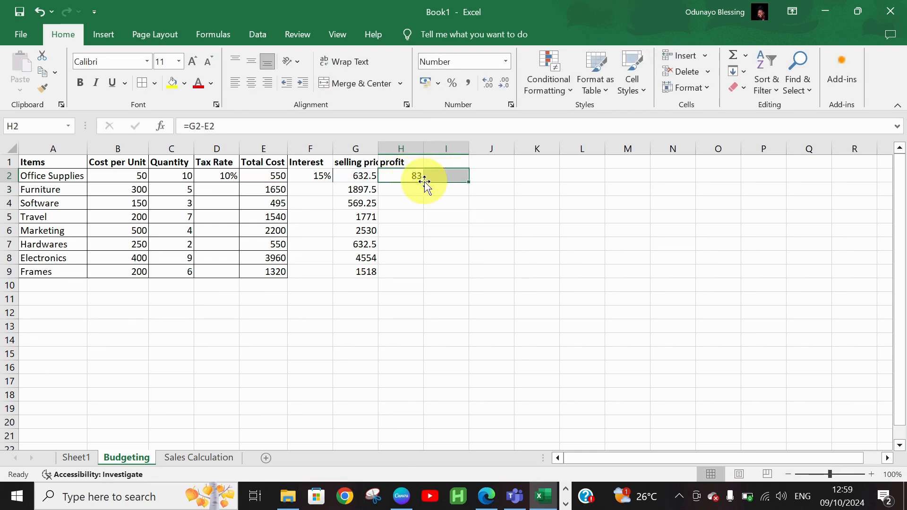
left_click(417, 178)
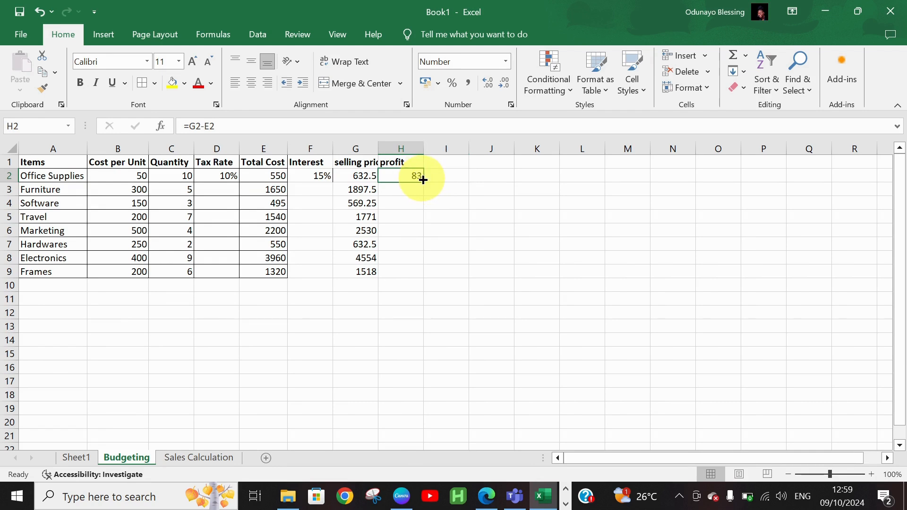
double_click(423, 180)
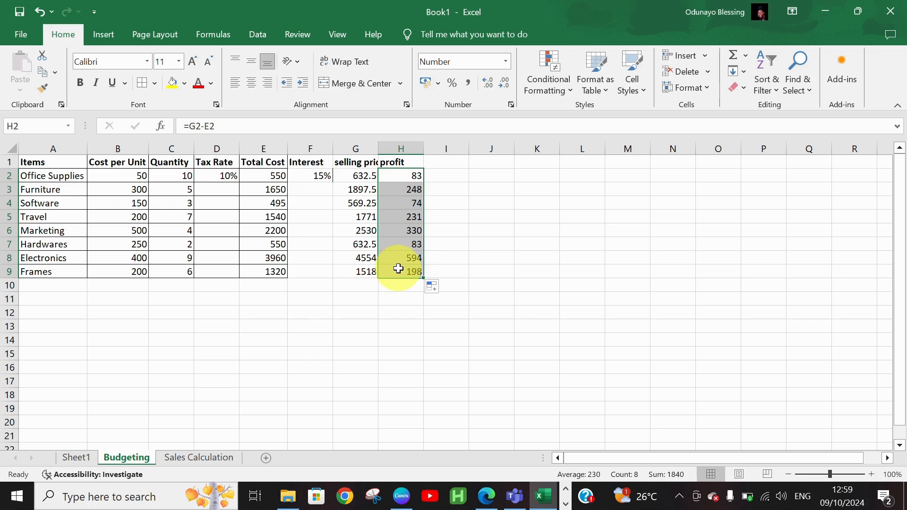
left_click(397, 285)
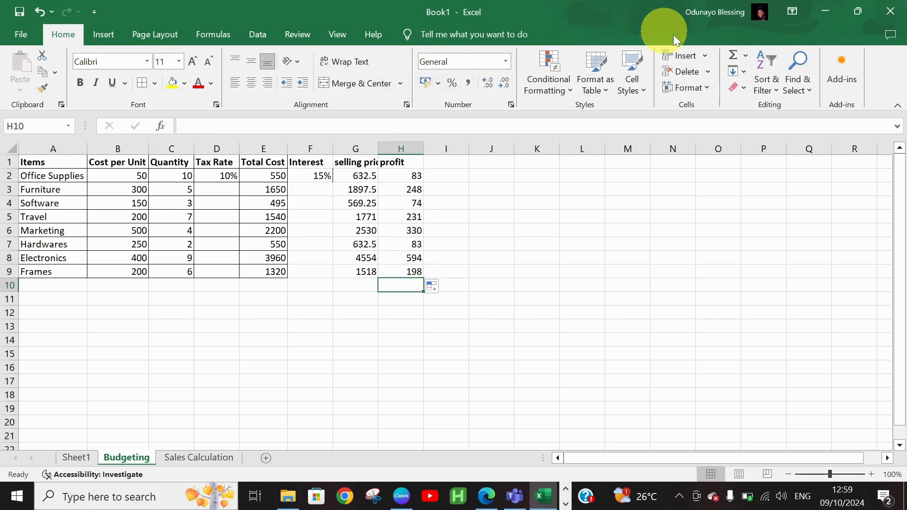
AutoSum the profits H2:H9 into H10, totalling 1840.
left_click(738, 54)
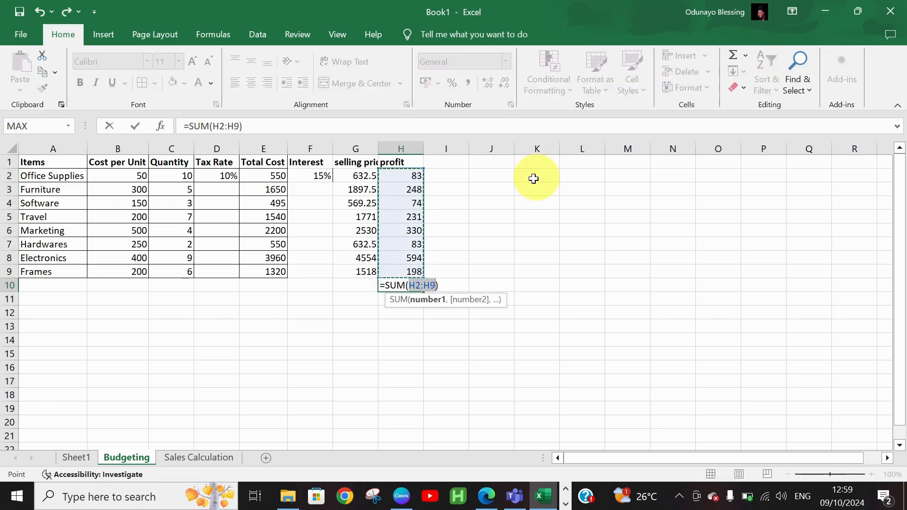
key("Return")
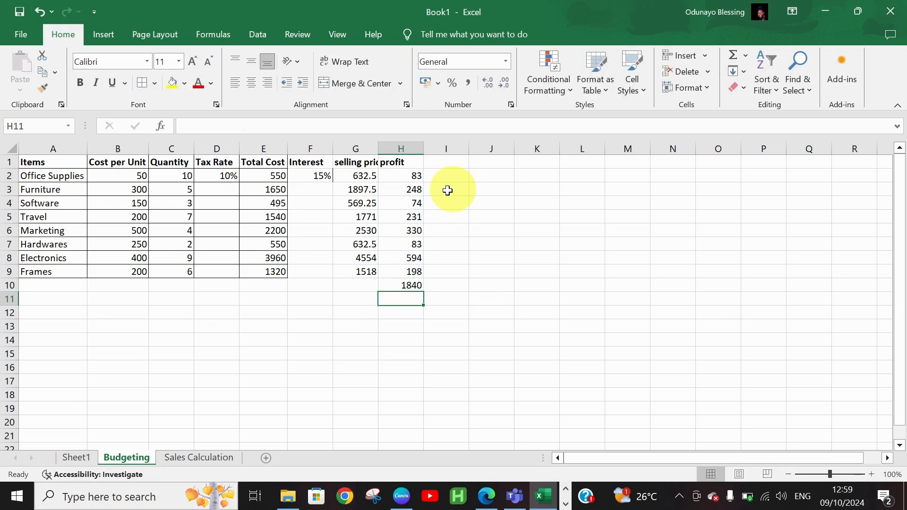
left_click(399, 286)
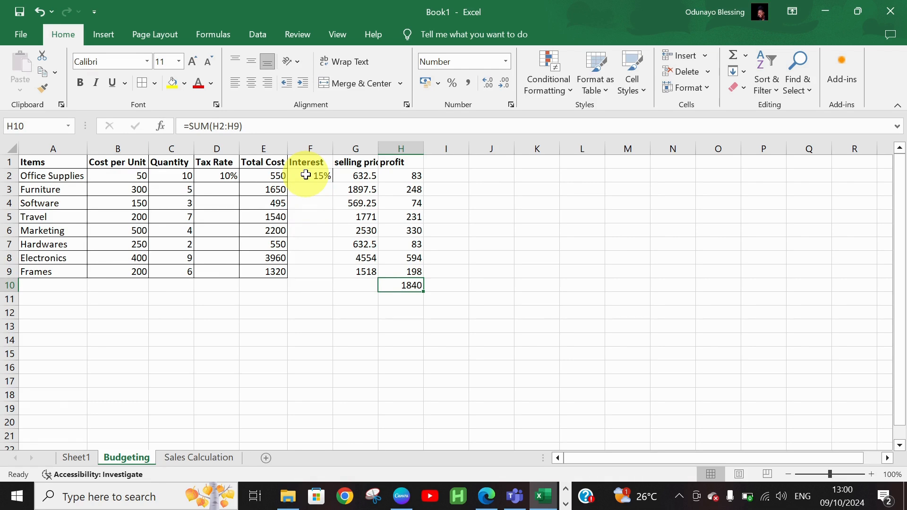
Switch to the Sales Calculation sheet with Products A–J quarterly sales.
left_click(183, 462)
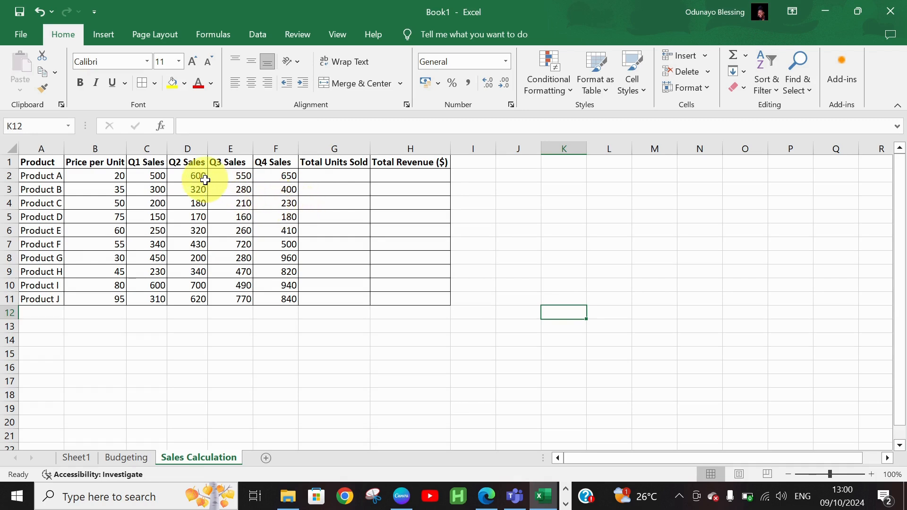
left_click(481, 164)
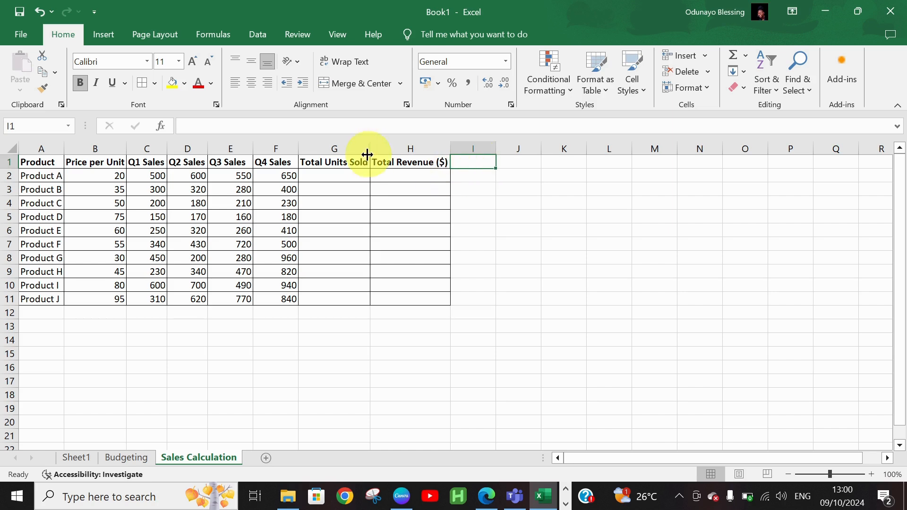
left_click(342, 176)
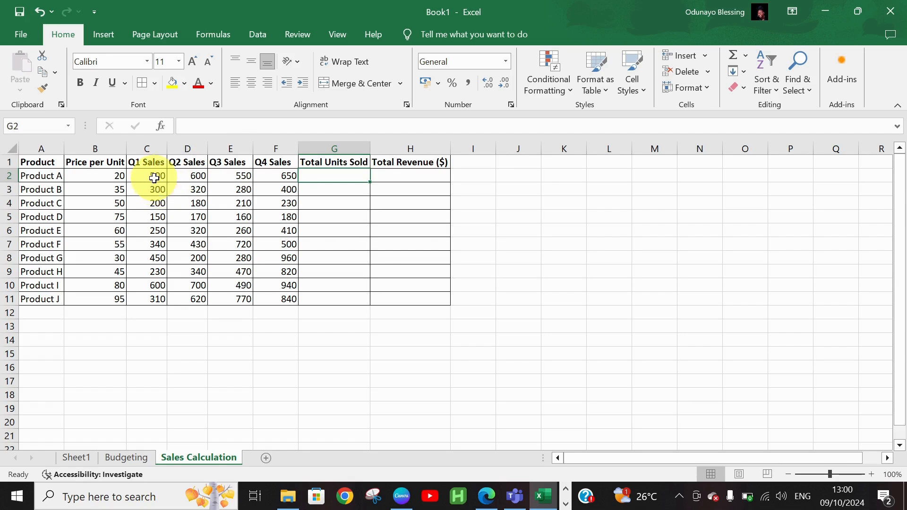
Enter =SUM(C2:F2) in G2 and fill it down to G11, from 2300 to 2540.
left_click_drag(158, 176, 278, 175)
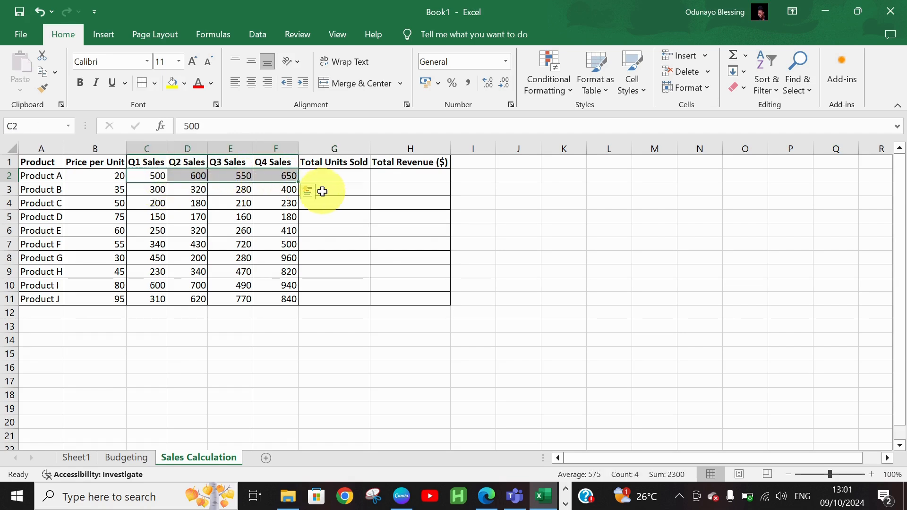
left_click(339, 176)
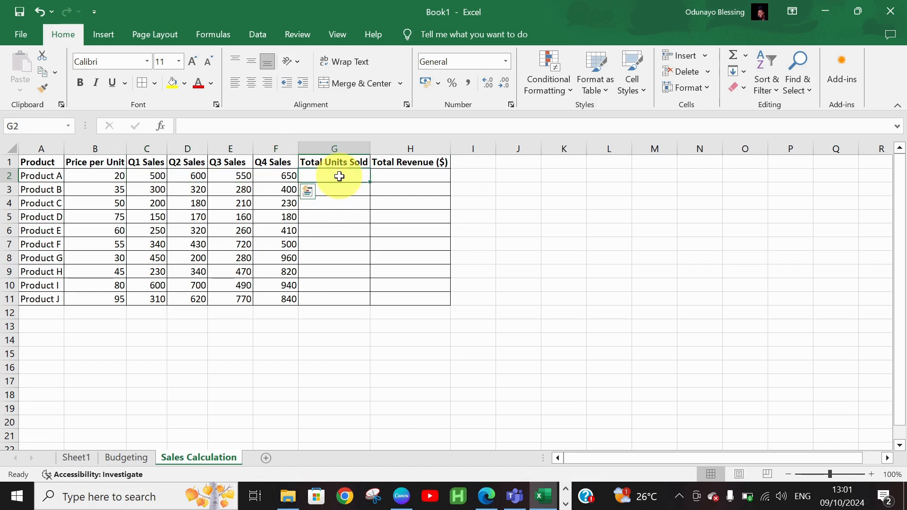
left_click(734, 56)
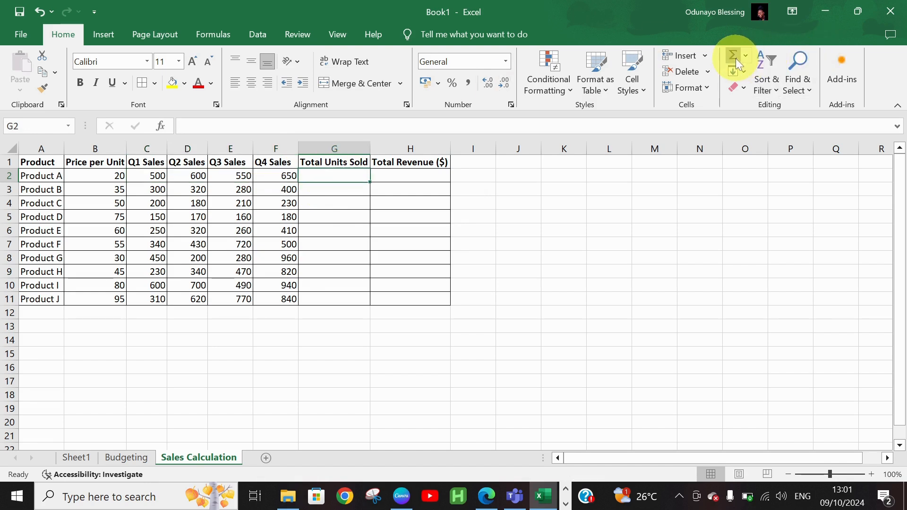
left_click_drag(139, 176, 278, 175)
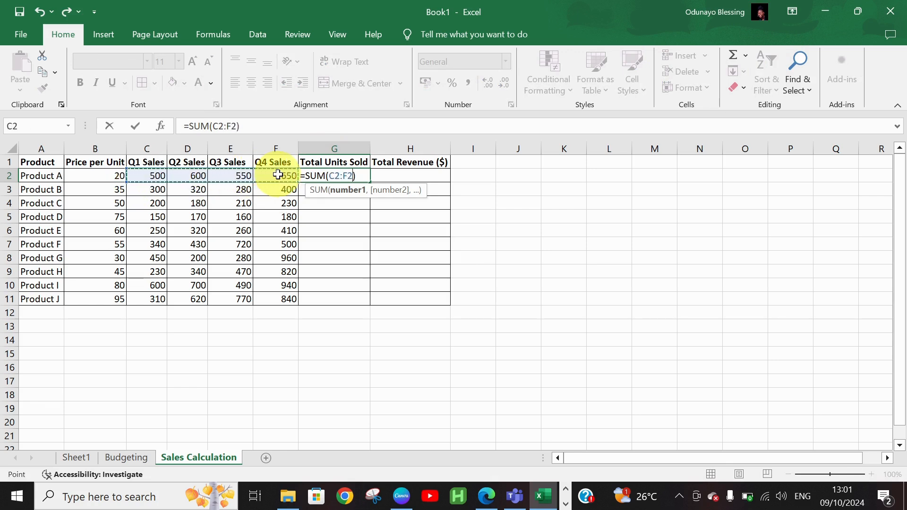
key("Return")
left_click(357, 179)
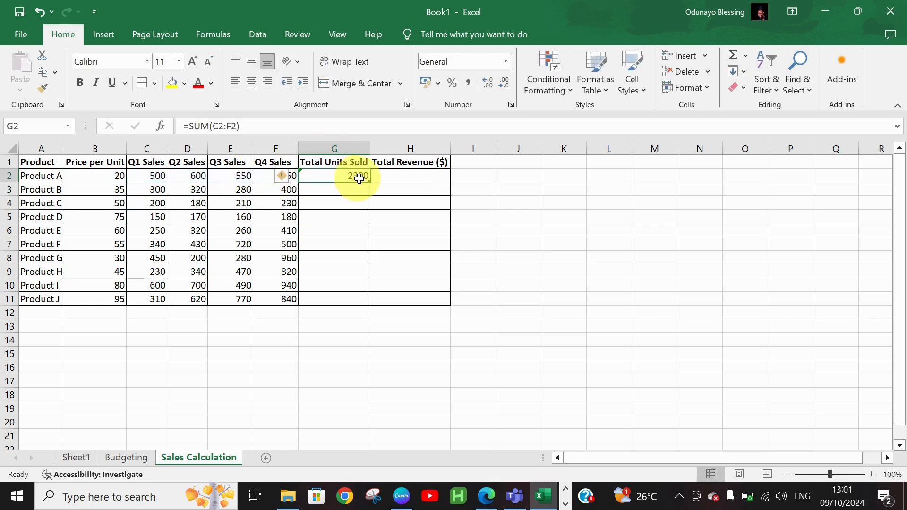
left_click_drag(370, 183, 371, 183)
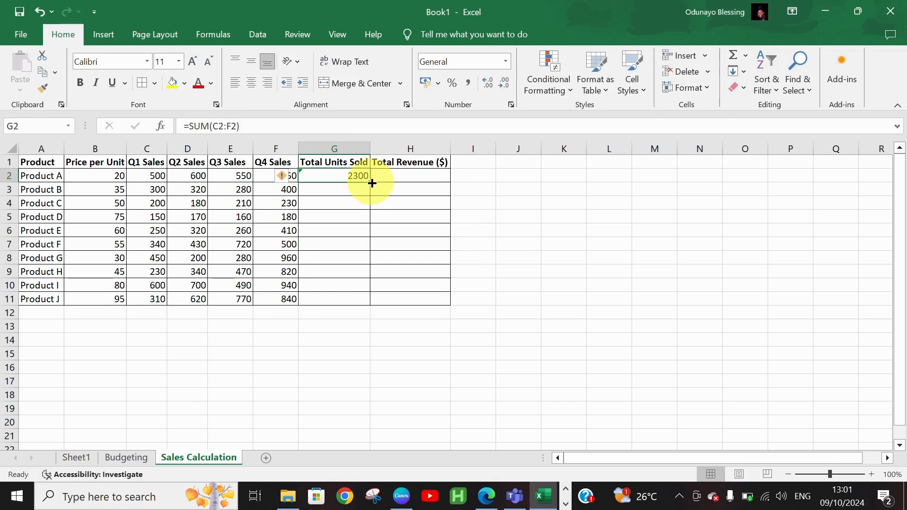
double_click(372, 183)
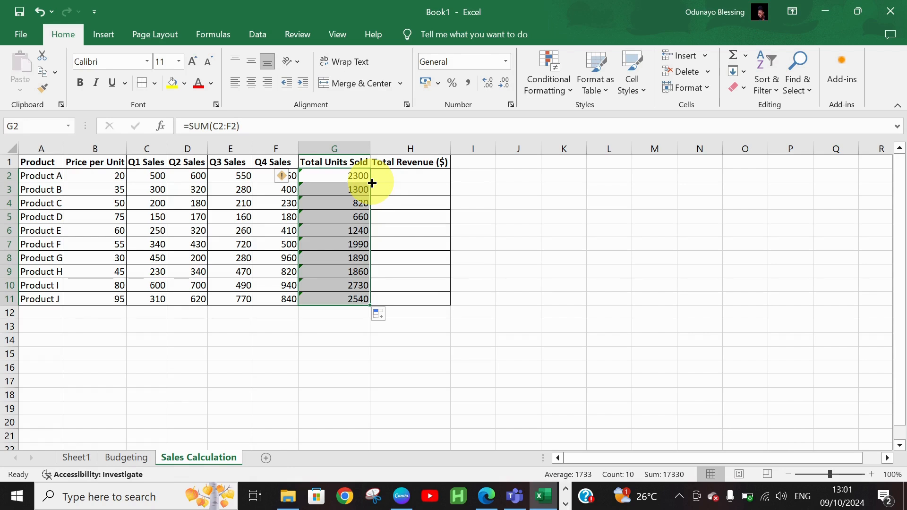
left_click(383, 177)
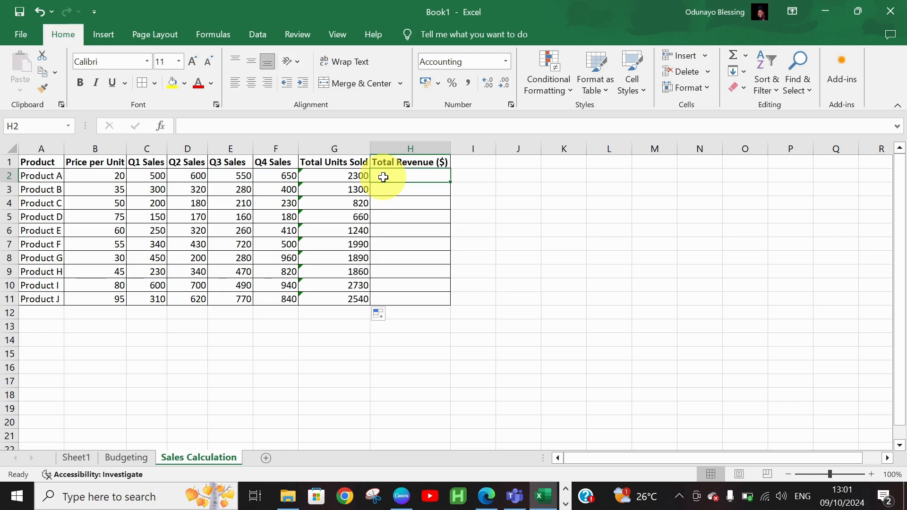
Enter =B2*G2 in H2 so Product A's revenue shows 46,000.
type("=")
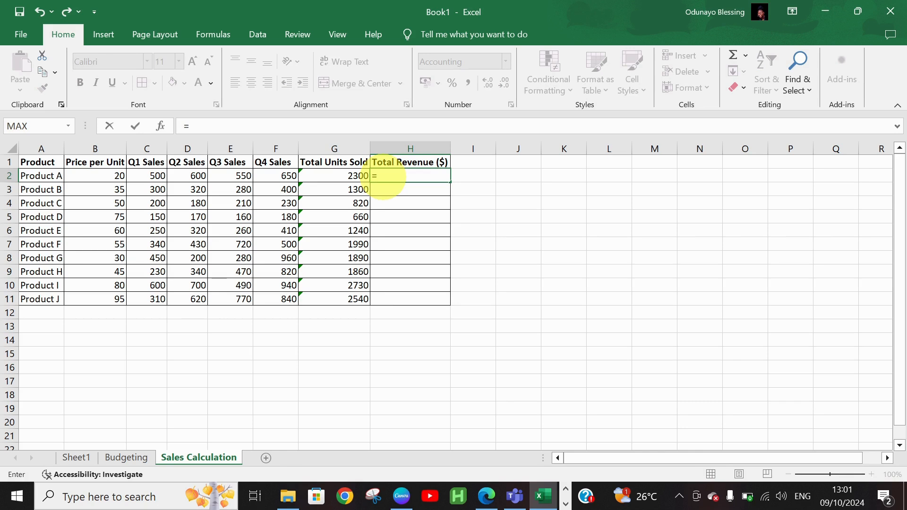
left_click(117, 178)
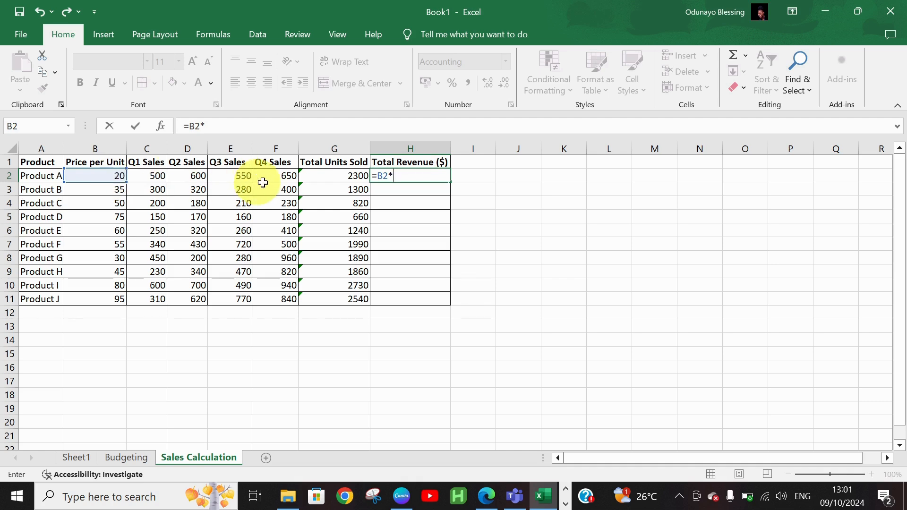
left_click(331, 173)
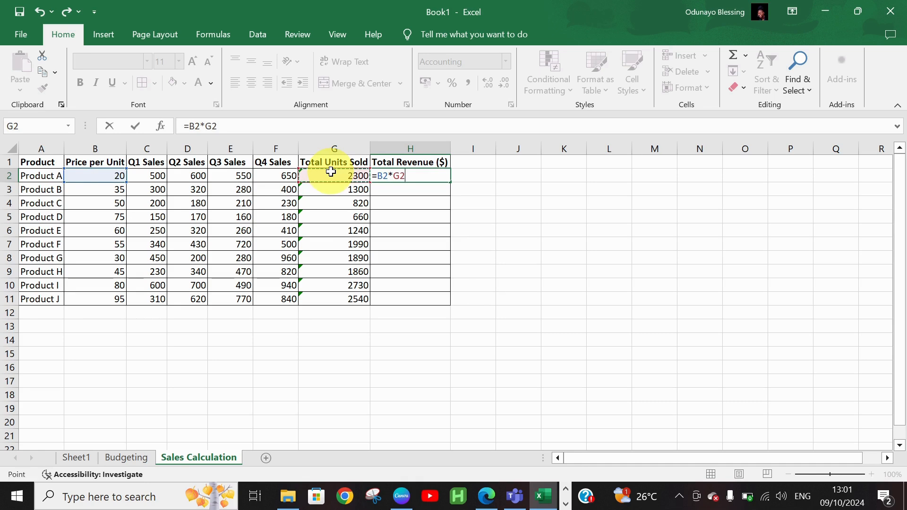
key("Return")
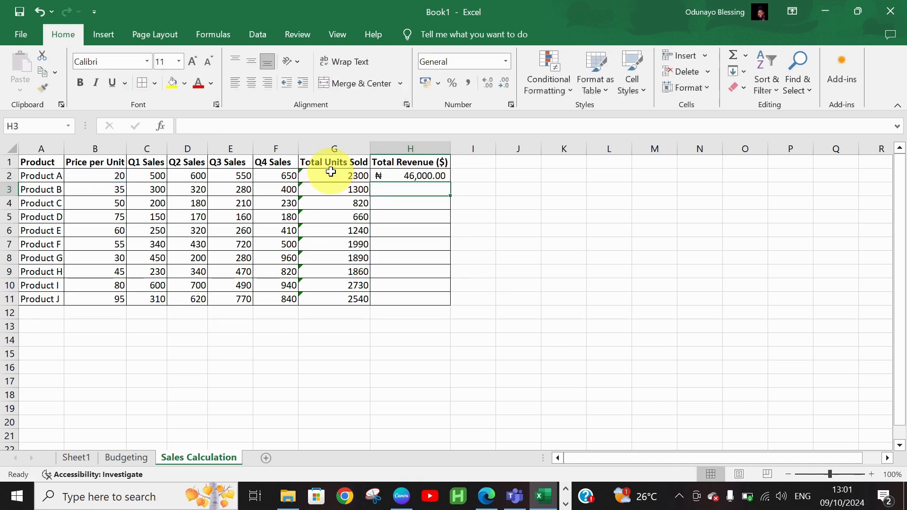
left_click(429, 178)
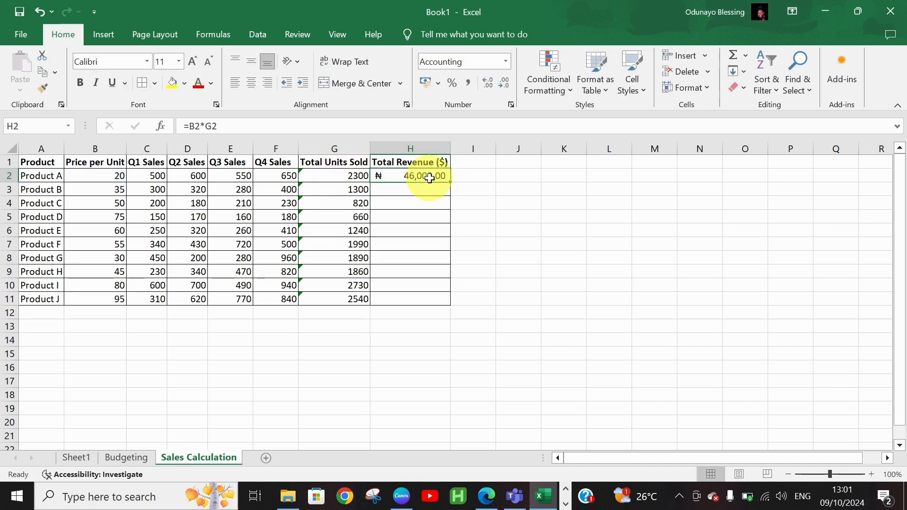
Format H2 as $ English (United States) accounting and fill =B2*G2 down to H11.
left_click(506, 63)
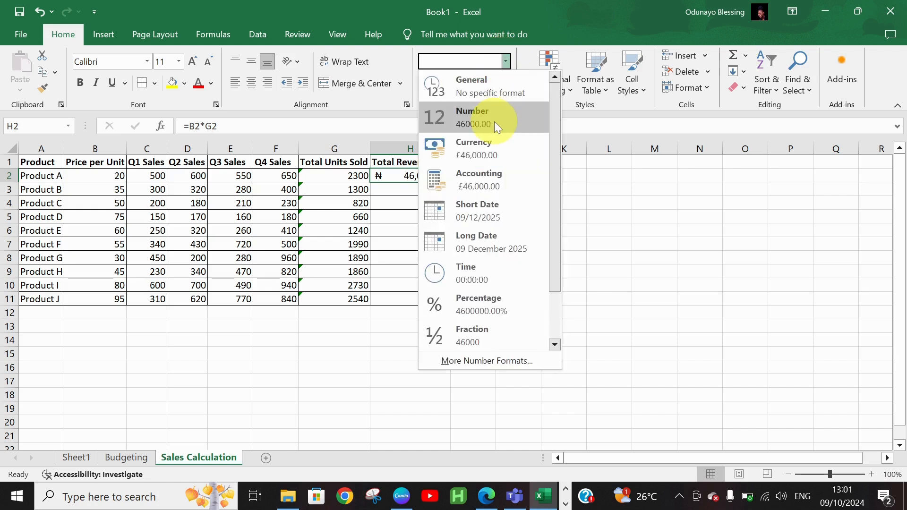
left_click(497, 147)
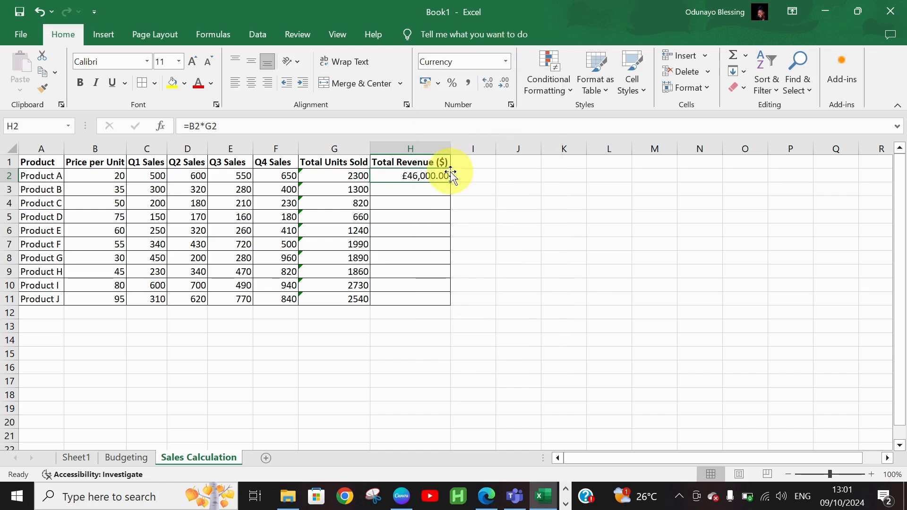
left_click(506, 62)
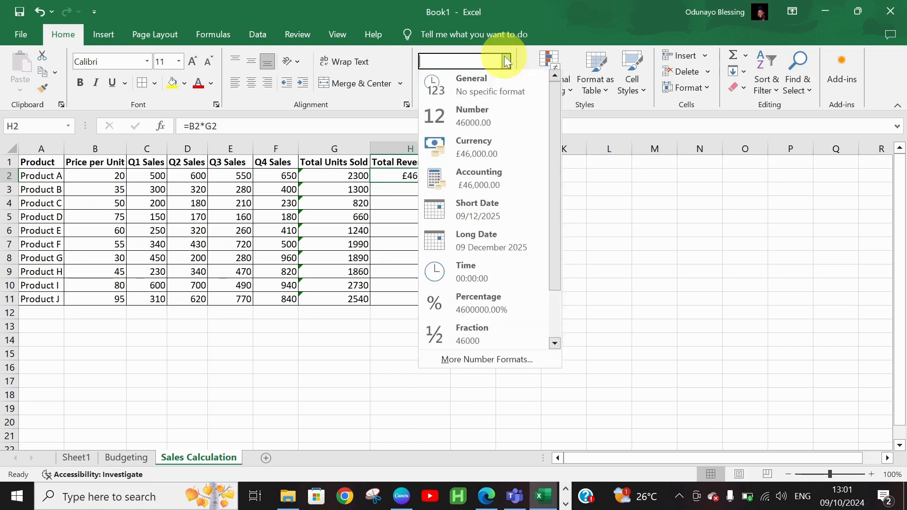
left_click(466, 152)
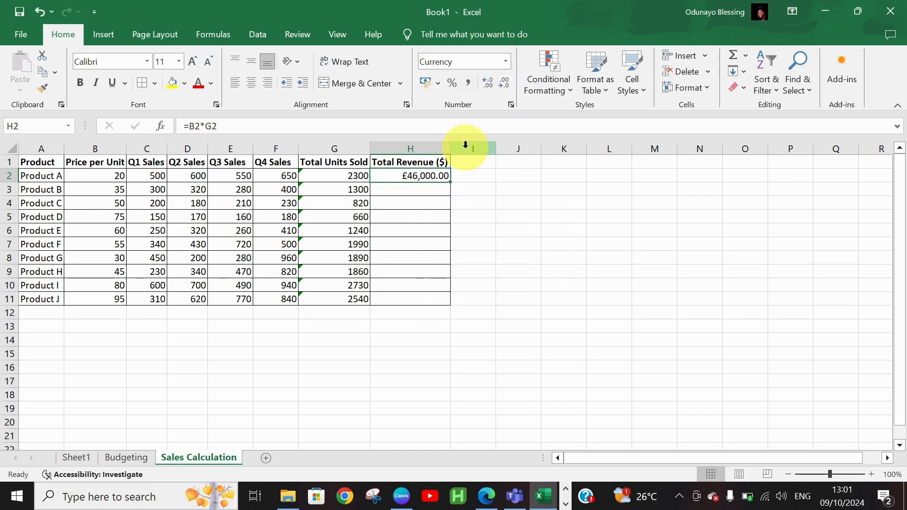
left_click(438, 84)
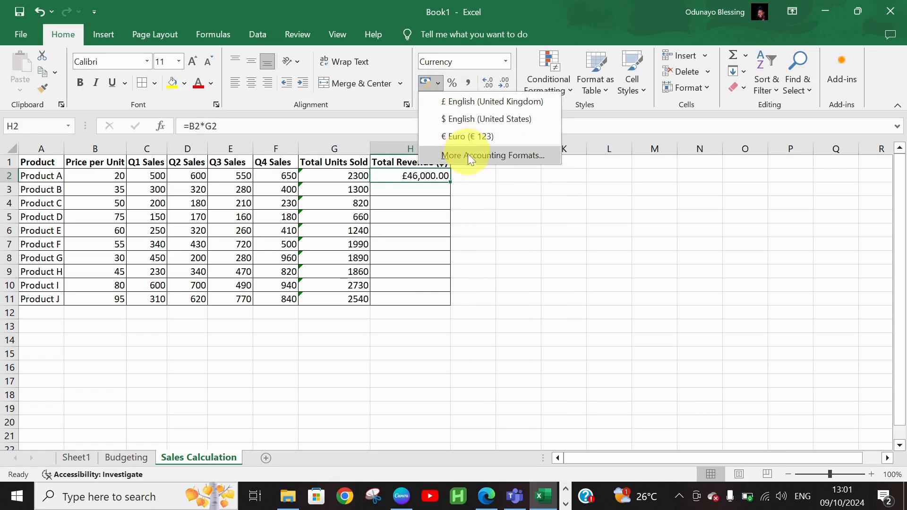
left_click(468, 118)
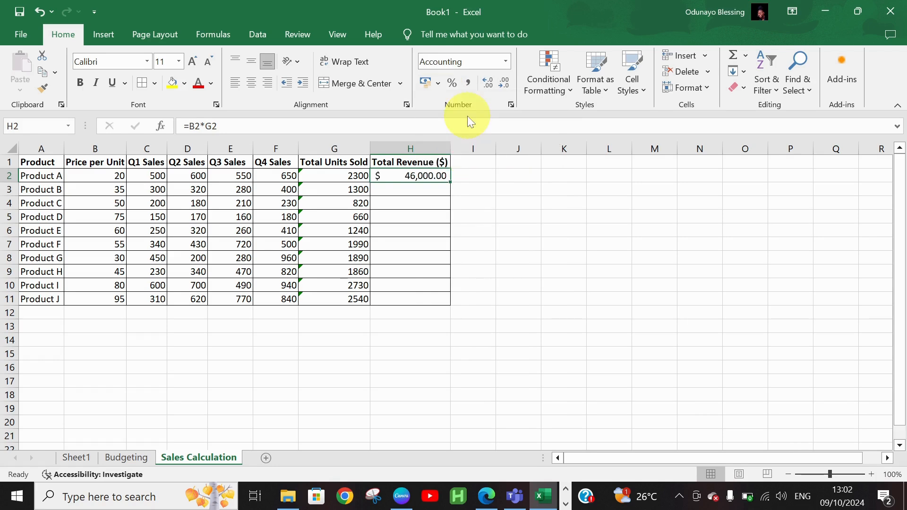
double_click(449, 182)
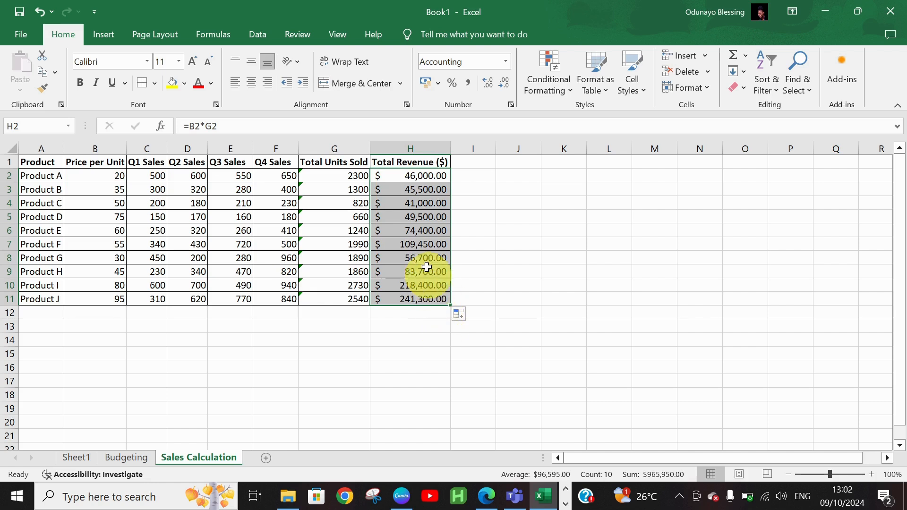
Apply Comma Style to column H with zero decimals, showing 46,000 to 241,300.
left_click(507, 61)
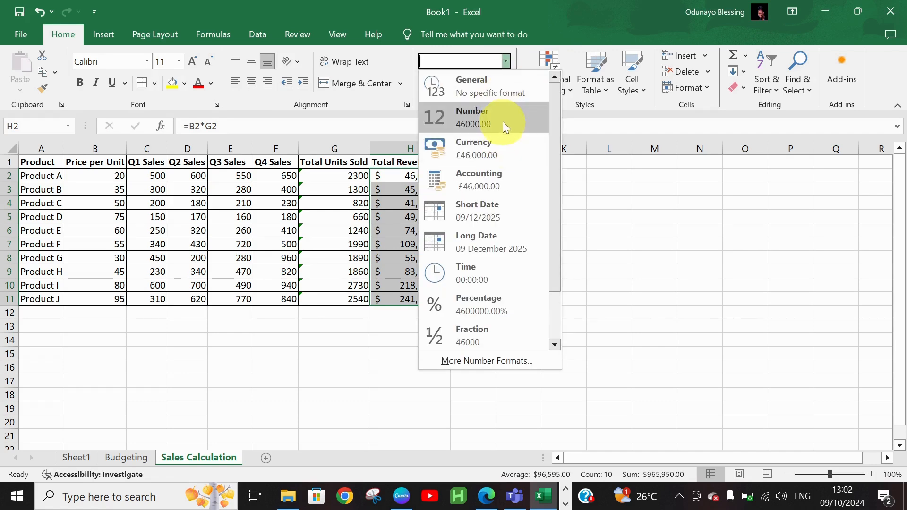
left_click(503, 120)
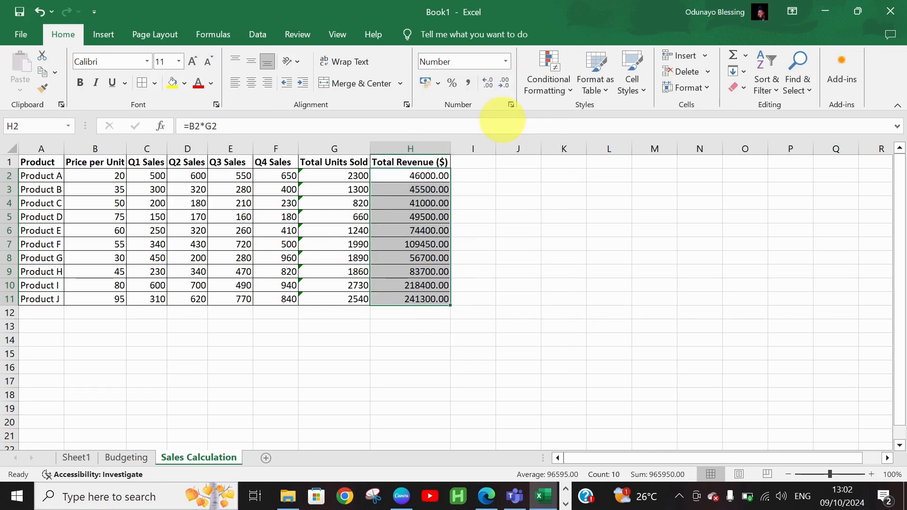
left_click(504, 61)
left_click(497, 83)
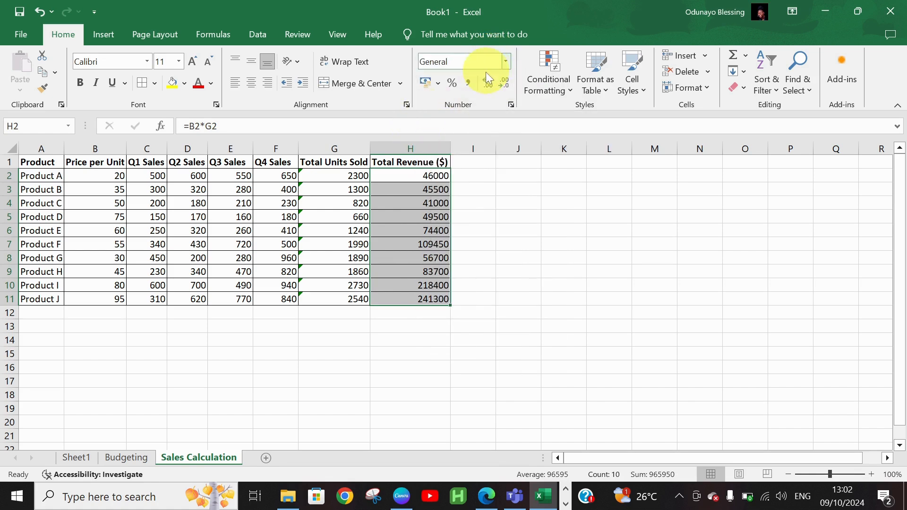
left_click(472, 83)
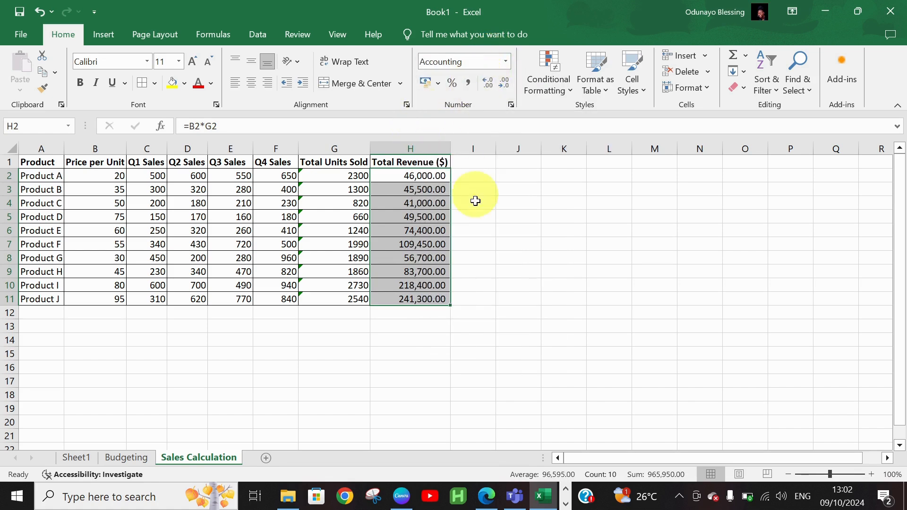
left_click(500, 87)
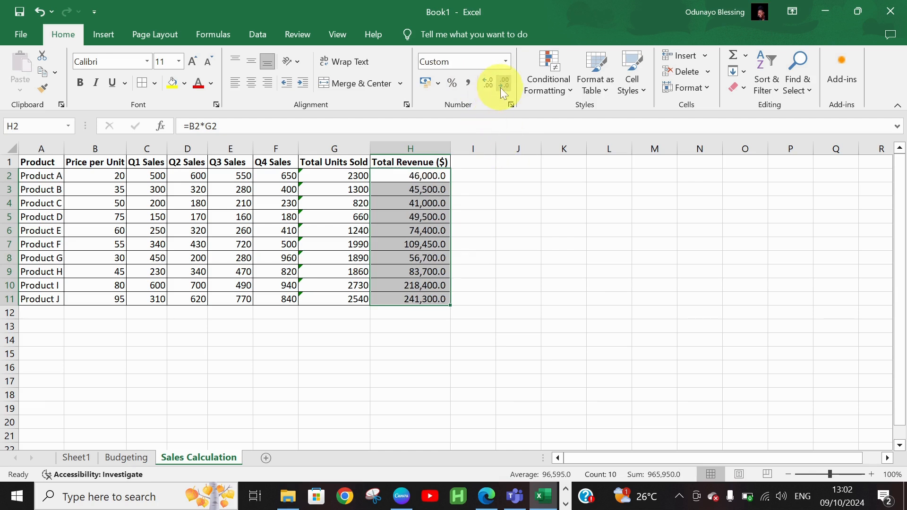
left_click(500, 87)
left_click(509, 251)
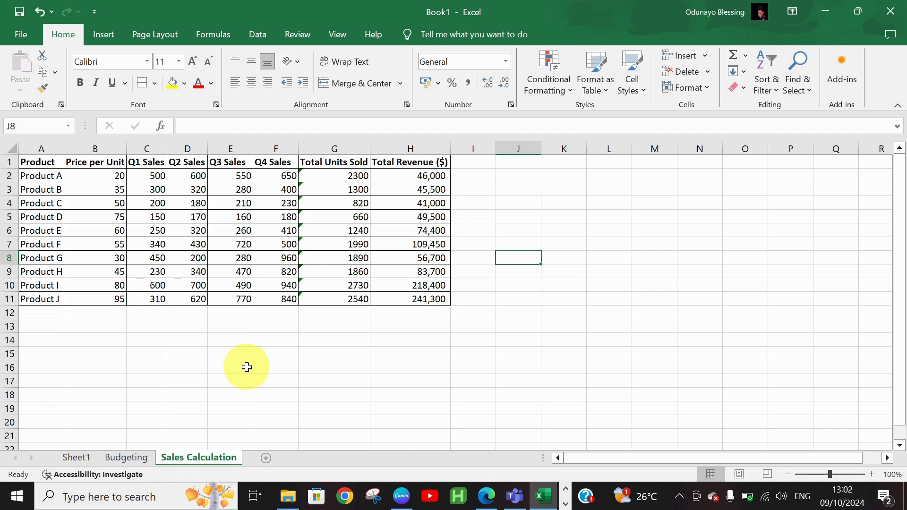
left_click(136, 457)
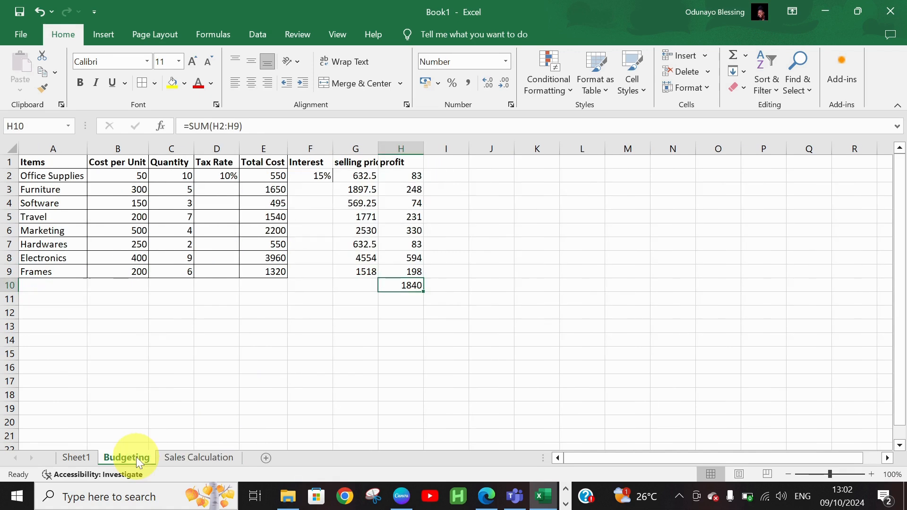
left_click(183, 457)
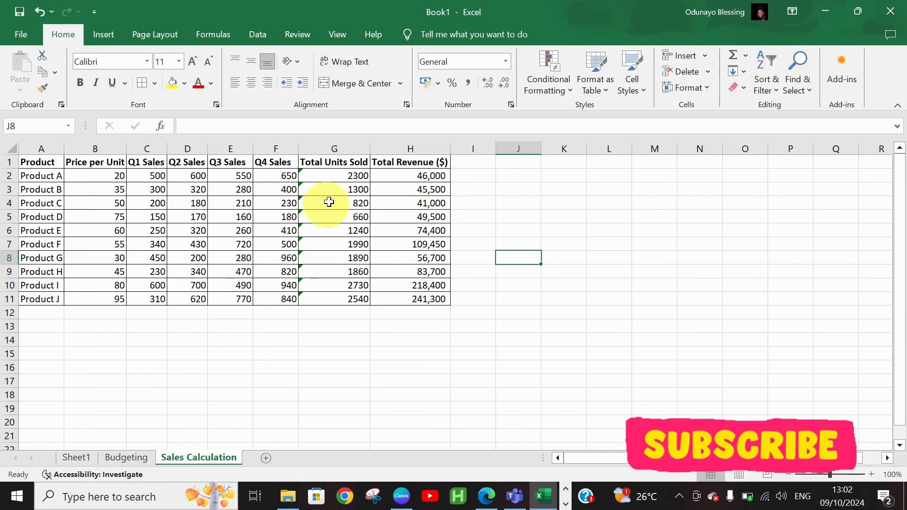
left_click(392, 175)
left_click(357, 178)
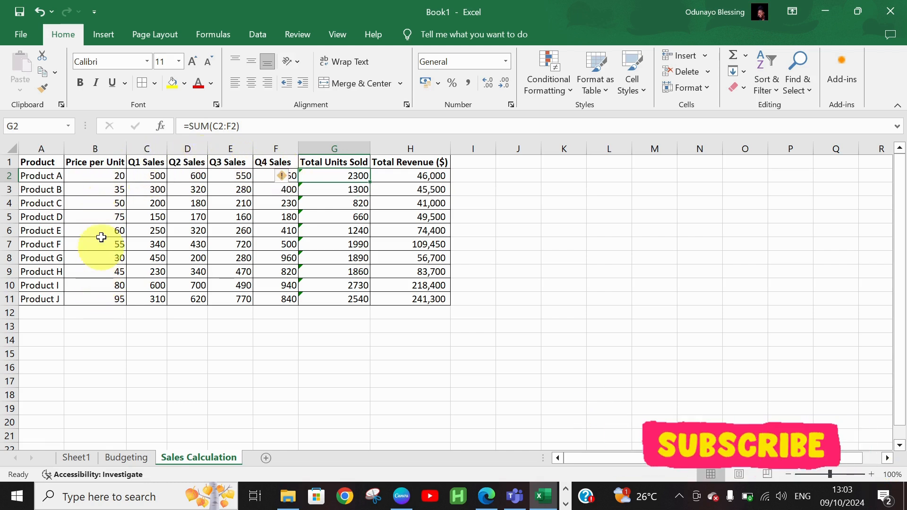
left_click(420, 175)
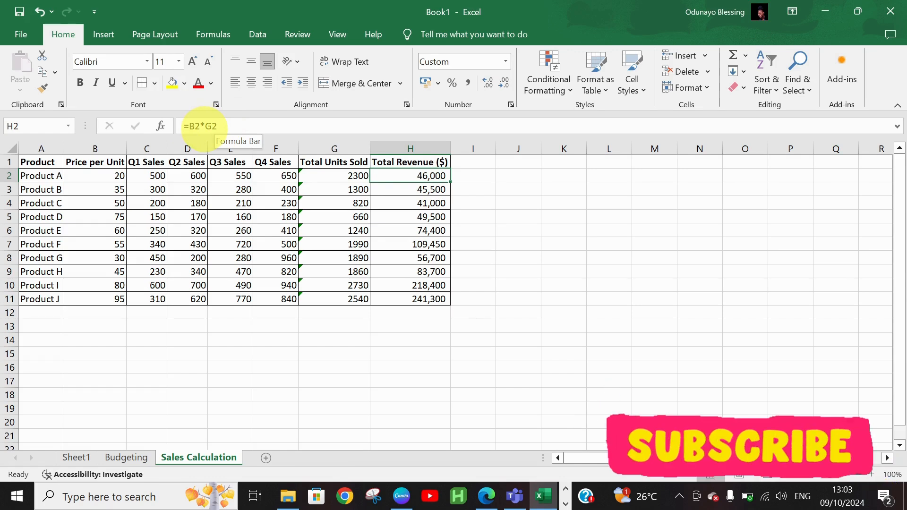
Edit H2's formula to =B2*$G$2, making the G2 reference absolute.
left_click(205, 126)
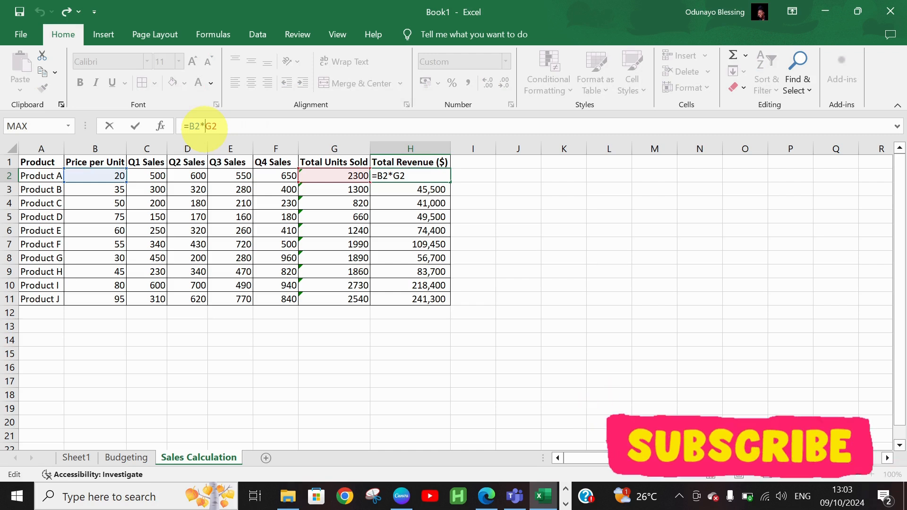
type("4")
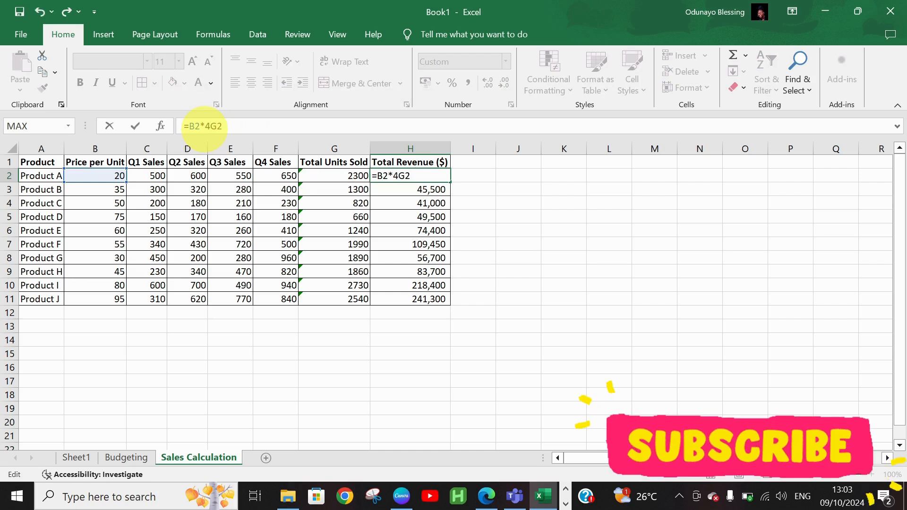
key("BackSpace")
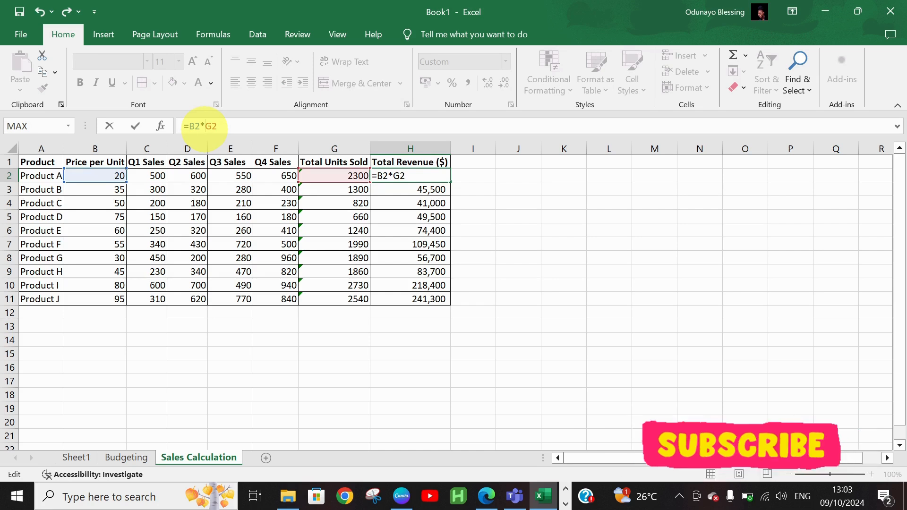
type("$G$")
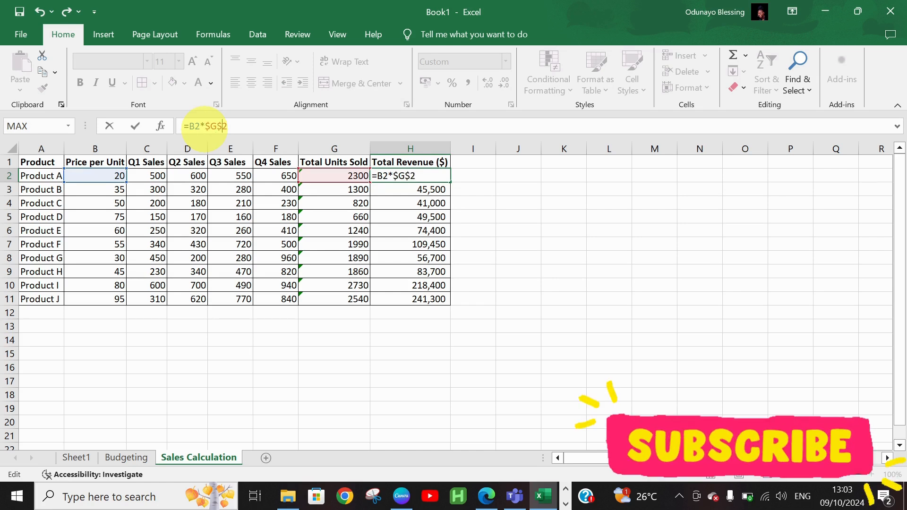
key("Return")
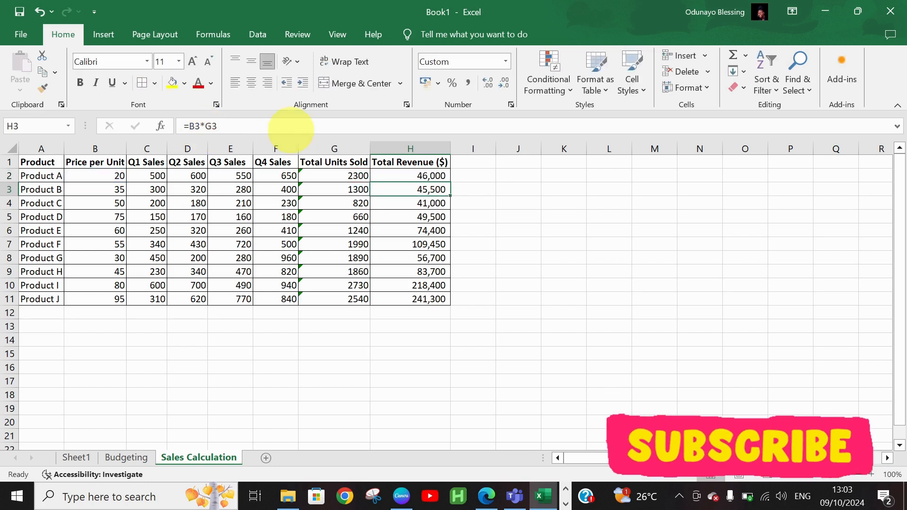
left_click(431, 176)
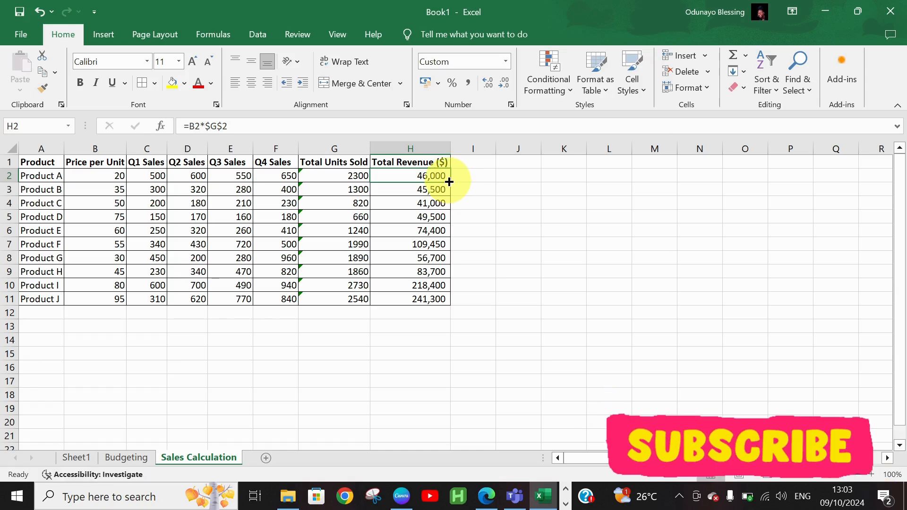
Fill =B2*$G$2 down to H11 and check the copied formulas in H3 through H10.
double_click(449, 182)
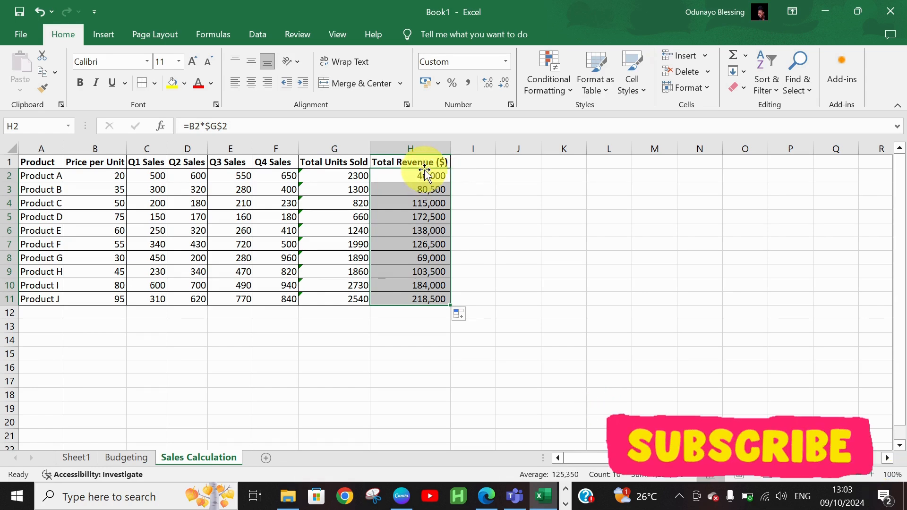
left_click(424, 175)
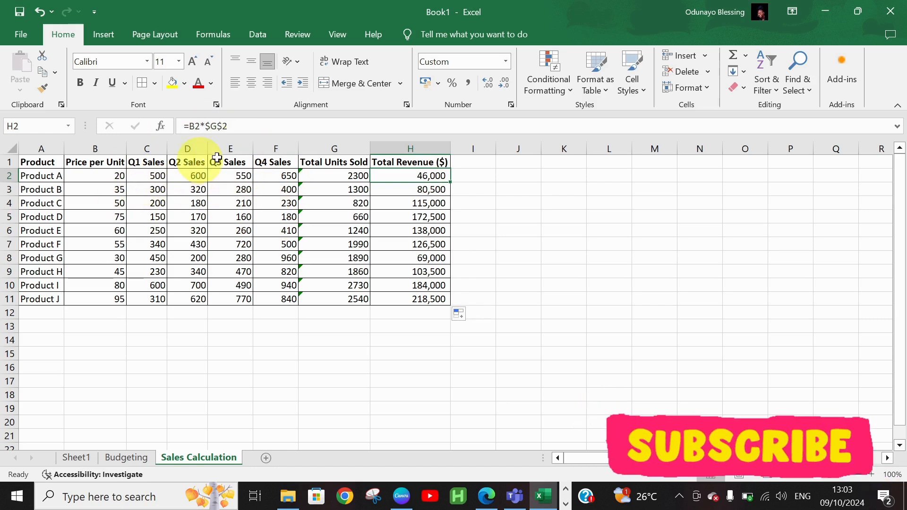
left_click(444, 189)
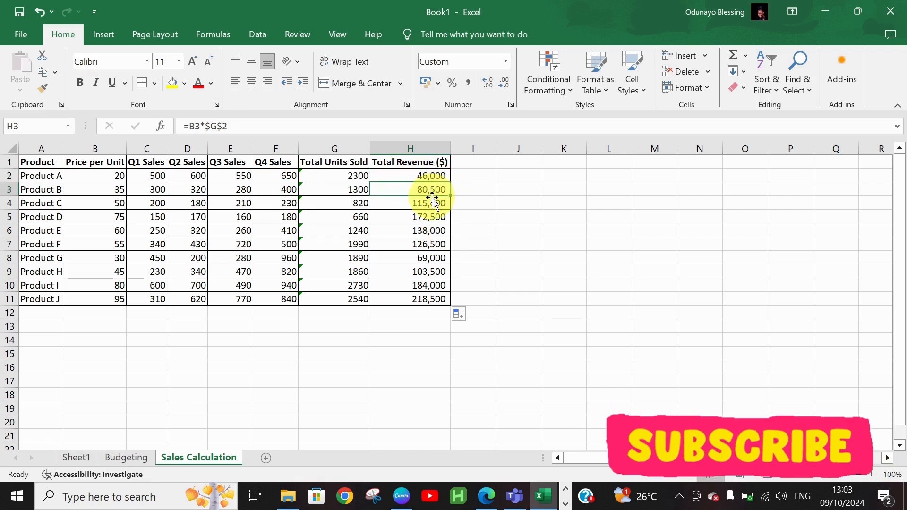
left_click(431, 203)
left_click(433, 219)
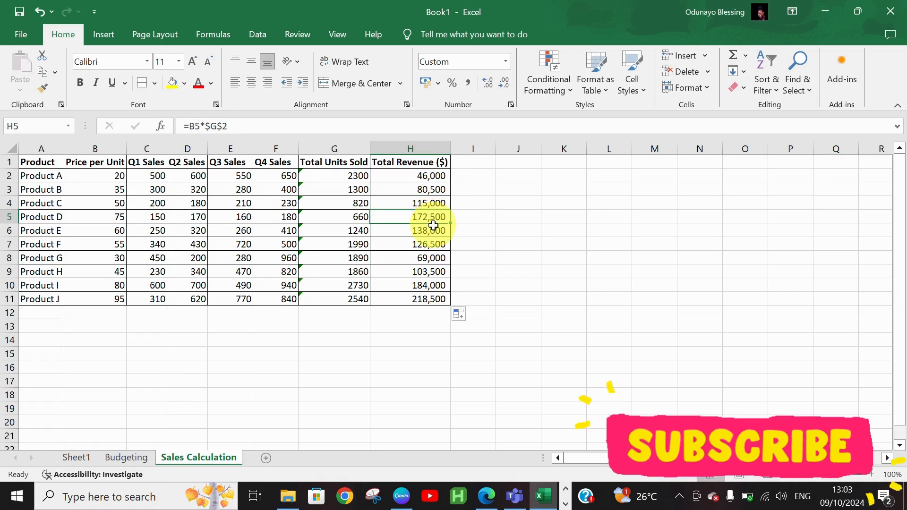
left_click(432, 230)
left_click(432, 242)
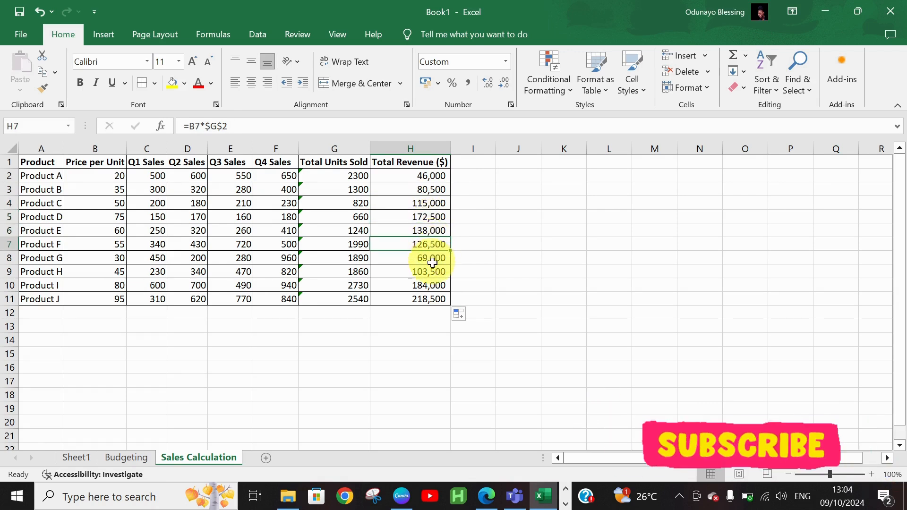
left_click(432, 258)
left_click(433, 271)
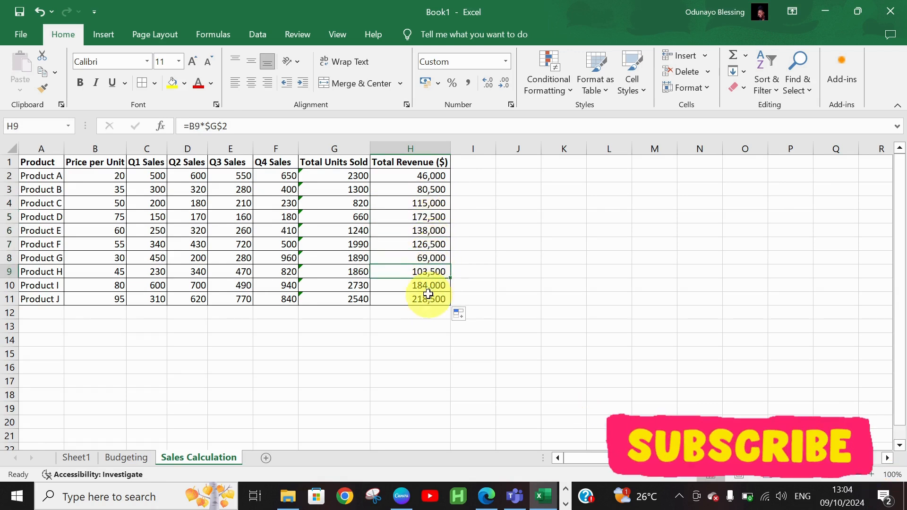
left_click(427, 289)
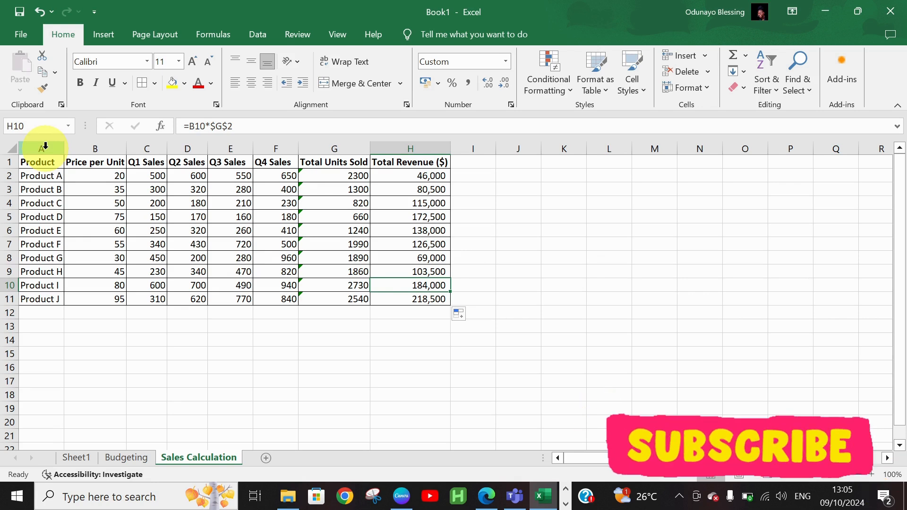
Copy columns A–H, add a new Sheet4, and bring up Paste Special options at A1.
mouse_move(45, 145)
left_mouse_down()
mouse_move(203, 136)
mouse_move(456, 199)
mouse_move(443, 199)
mouse_move(434, 217)
left_mouse_up()
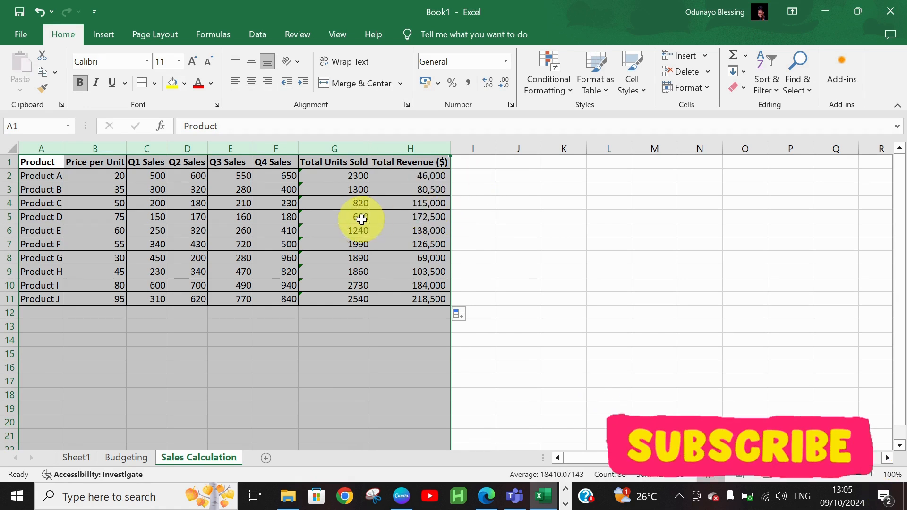
key("ctrl+c")
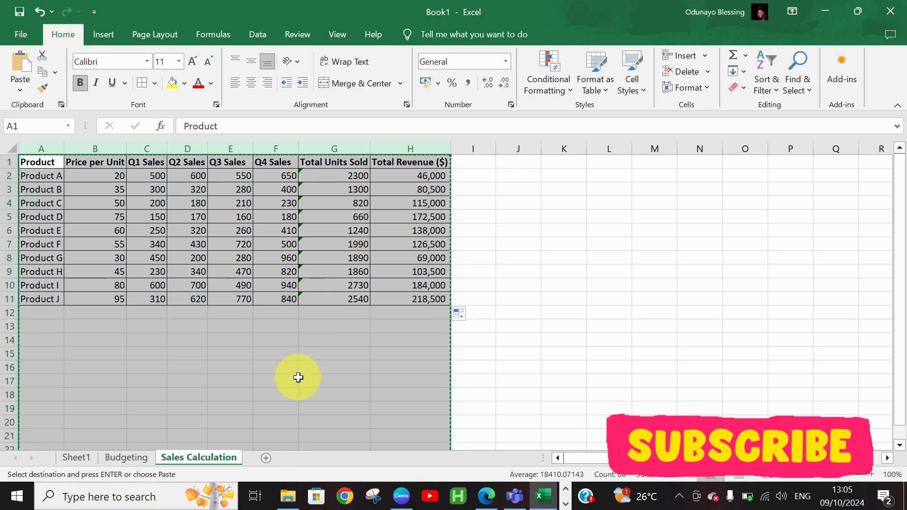
left_click(265, 459)
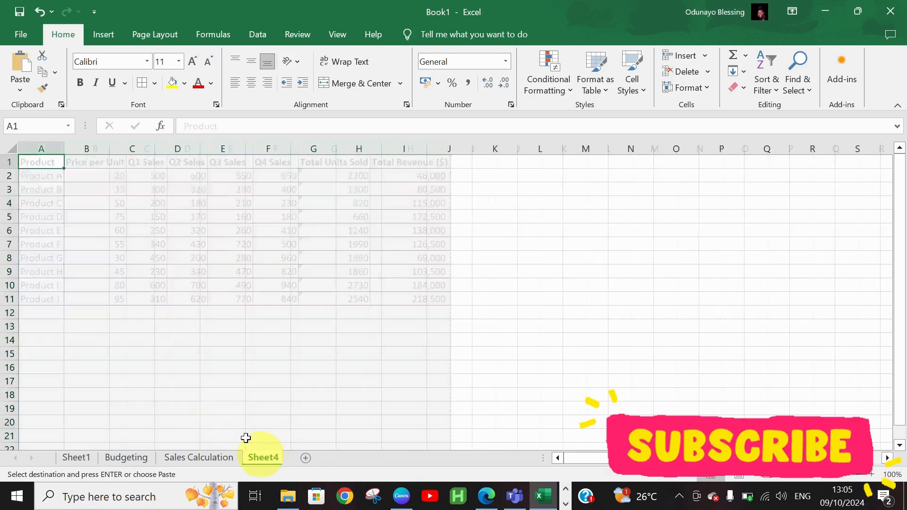
right_click(36, 162)
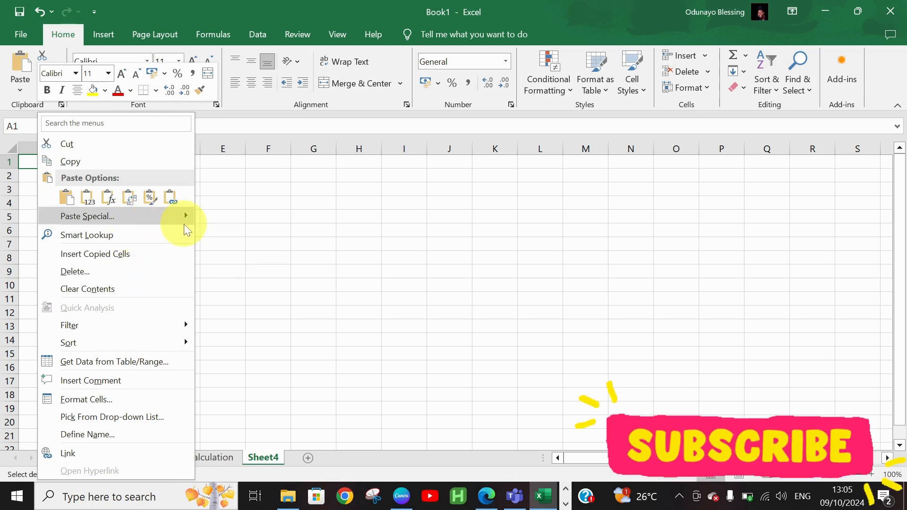
mouse_move(183, 224)
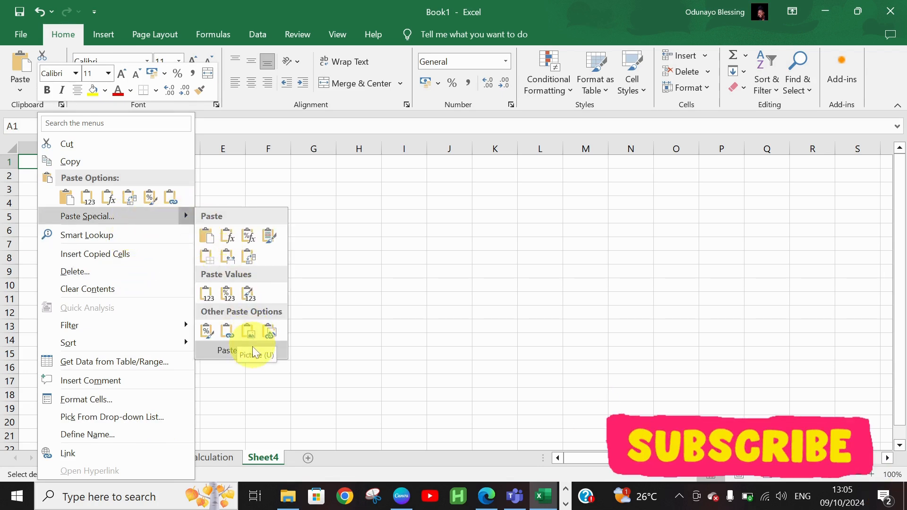